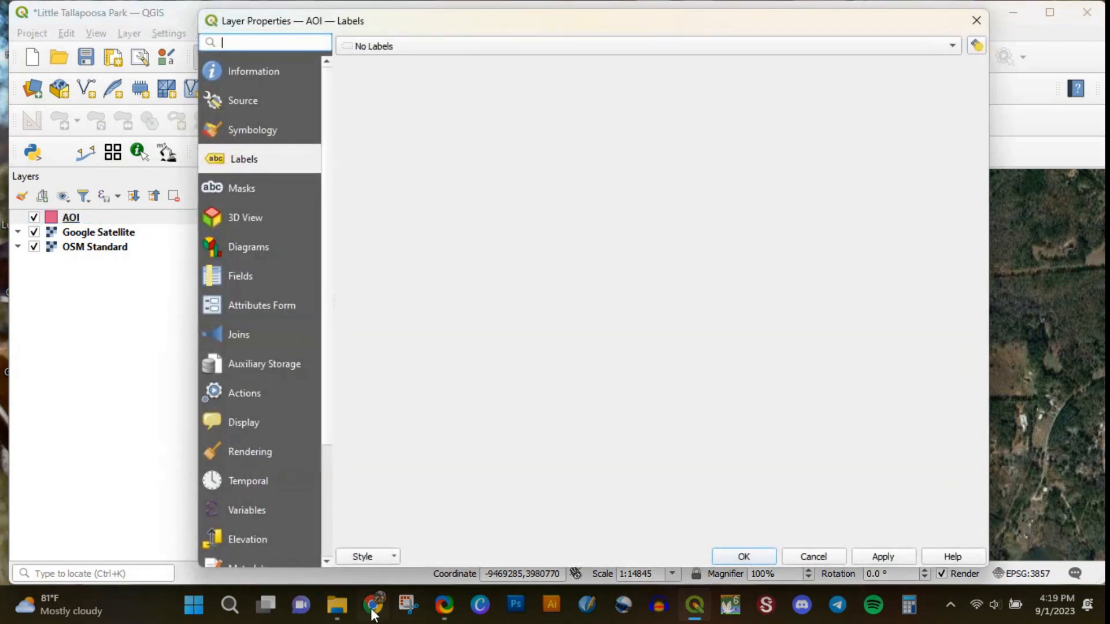
Step: Dismiss the AOI layer's properties in QGIS without changes and switch to Web Soil Survey in Chrome
left_click(372, 613)
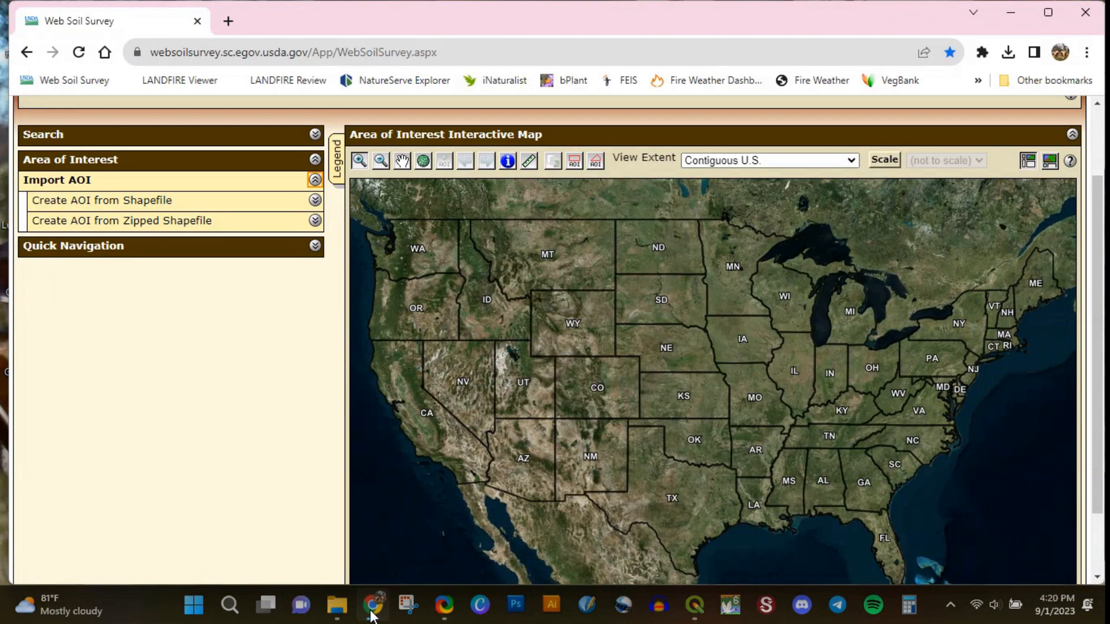
left_click(373, 613)
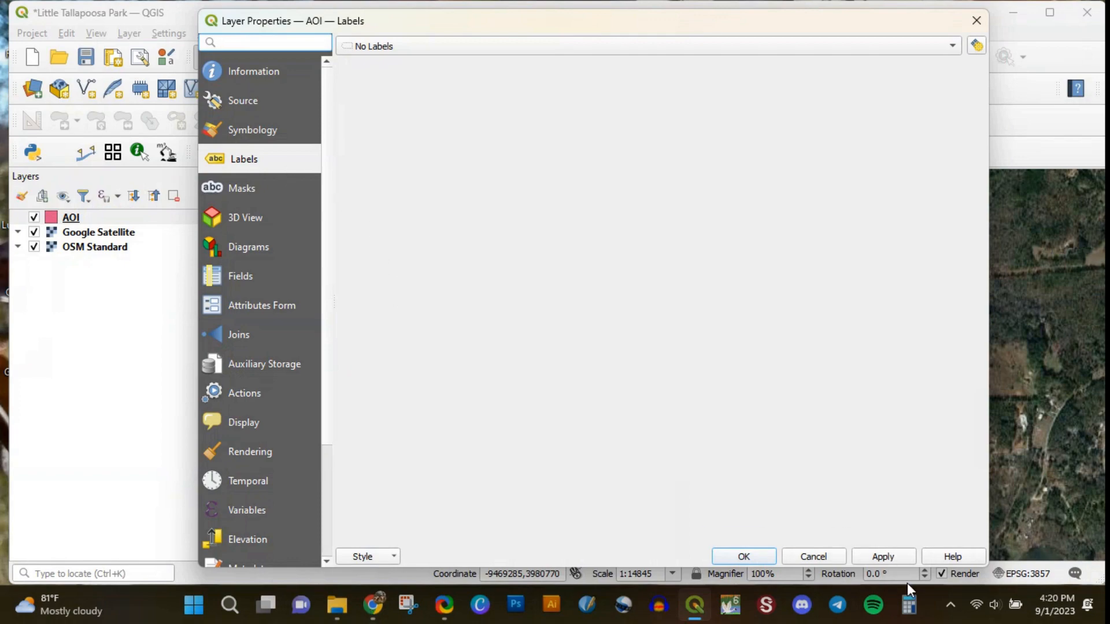
left_click(813, 554)
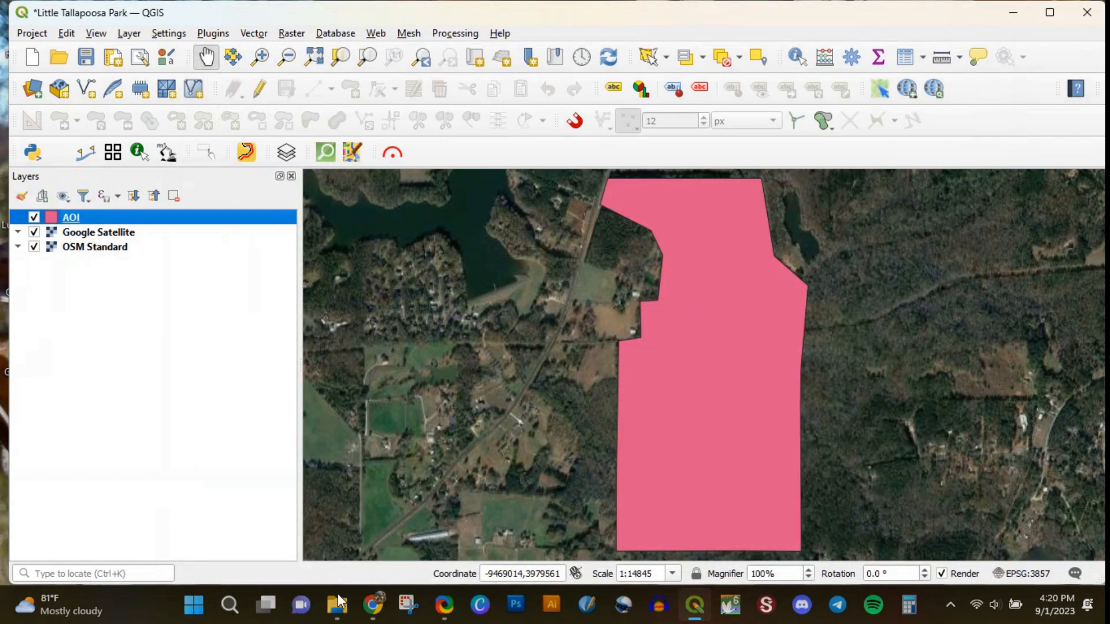
left_click(373, 612)
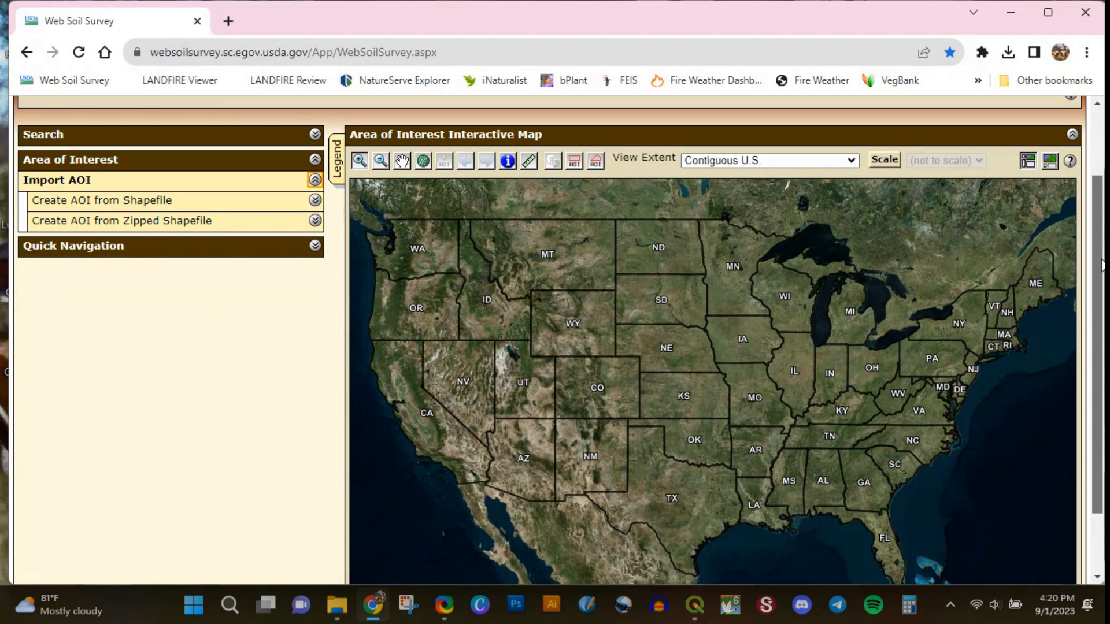
scroll(1094, 176, "up", 2)
scroll(1097, 179, "down", 2)
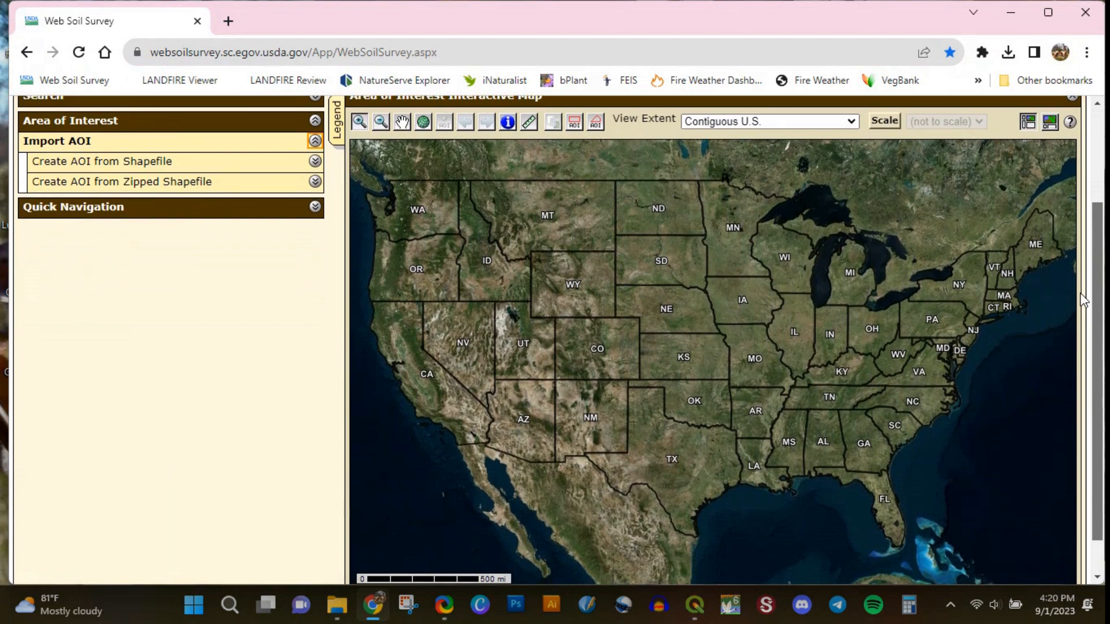
scroll(1084, 283, "up", 1)
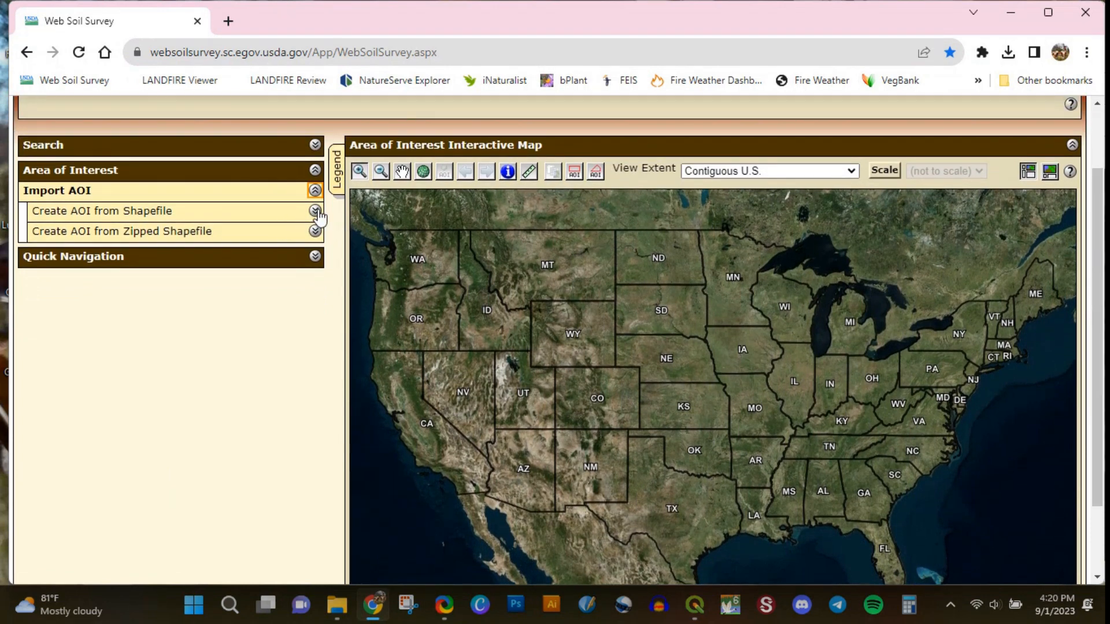
left_click(942, 612)
left_click(943, 611)
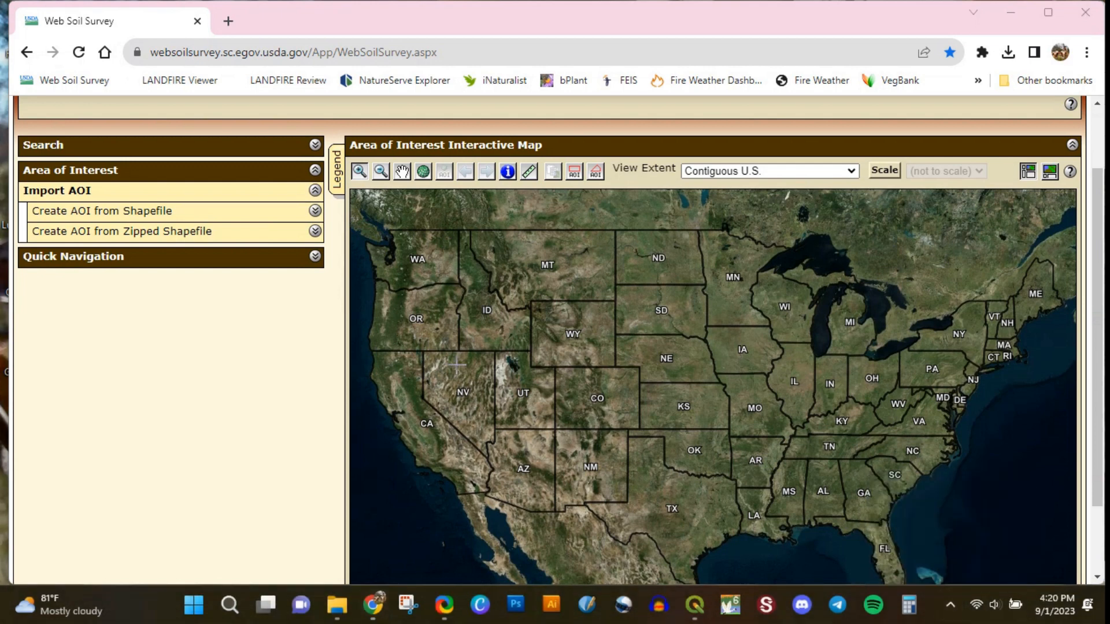
Step: Start creating an AOI from a shapefile, choosing AOI.shp from the Little Tallapoosa Park folder as the .shp file
left_click(315, 211)
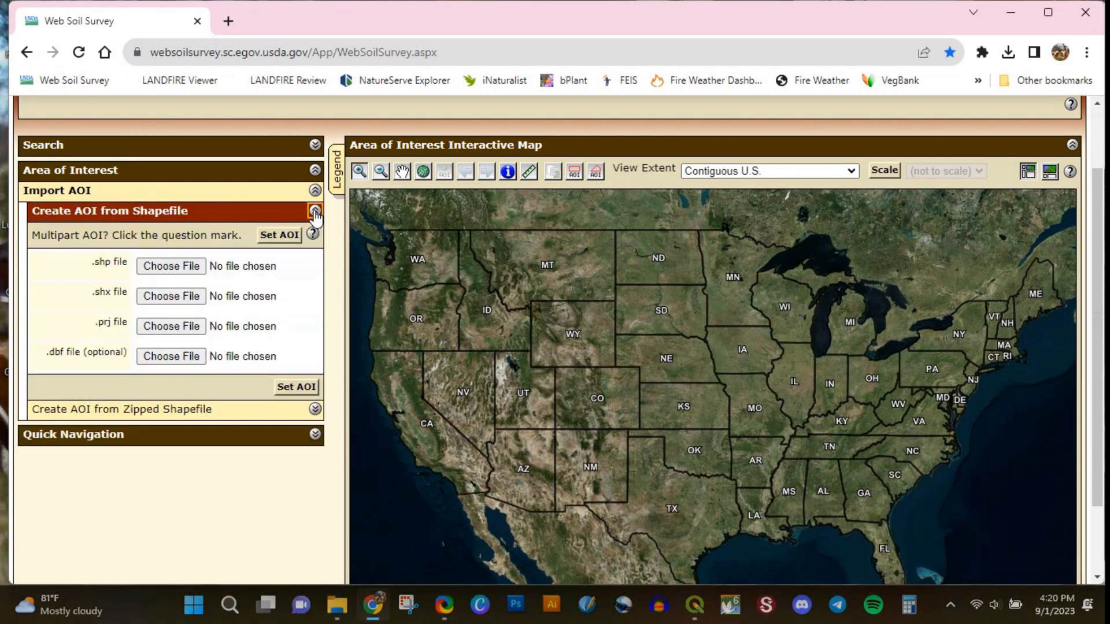
left_click(174, 268)
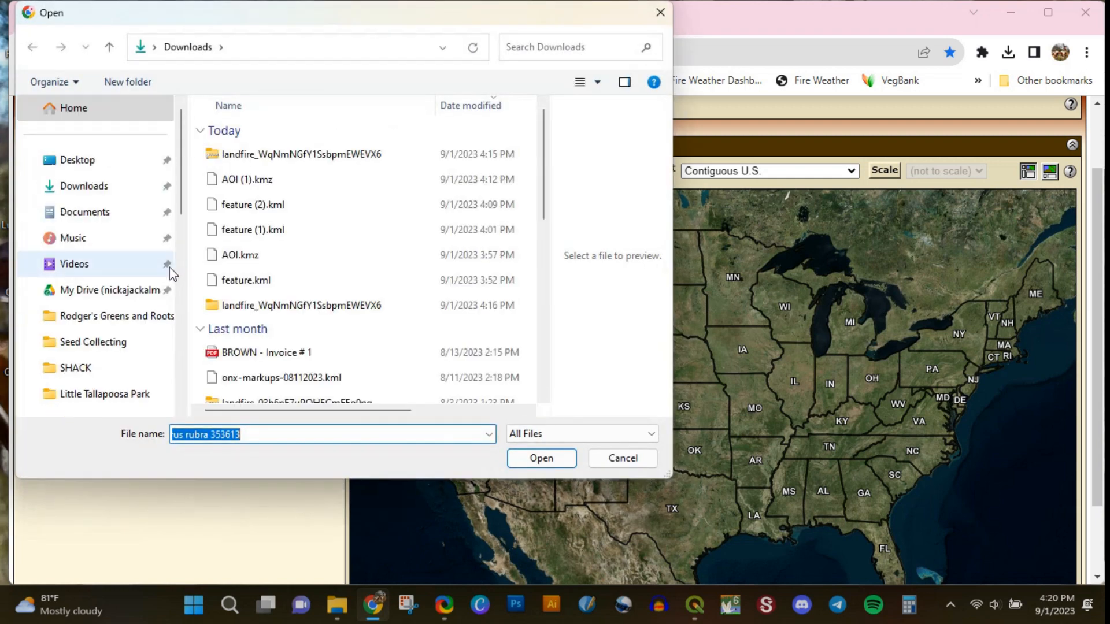
left_click(130, 394)
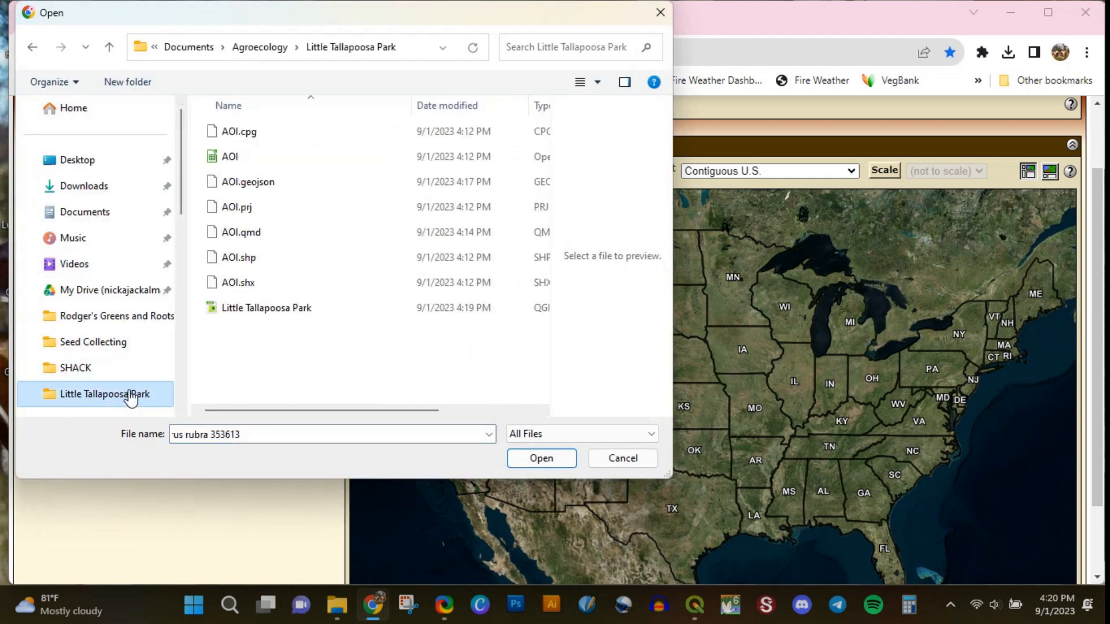
double_click(253, 265)
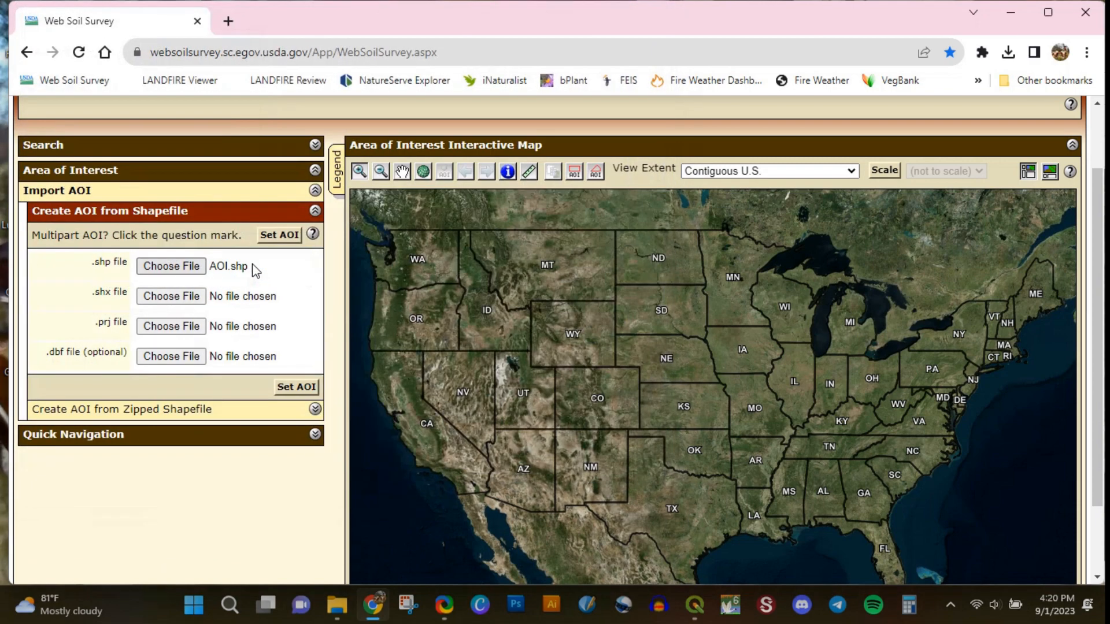
Step: Add AOI.shx and AOI.prj as the matching .shx and .prj files and set the area of interest from them
left_click(188, 297)
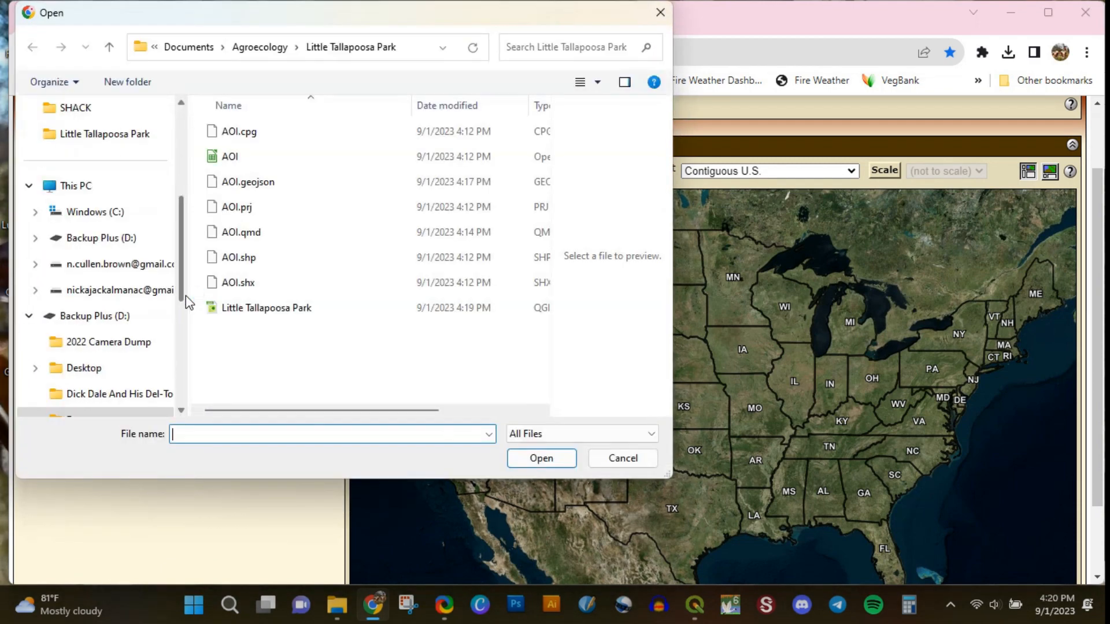
double_click(232, 282)
left_click(178, 331)
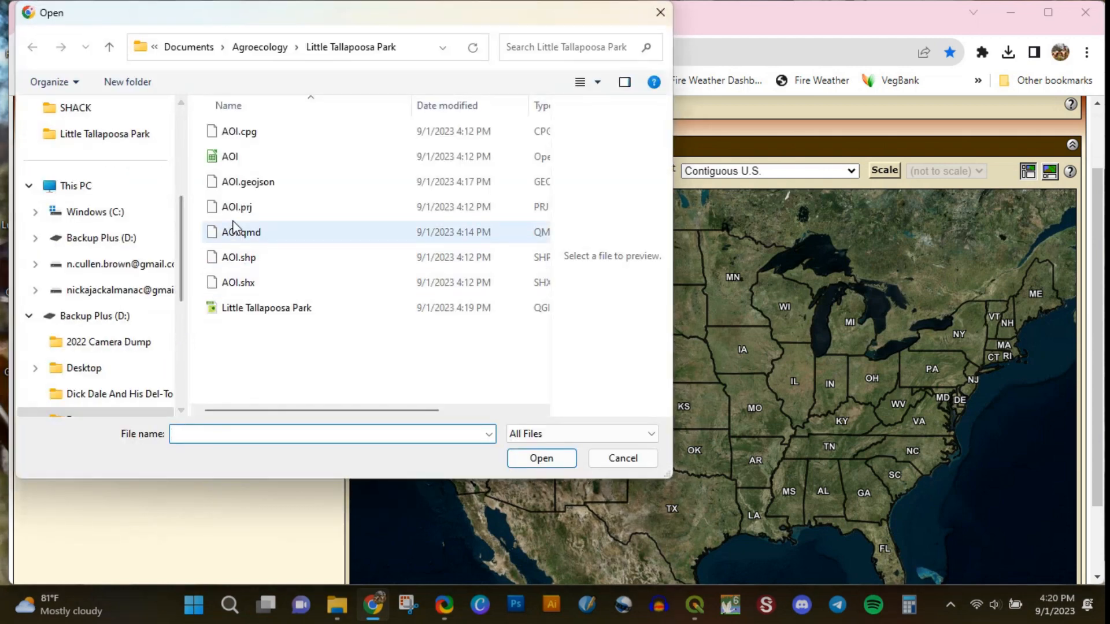
left_click(237, 209)
double_click(237, 208)
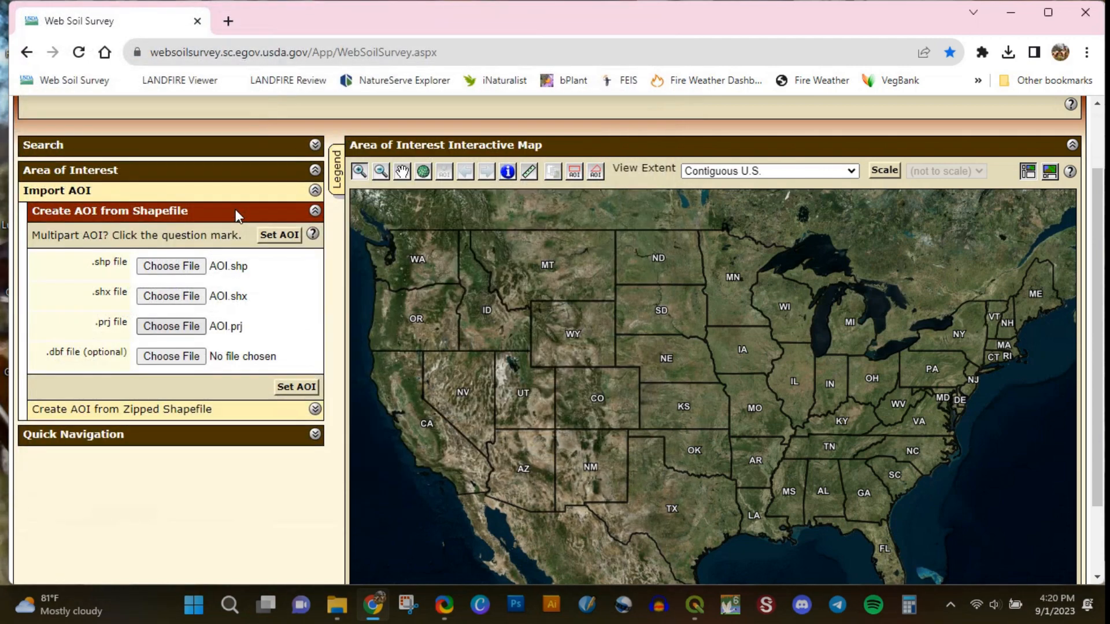
left_click(295, 386)
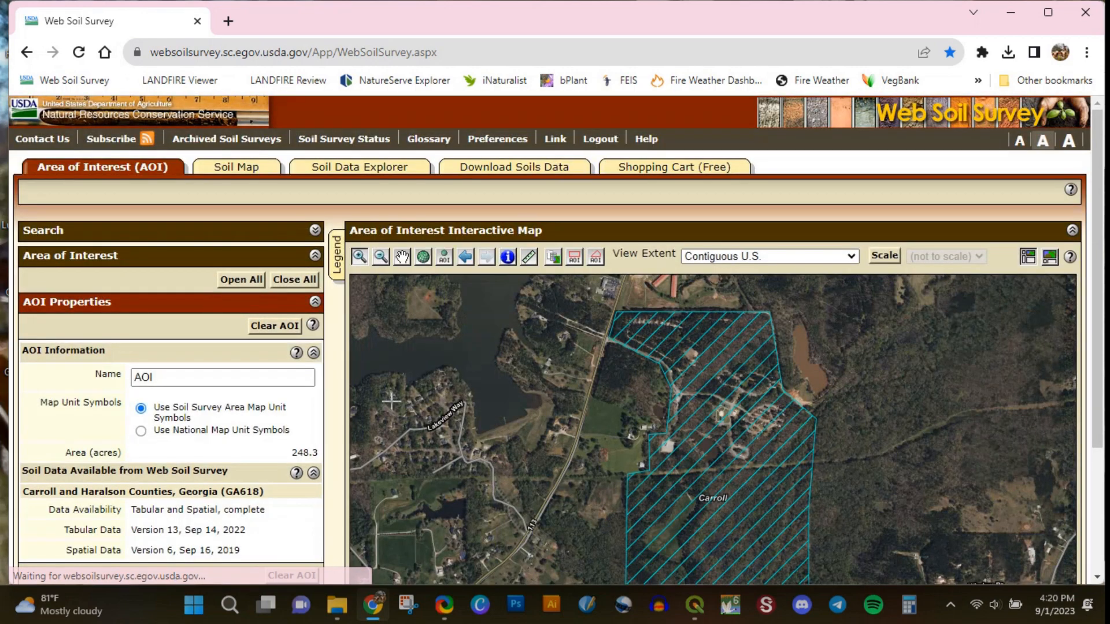
Step: Check the imported area of interest on the map and display its soil map
scroll(1091, 263, "down", 1)
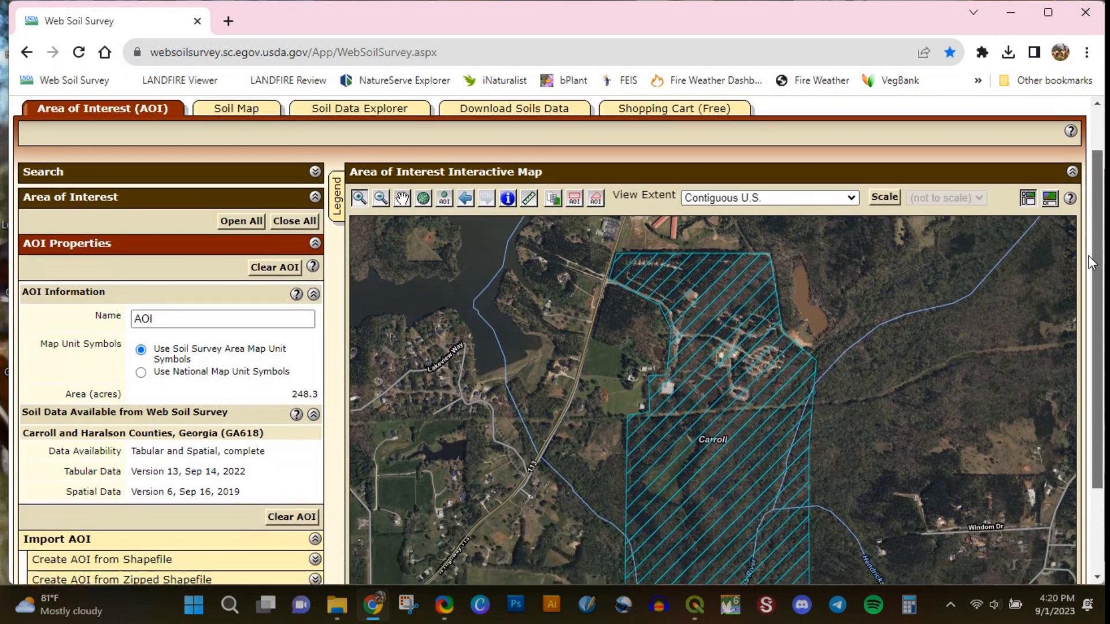
scroll(1091, 263, "down", 2)
scroll(1093, 243, "up", 2)
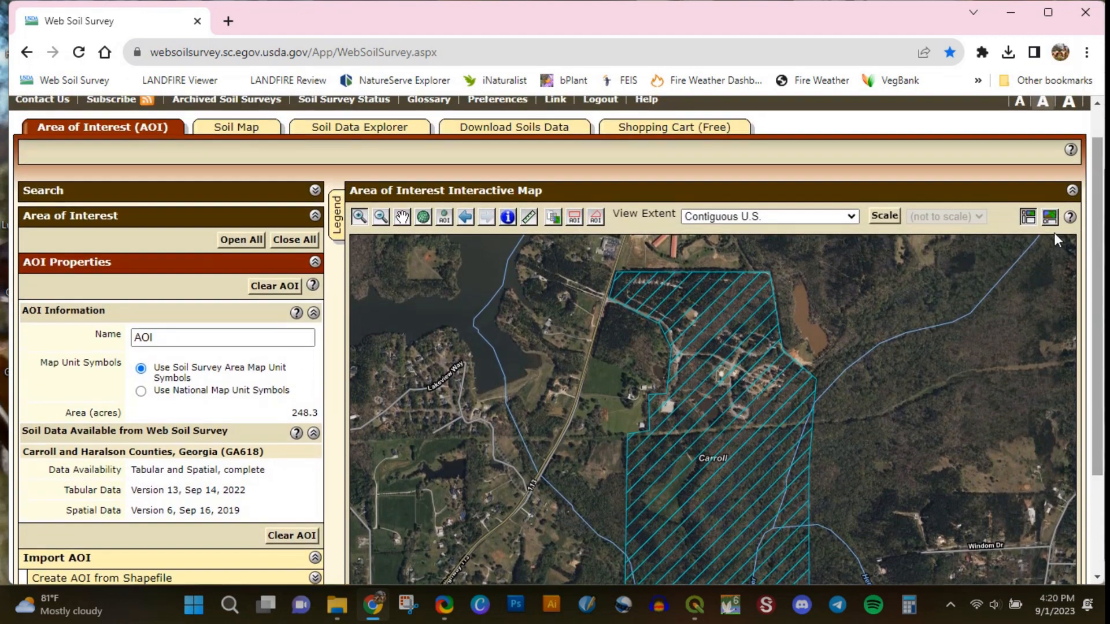
left_click(214, 133)
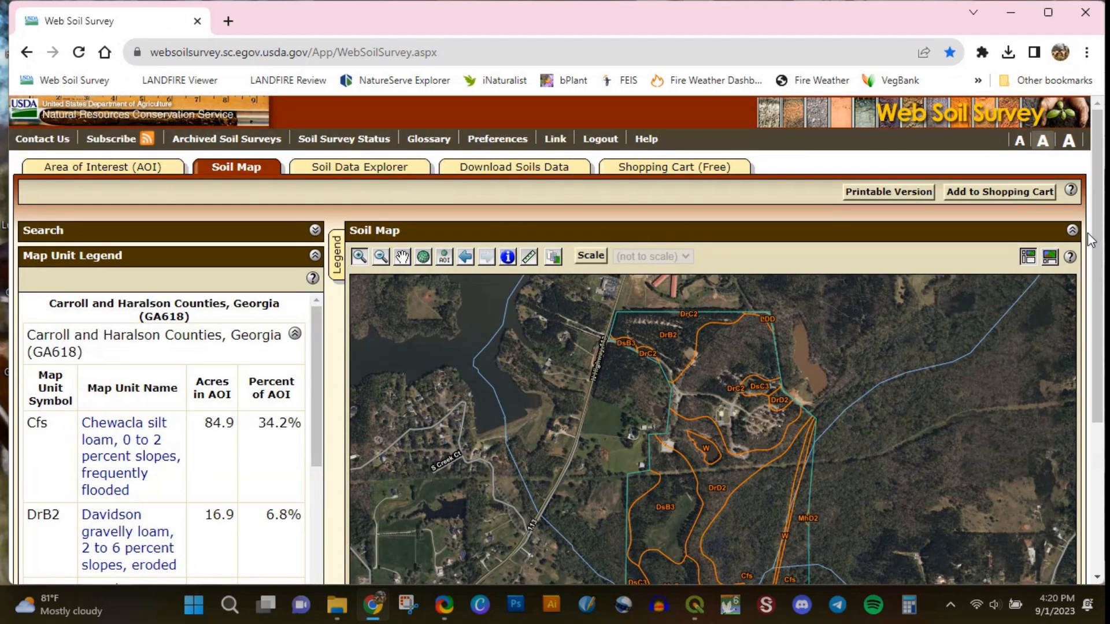
Step: Examine the soil map's unit boundaries and read through the full map unit legend with acres and percentages
scroll(1087, 266, "down", 2)
scroll(1085, 312, "down", 2)
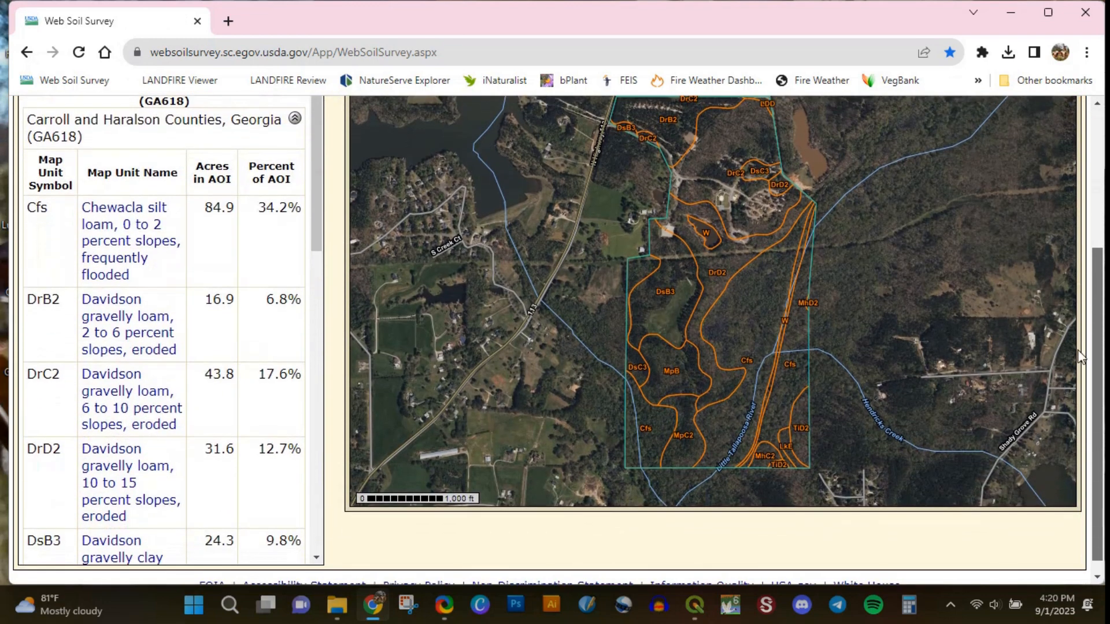
scroll(1084, 324, "up", 2)
scroll(1083, 341, "down", 2)
scroll(1083, 347, "down", 1)
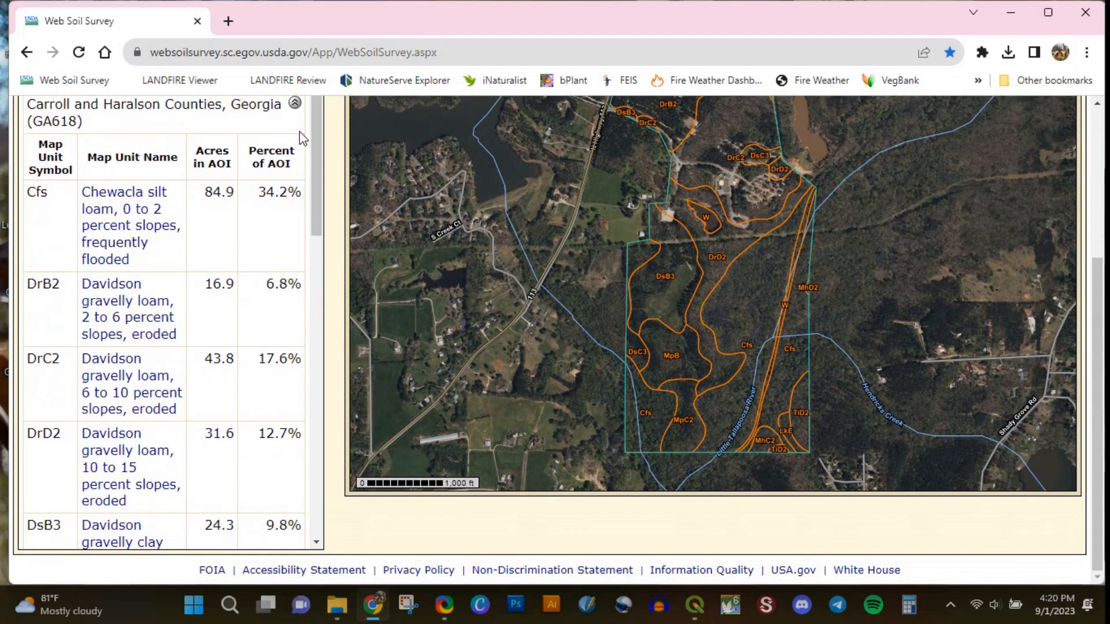
scroll(313, 192, "down", 10)
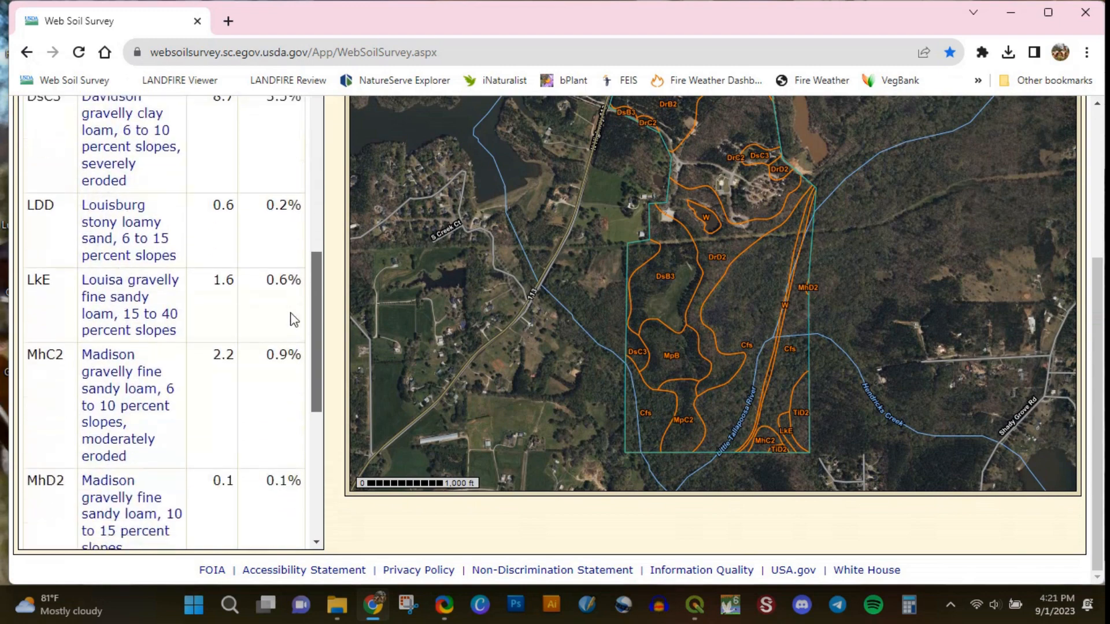
scroll(283, 401, "down", 3)
scroll(287, 433, "up", 15)
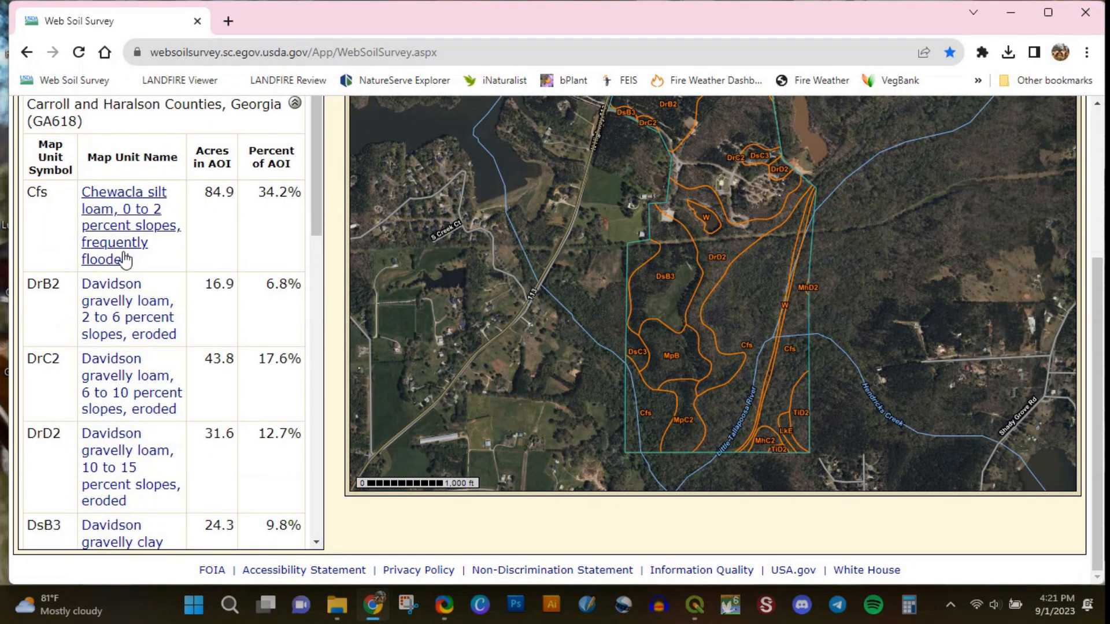
Step: Read the map unit description of Cfs, Chewacla silt loam, and close it
scroll(122, 251, "up", 4)
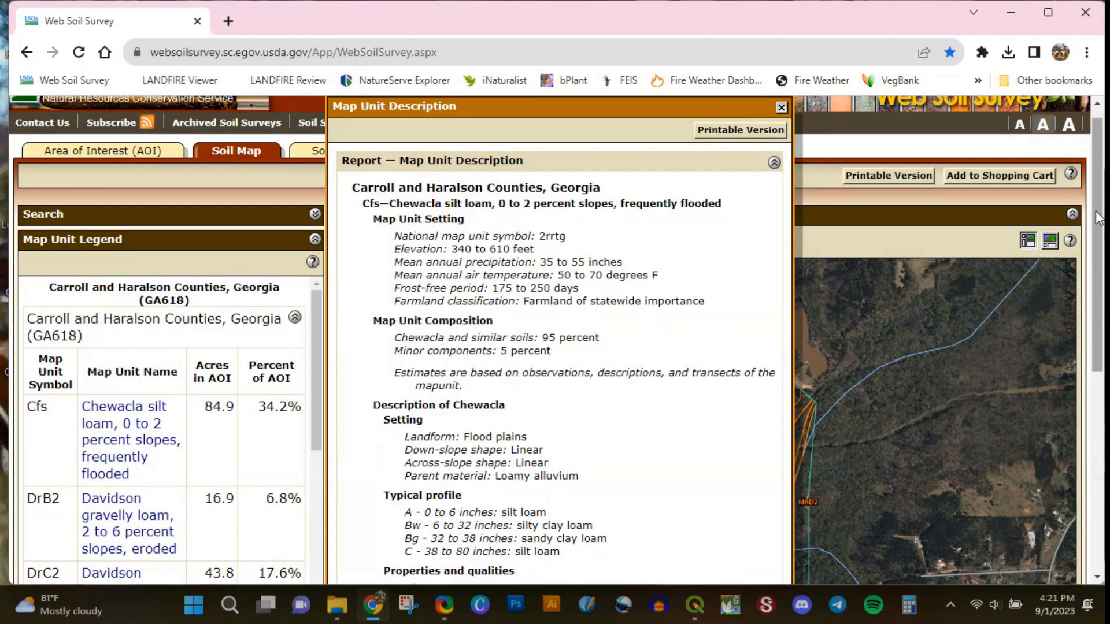
left_click_drag(1096, 219, 1093, 299)
left_click(774, 98)
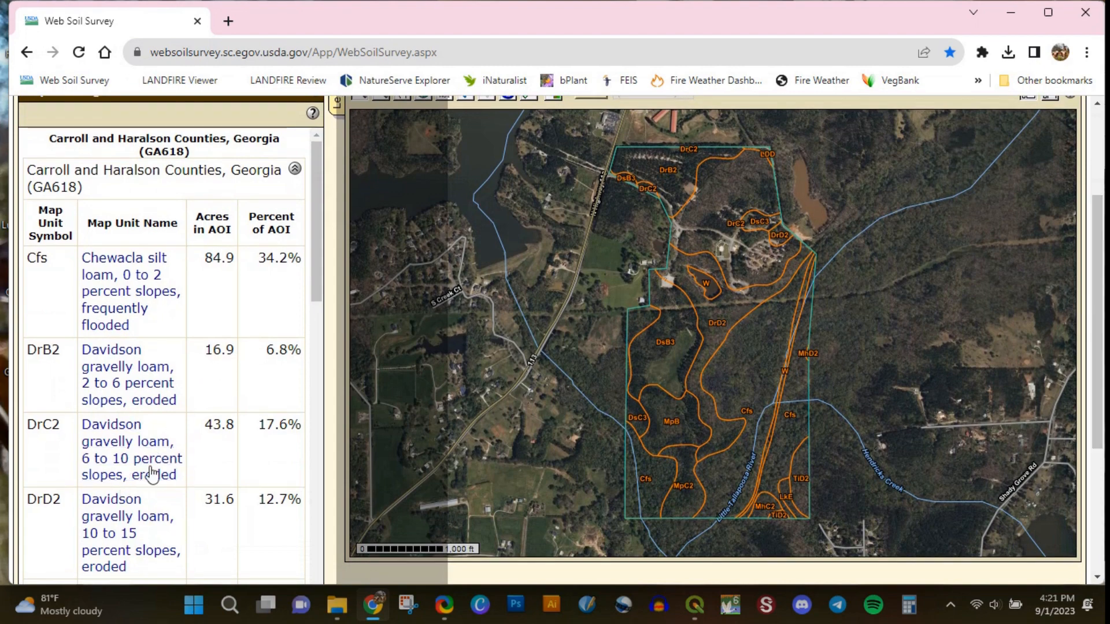
Step: Read the map unit description of DrD2, Davidson gravelly loam with 10 to 15 percent slopes, and close it
scroll(311, 233, "down", 3)
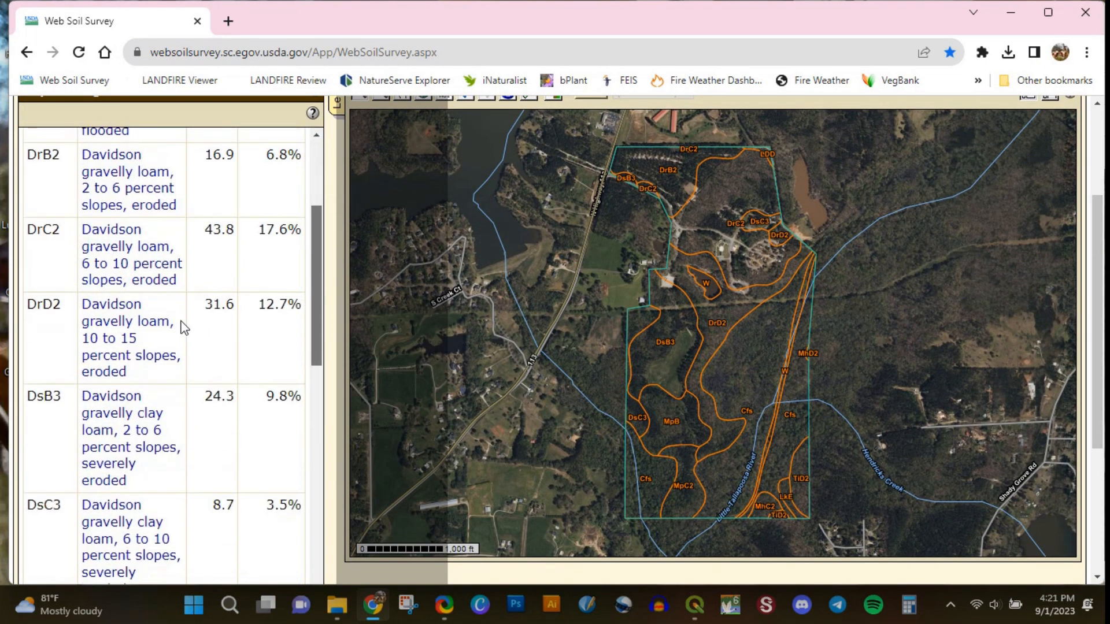
left_click(130, 345)
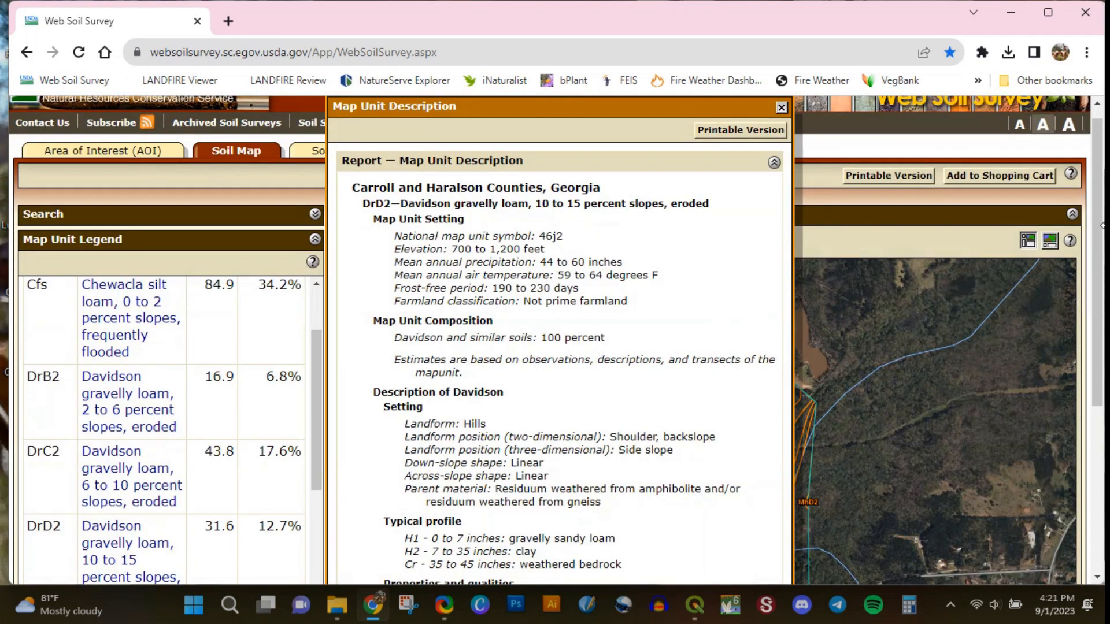
mouse_move(1099, 227)
left_mouse_down()
mouse_move(1089, 383)
mouse_move(1094, 234)
left_mouse_up()
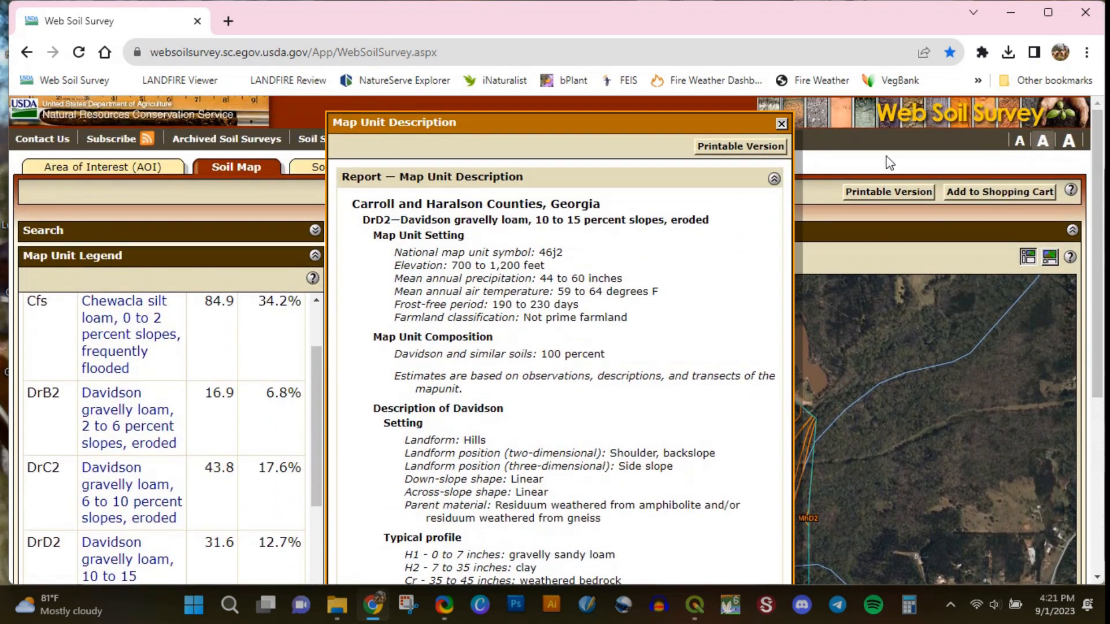
left_click(781, 125)
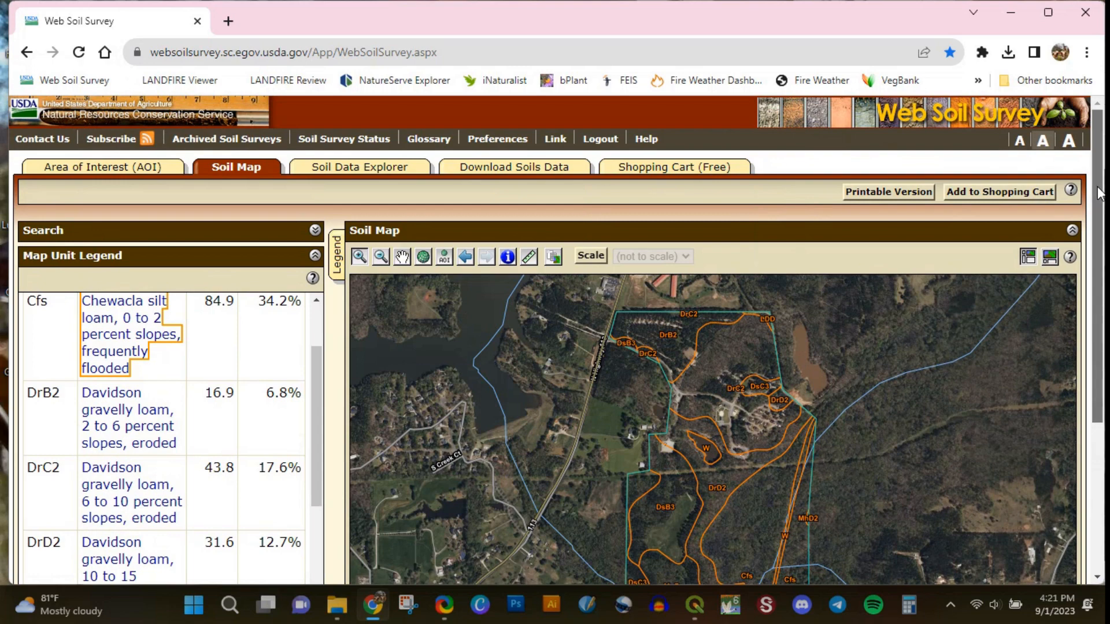
Step: Review the soil map, look at the Soil Data Explorer's suitabilities and limitations ratings, and return to the soil map
left_click_drag(1098, 194, 1089, 286)
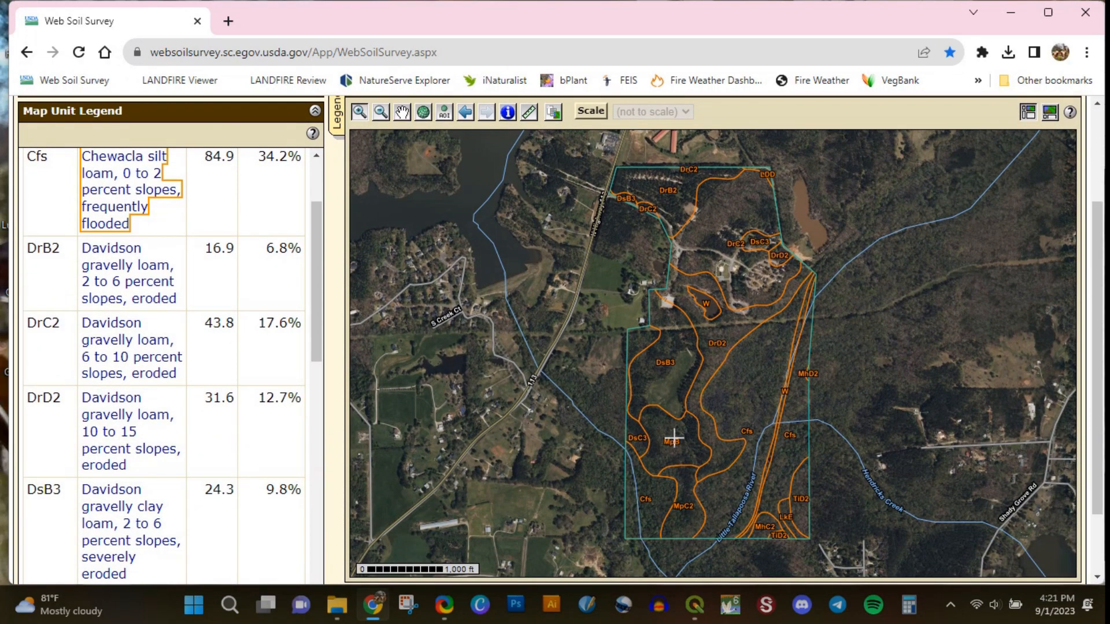
left_click_drag(1098, 345, 1102, 253)
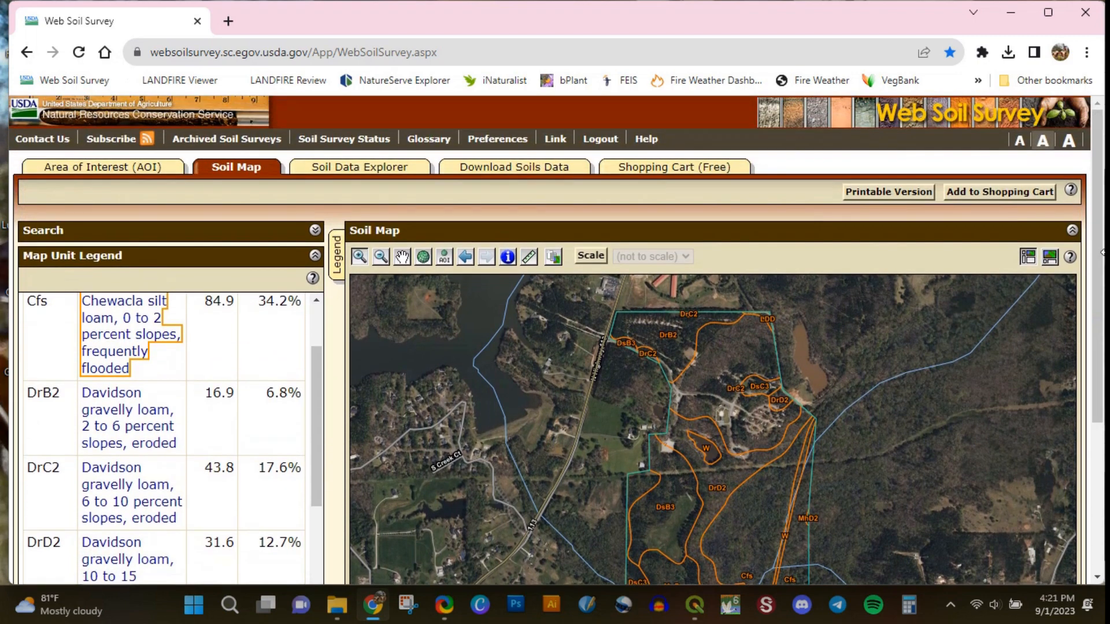
left_click(404, 168)
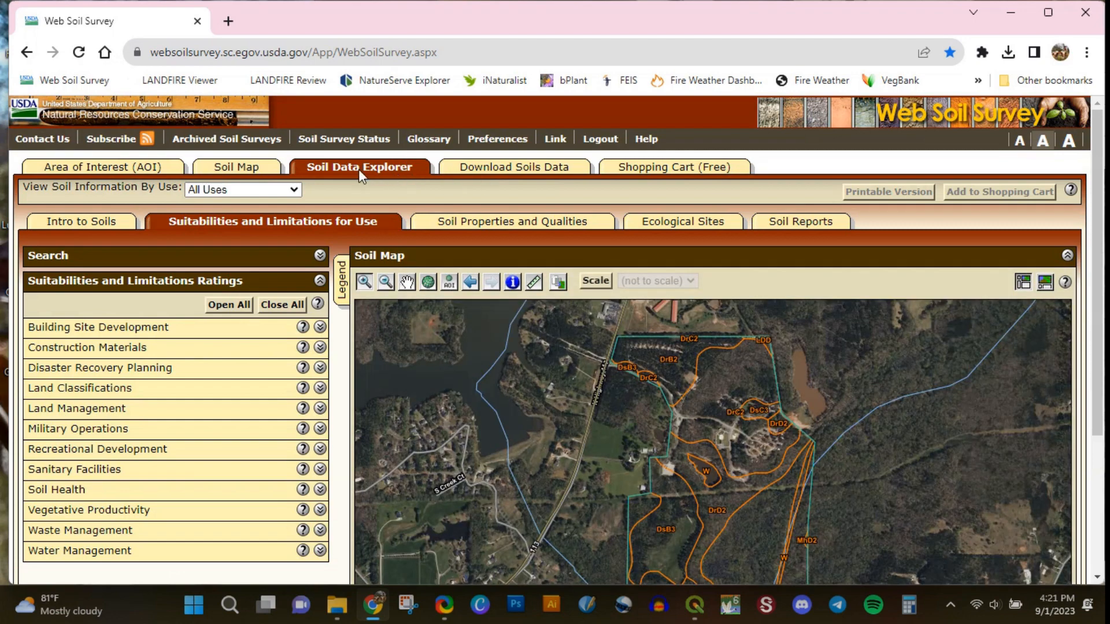
left_click(259, 177)
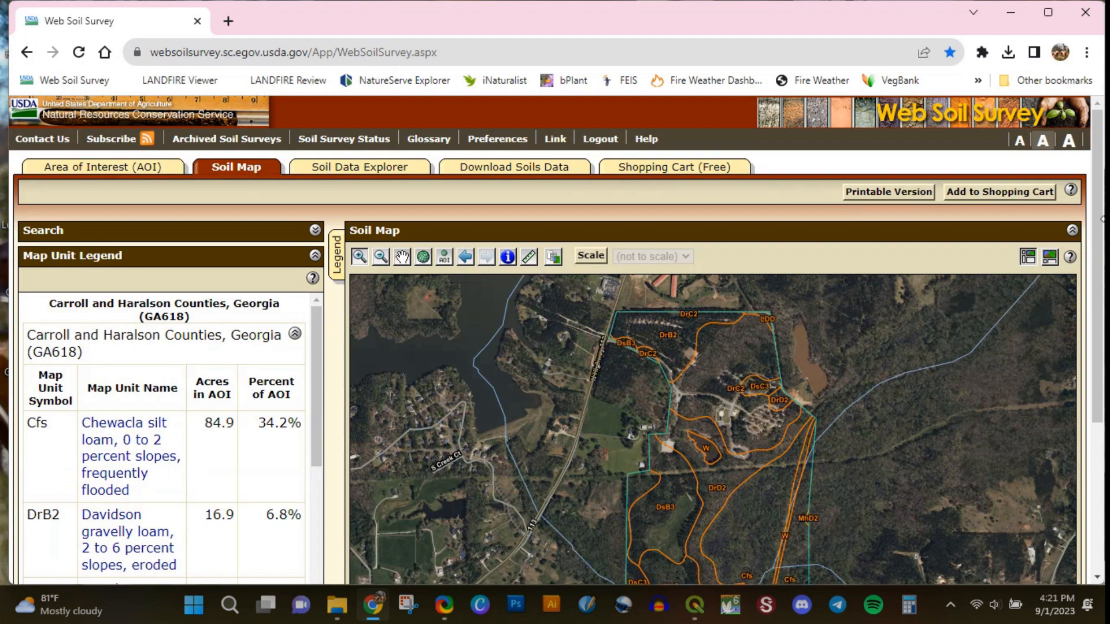
Step: Add the soil map to the shopping cart without a subtitle
left_click_drag(1096, 242, 1081, 478)
scroll(1078, 495, "up", 5)
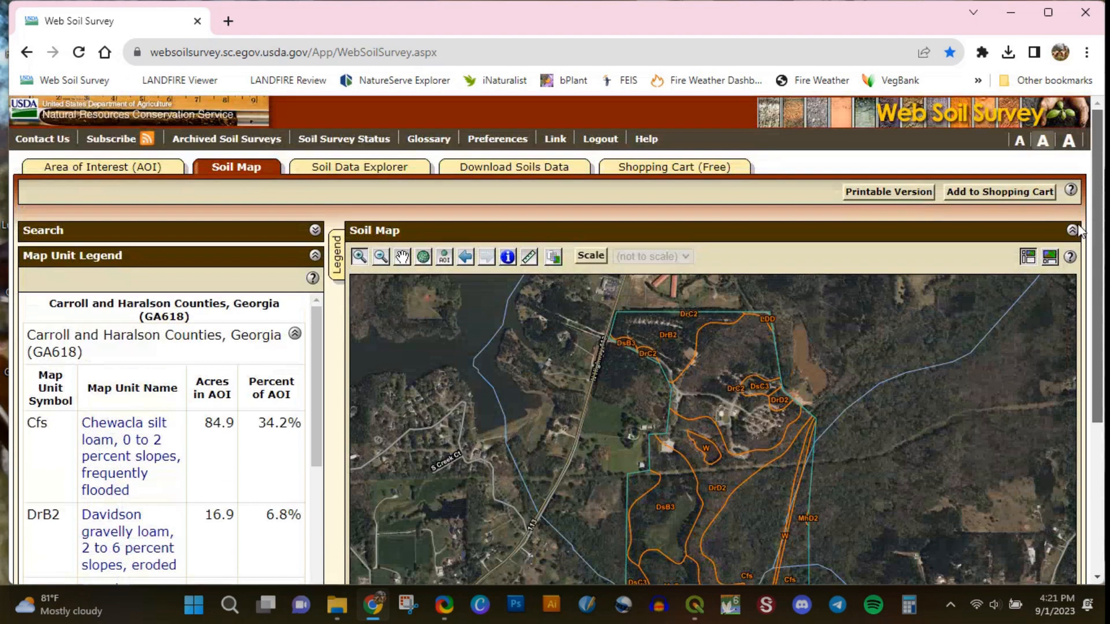
left_click(976, 192)
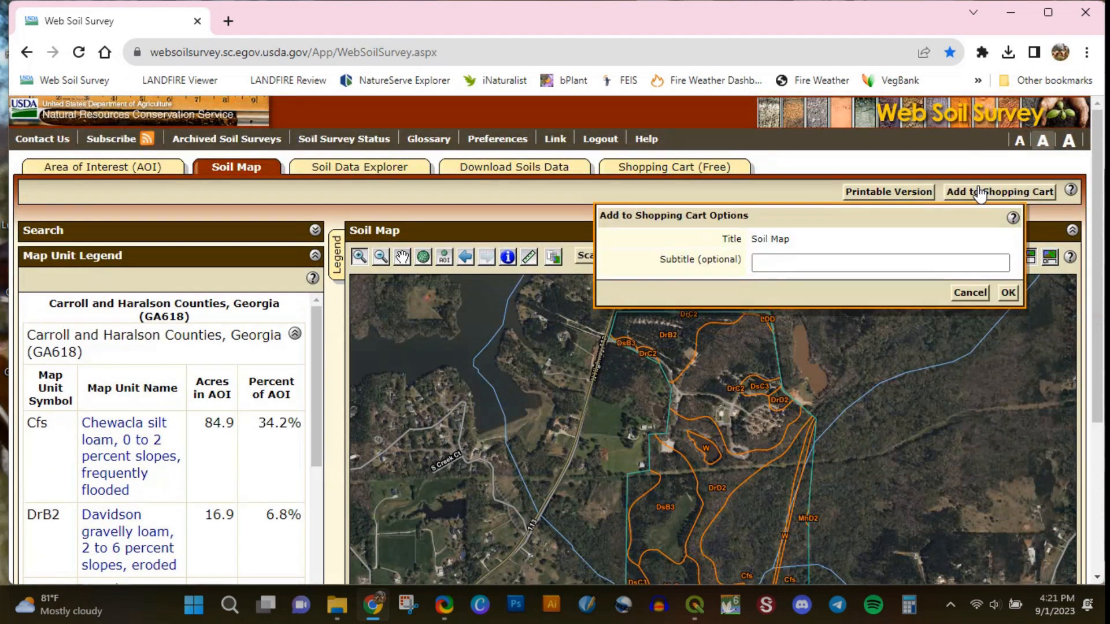
left_click(1006, 293)
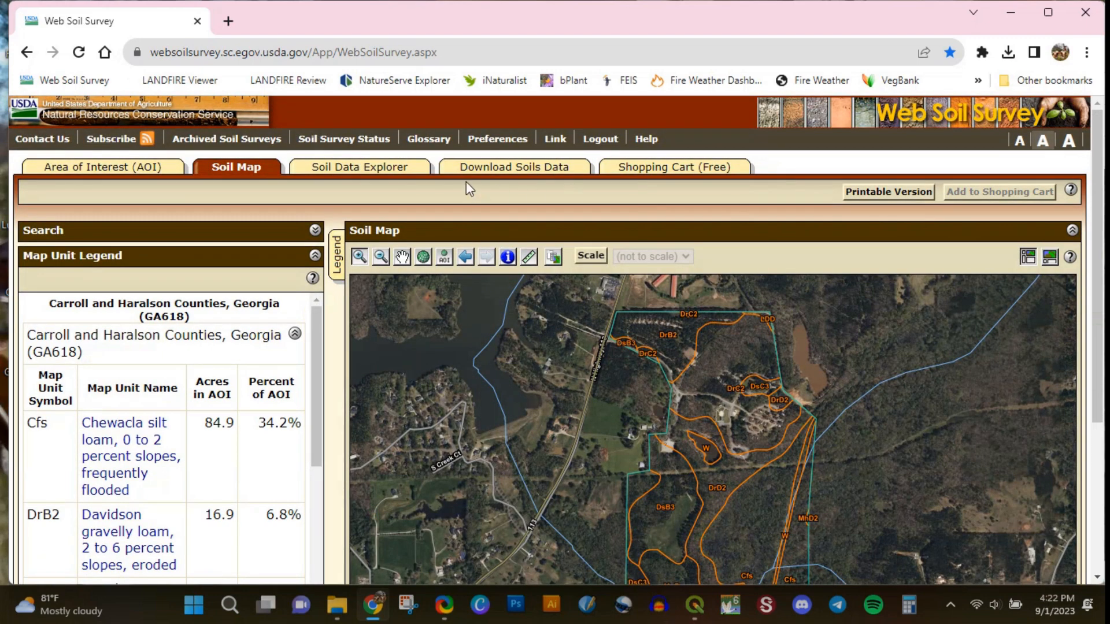
Step: Look through the Building Site Development ratings among the Soil Data Explorer's suitabilities and limitations, and collapse the group again
left_click(371, 166)
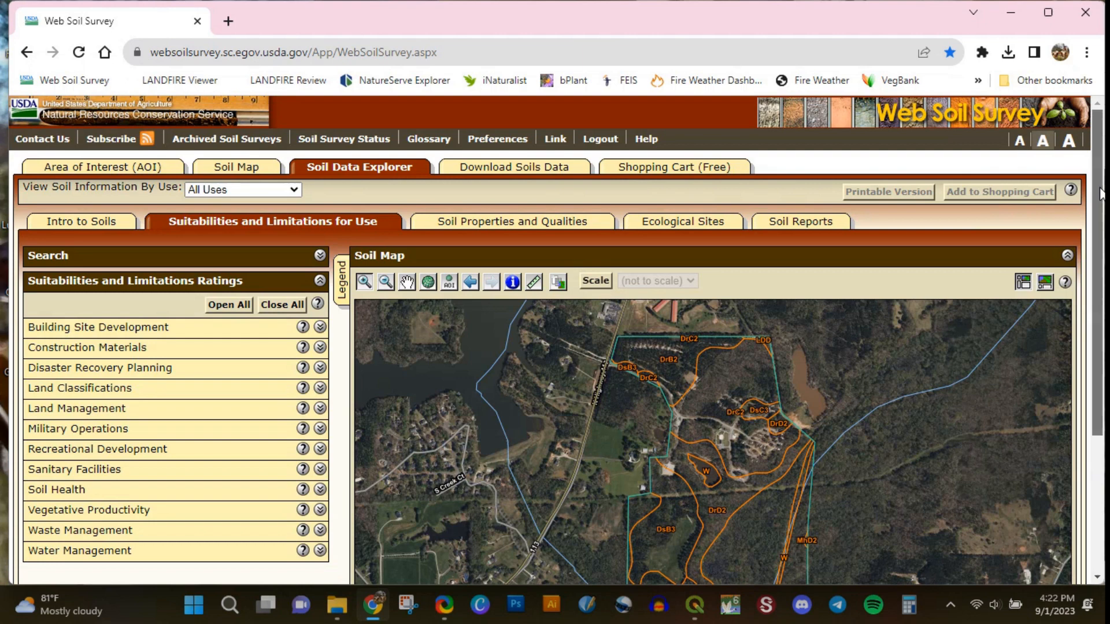
left_click_drag(1101, 193, 1101, 226)
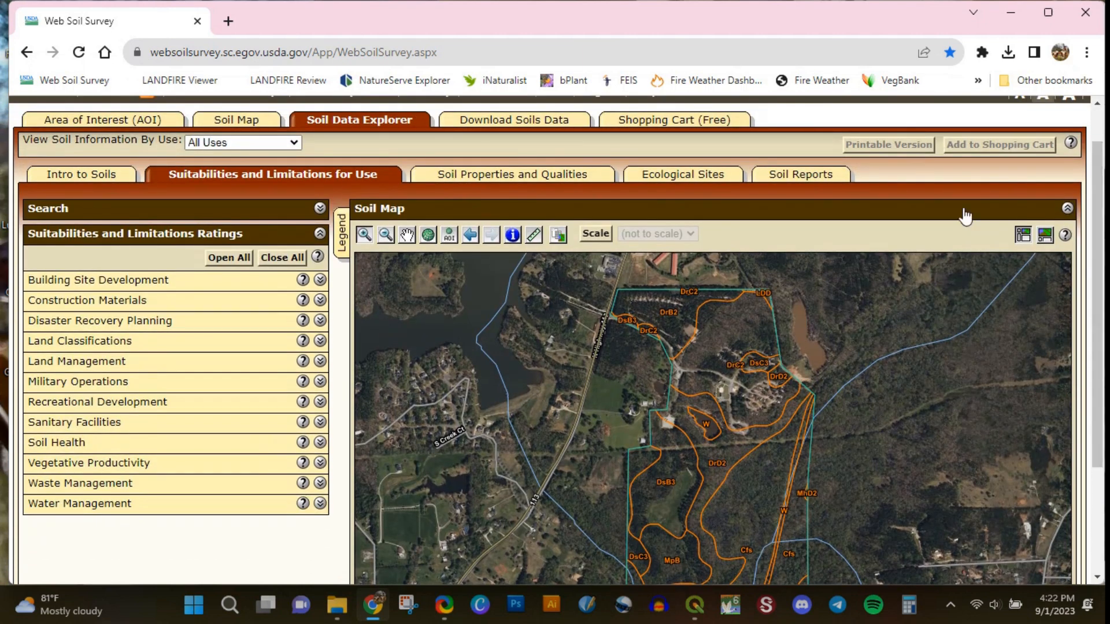
left_click(320, 280)
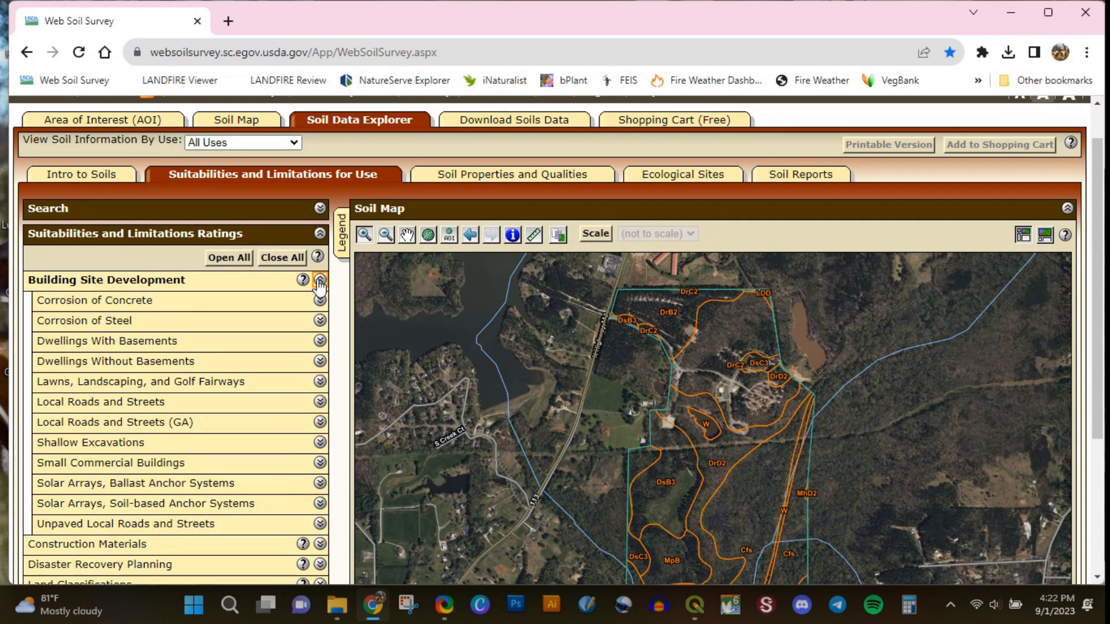
left_click(319, 281)
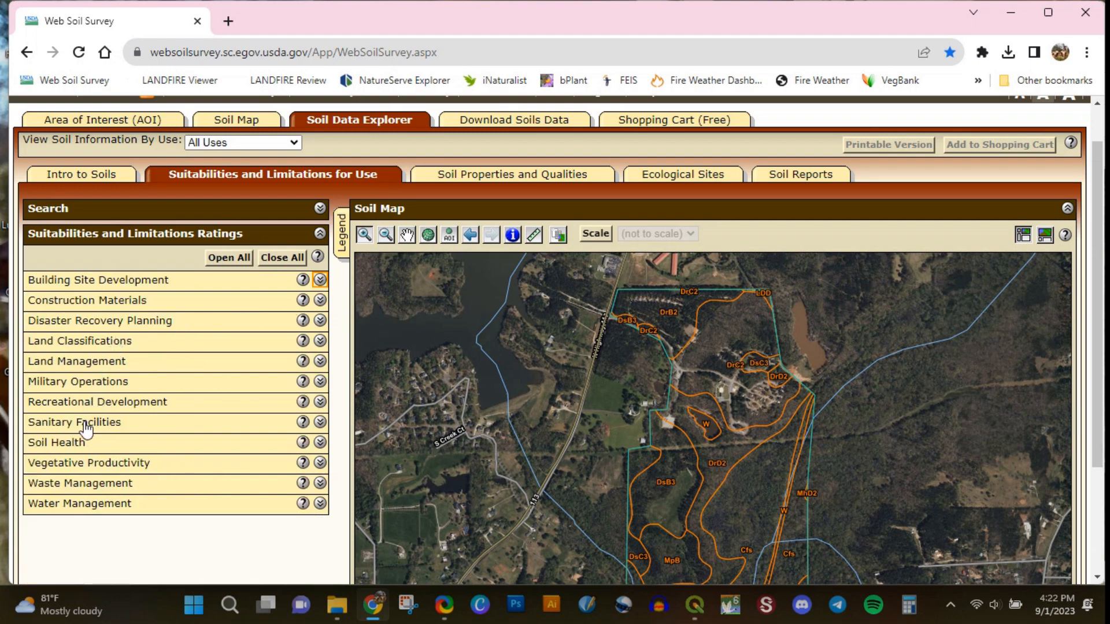
Step: Try to view the Vegetative Productivity rating Forest Productivity (Cubic Feet per Acre per Year) for green ash
left_click(319, 463)
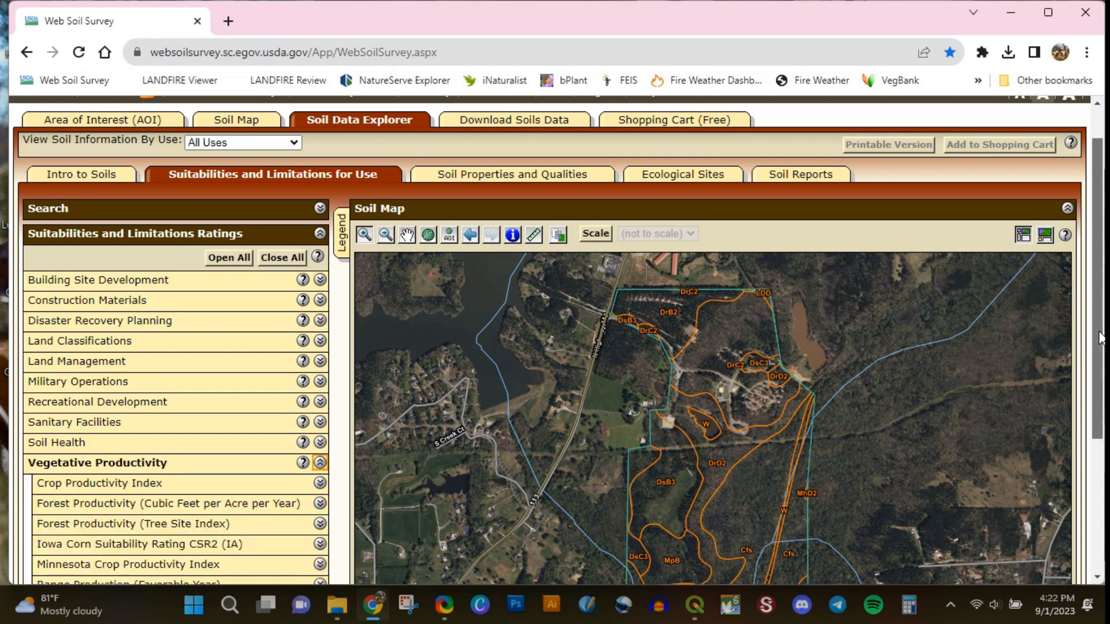
scroll(1097, 347, "down", 4)
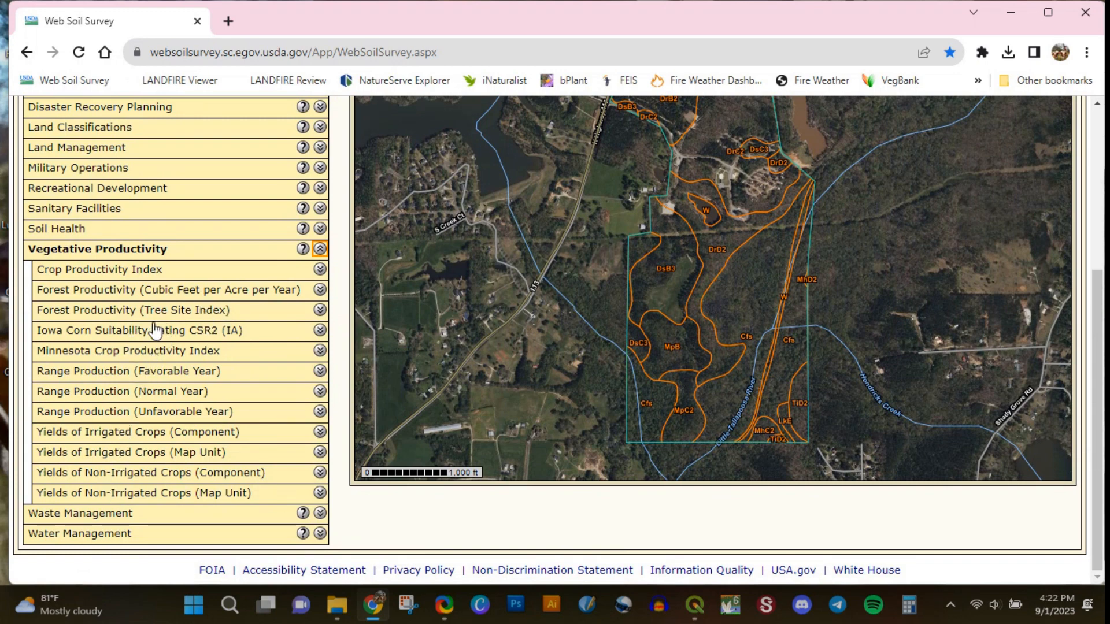
left_click(320, 289)
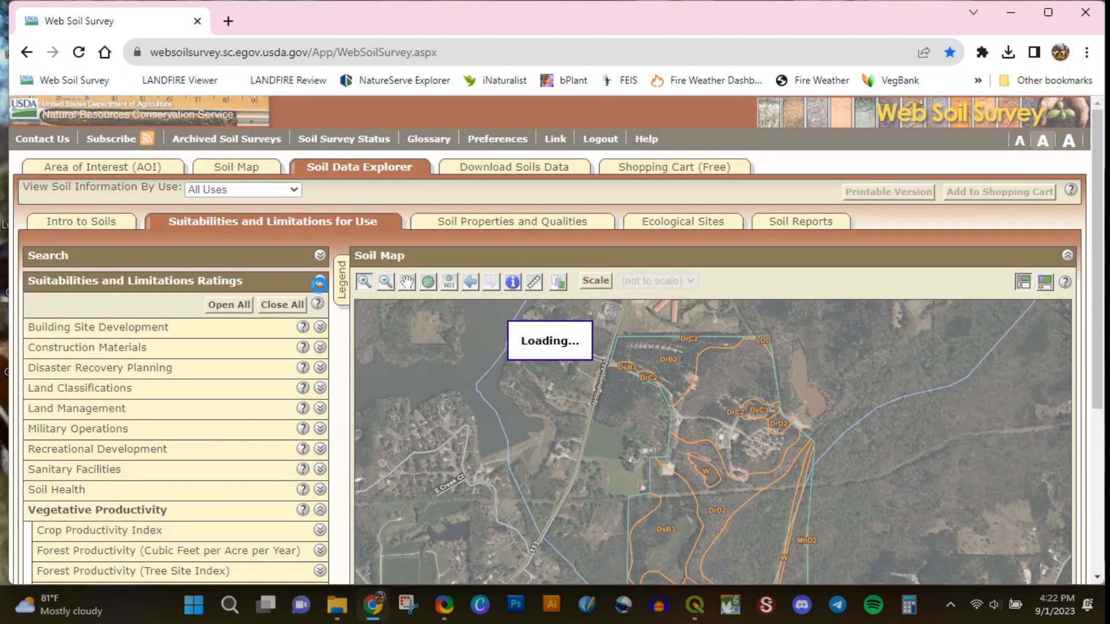
scroll(639, 386, "down", 7)
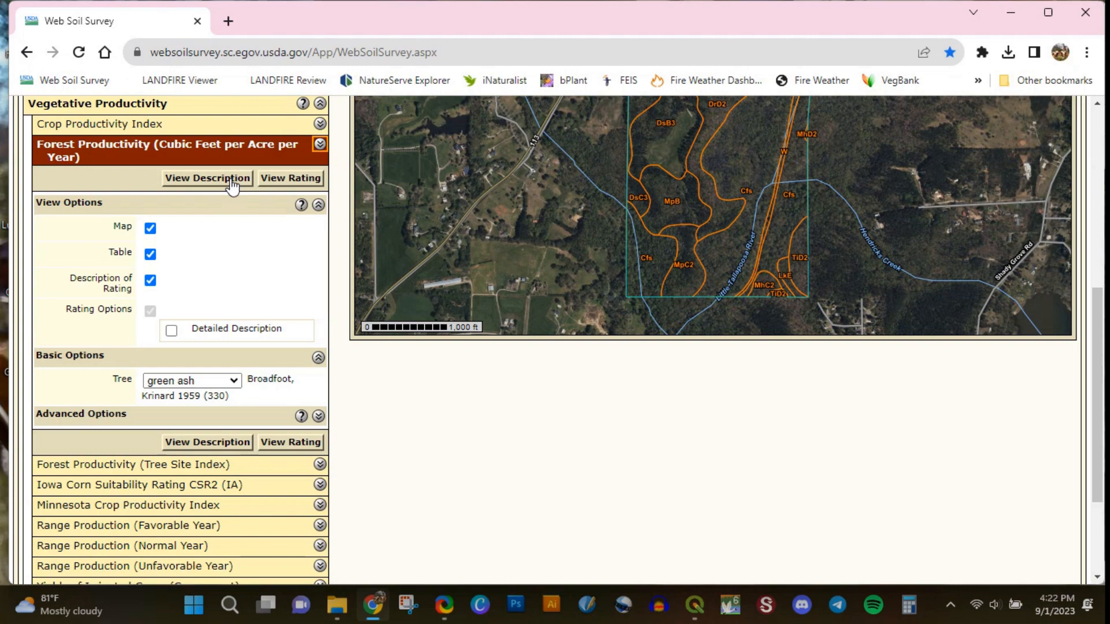
left_click(277, 183)
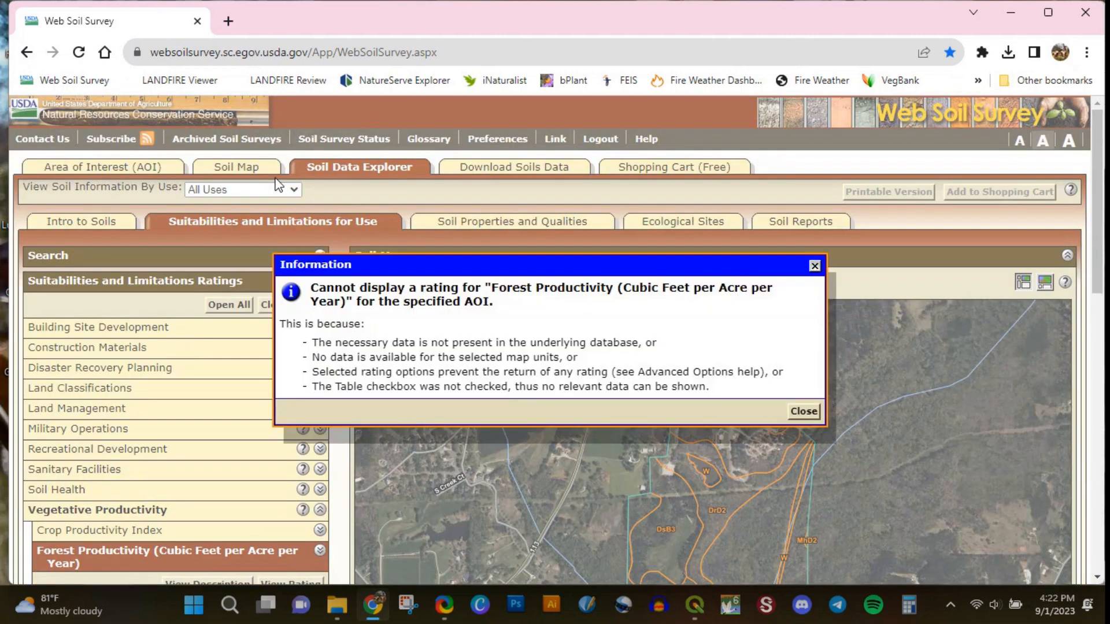
left_click(803, 412)
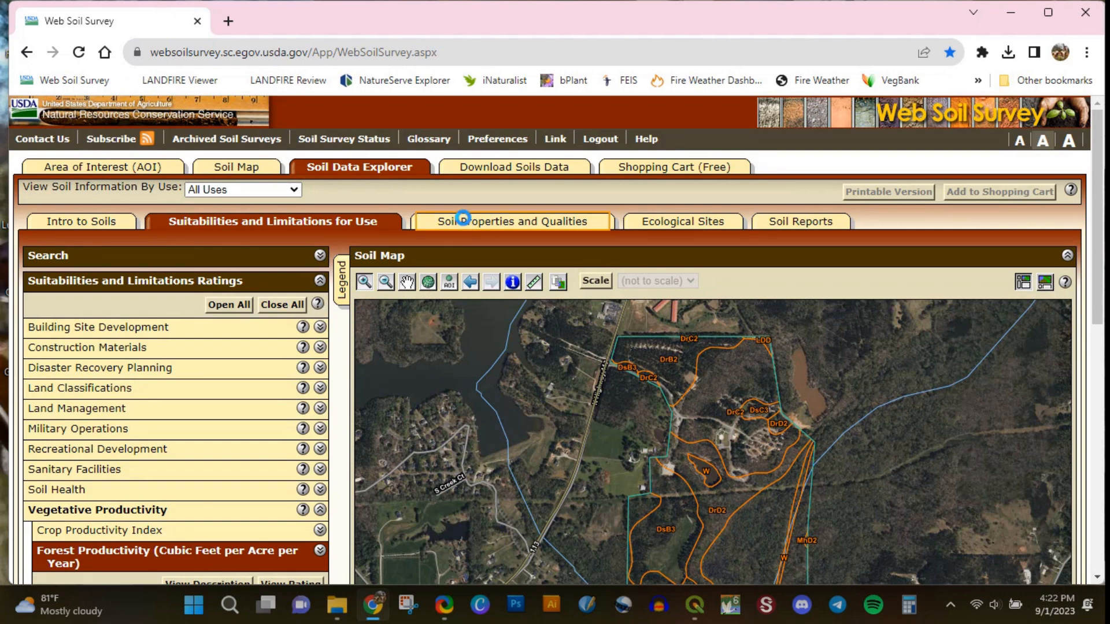
Step: Open the options of the pH (1 to 1 Water) rating among the soil chemical properties
left_click(463, 220)
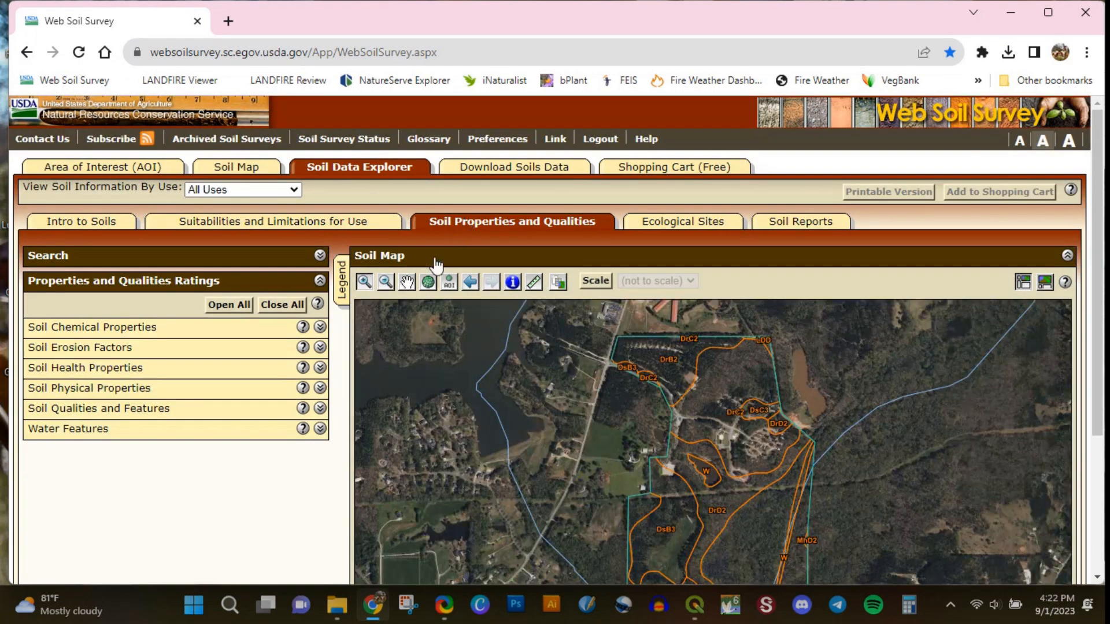
left_click(319, 328)
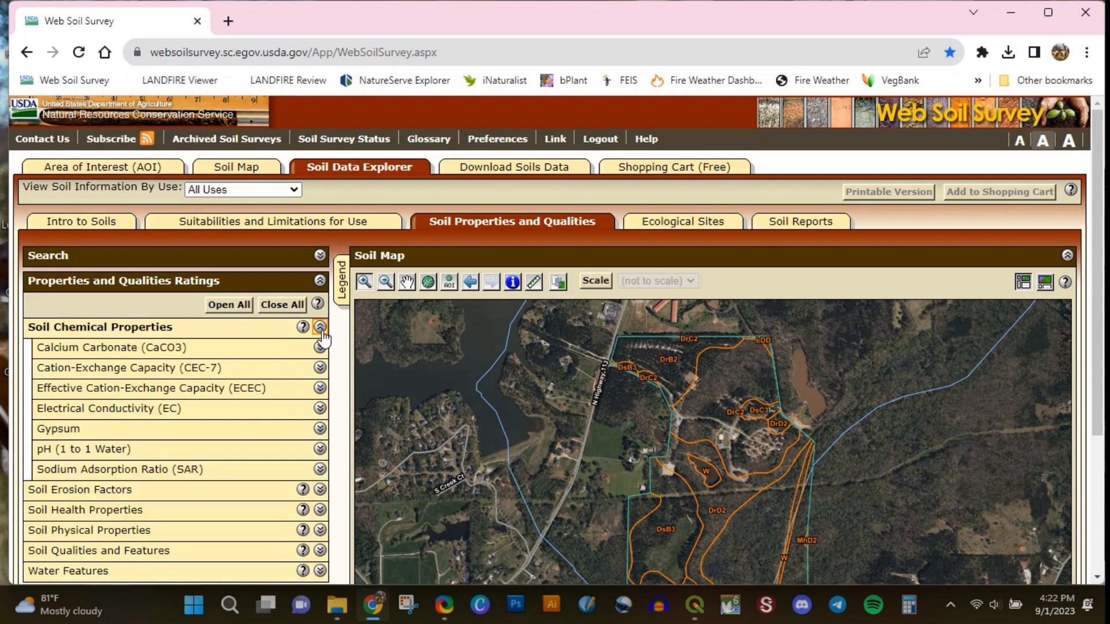
left_click(318, 449)
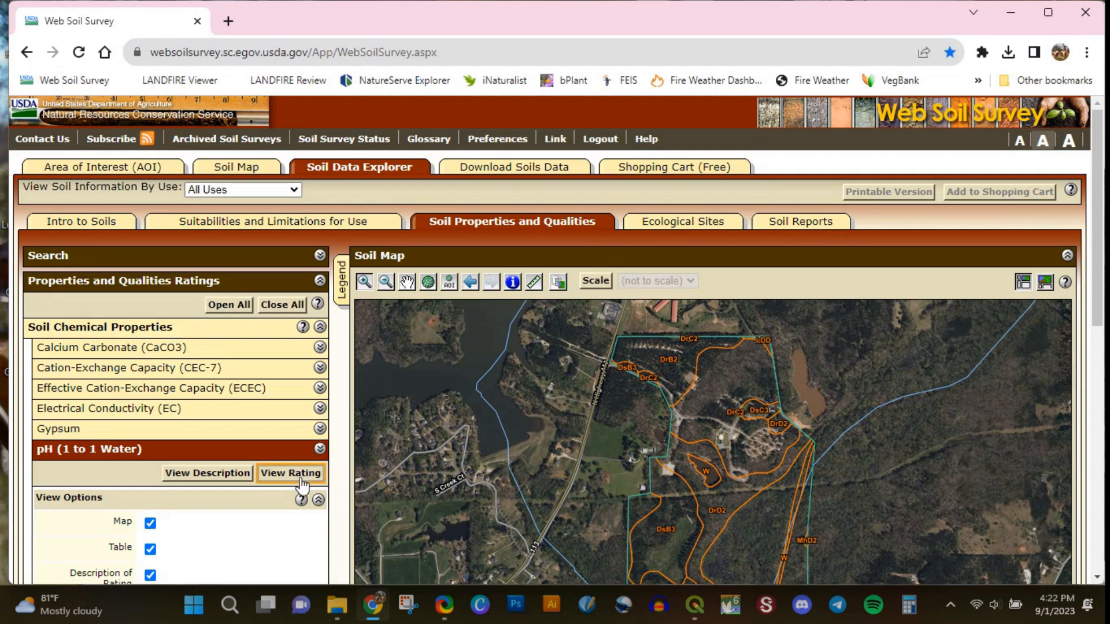
scroll(301, 483, "down", 5)
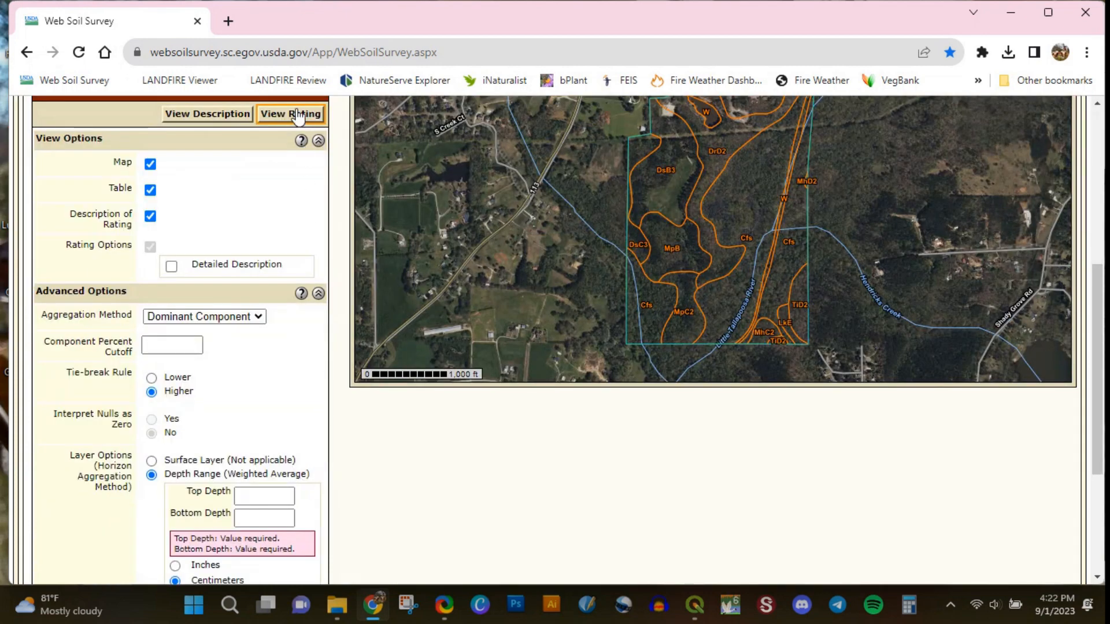
Step: Set the pH rating's depth range to 0 to 12 inches and generate the rating
left_click(242, 495)
type("0")
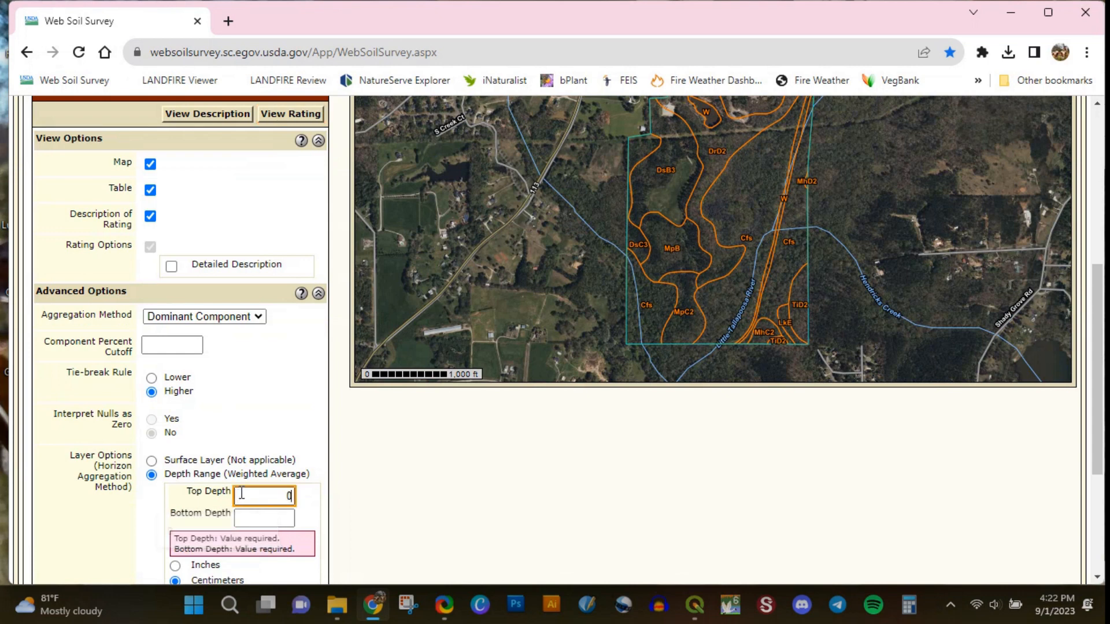
left_click(261, 516)
type("12")
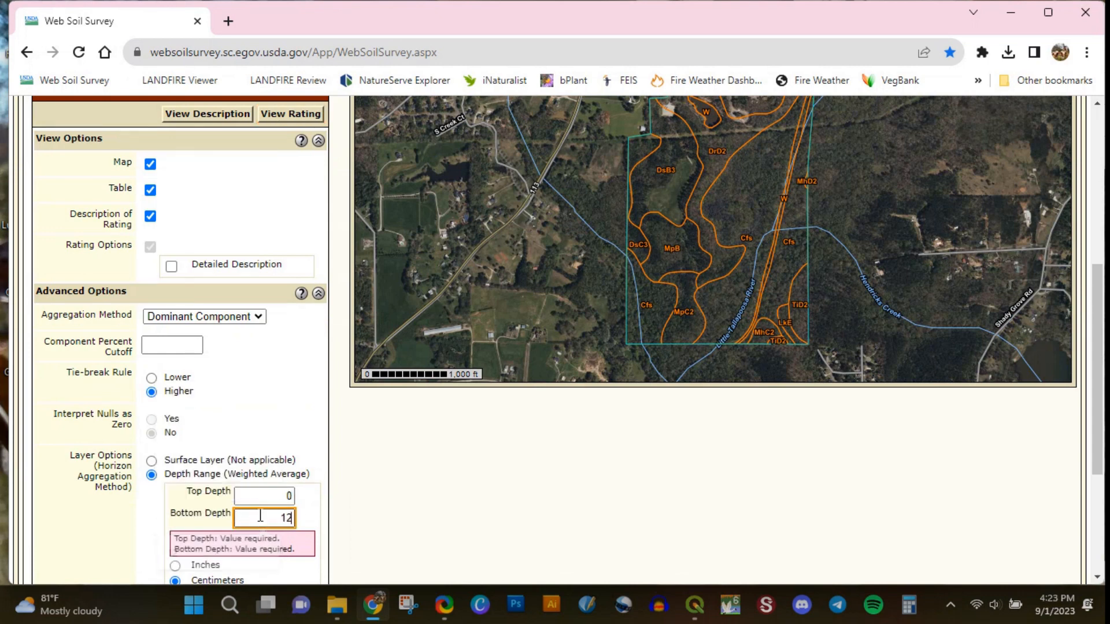
left_click(175, 565)
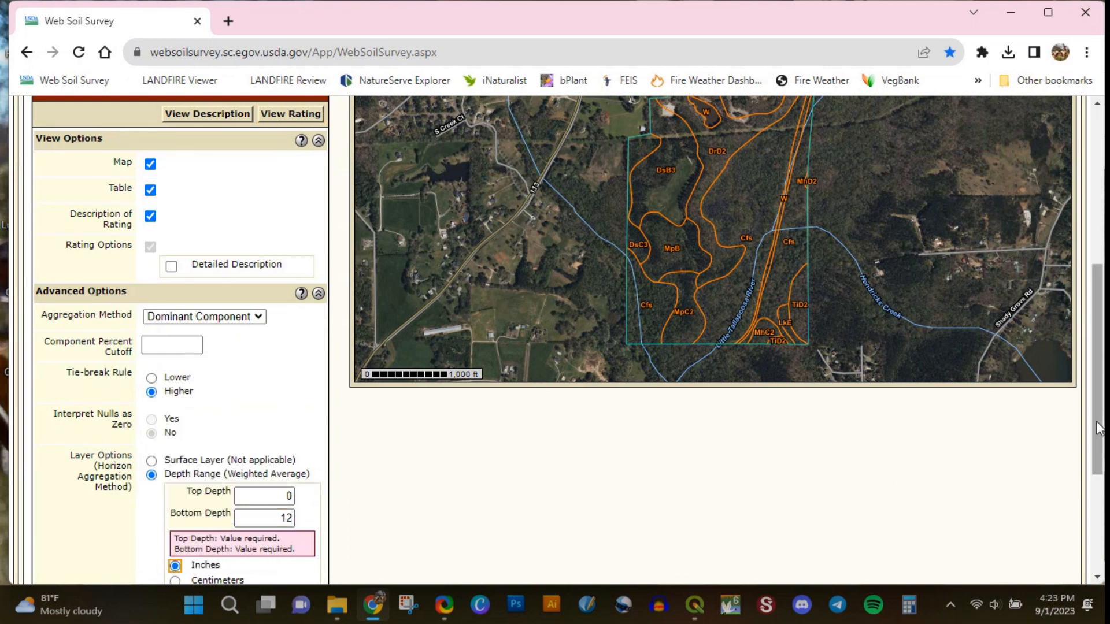
left_click_drag(1099, 427, 1099, 494)
left_click(299, 481)
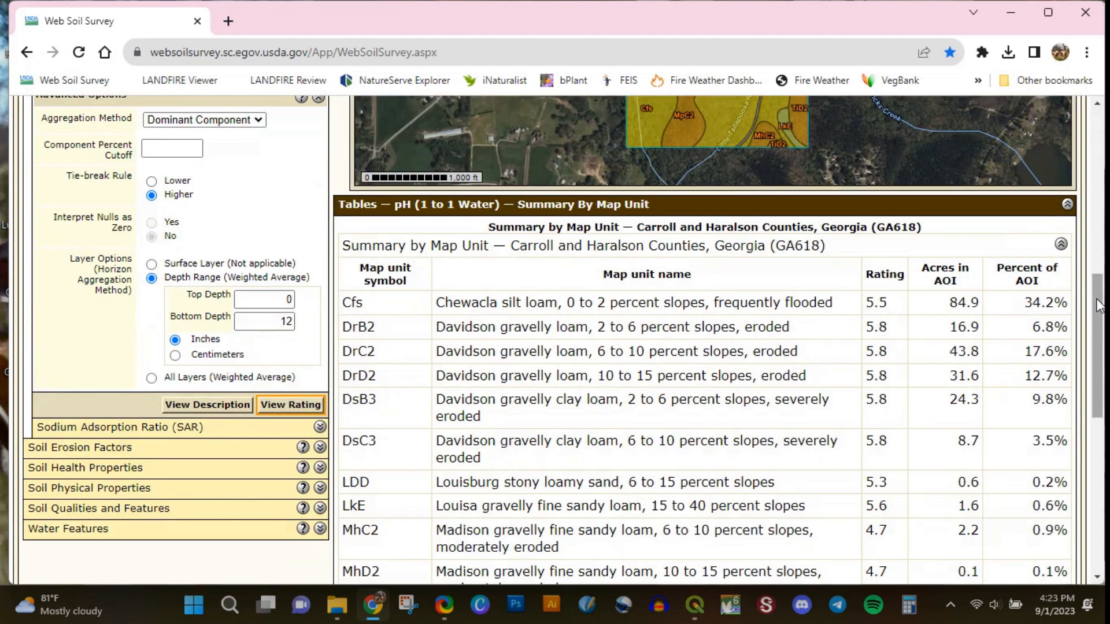
Step: Add the pH (1 to 1 Water) rating to the shopping cart without a subtitle
left_click_drag(1098, 307, 1101, 138)
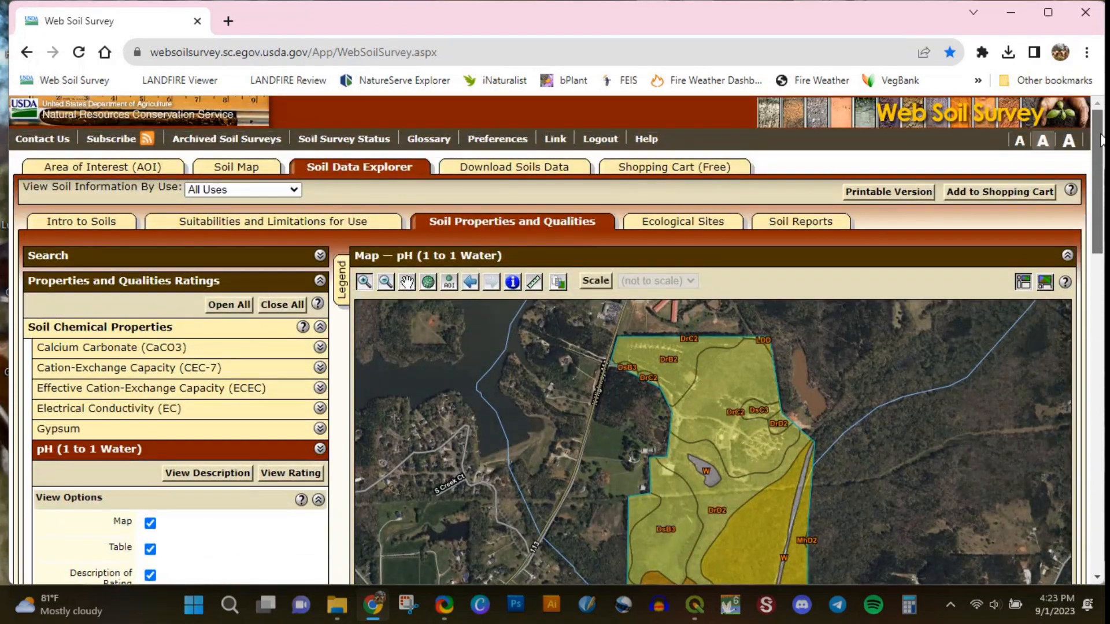
left_click(1028, 197)
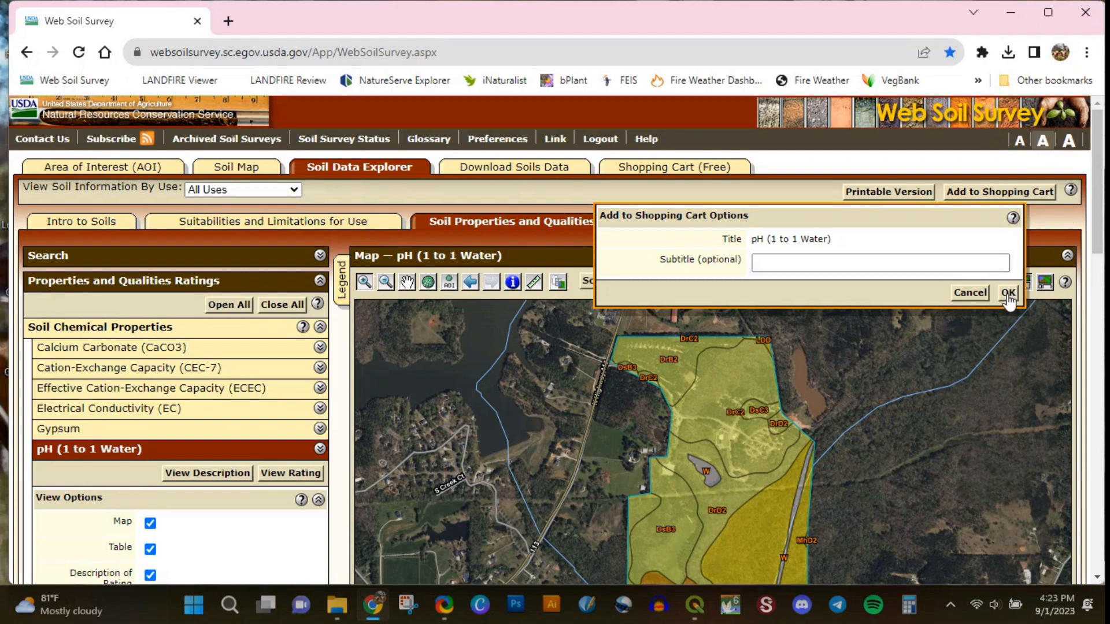
left_click(1008, 293)
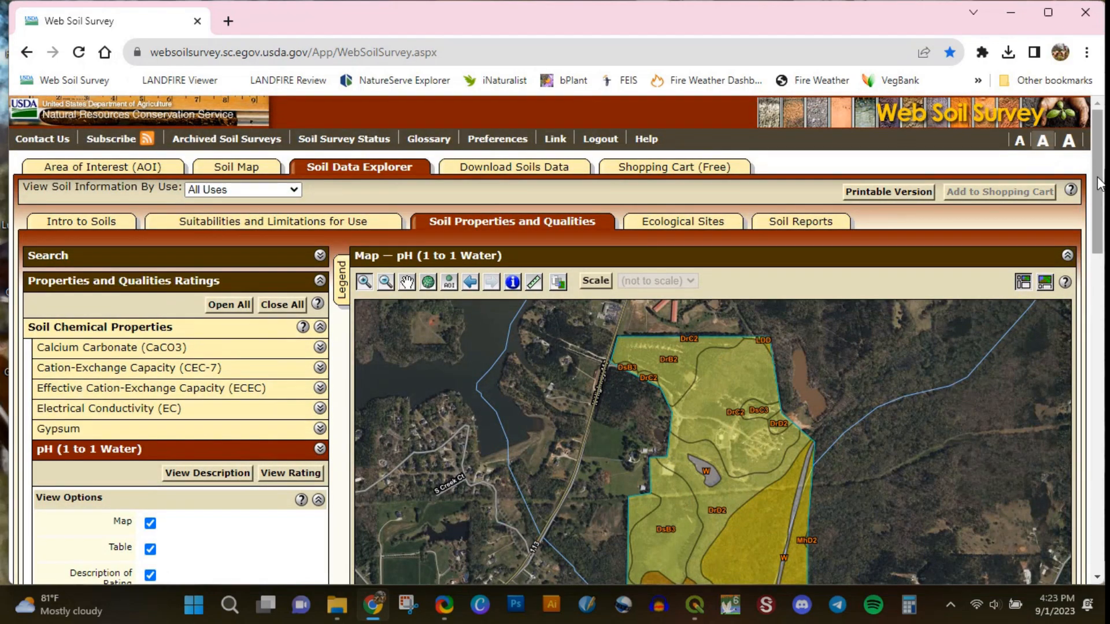
Step: Open the options of the Parent Material Name rating among the soil qualities and features
left_click_drag(1098, 184, 1085, 376)
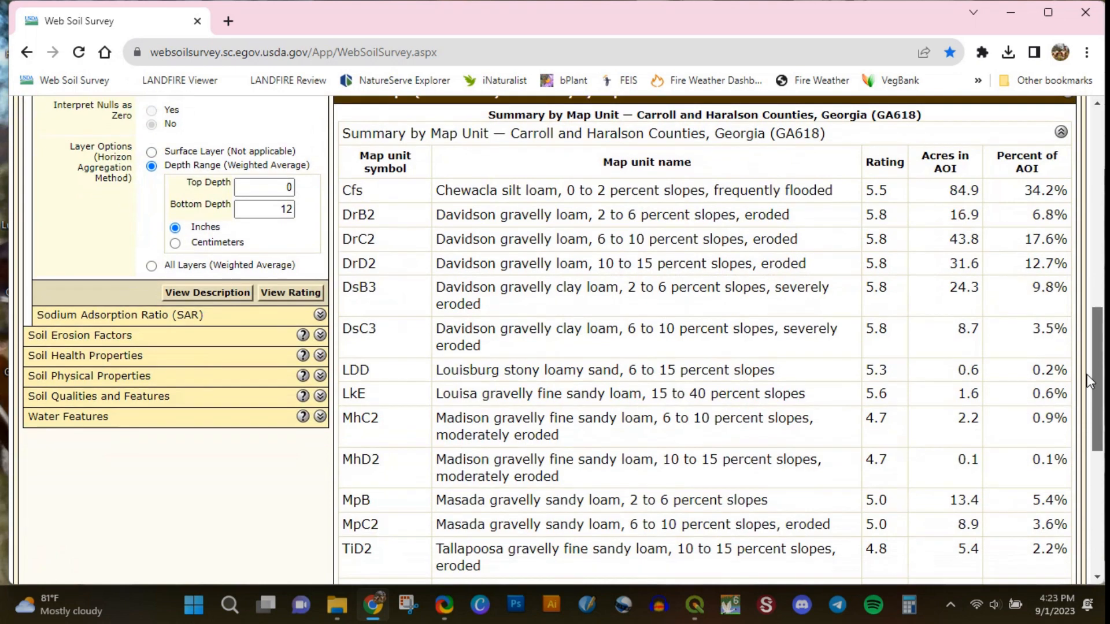
left_click(319, 398)
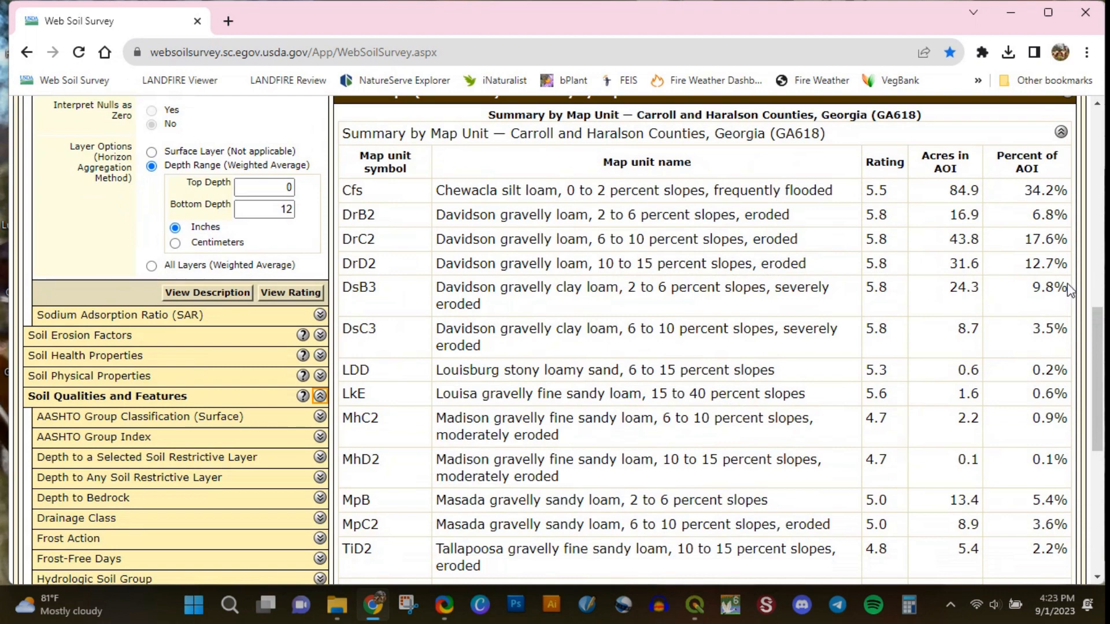
left_click_drag(1098, 337, 1100, 401)
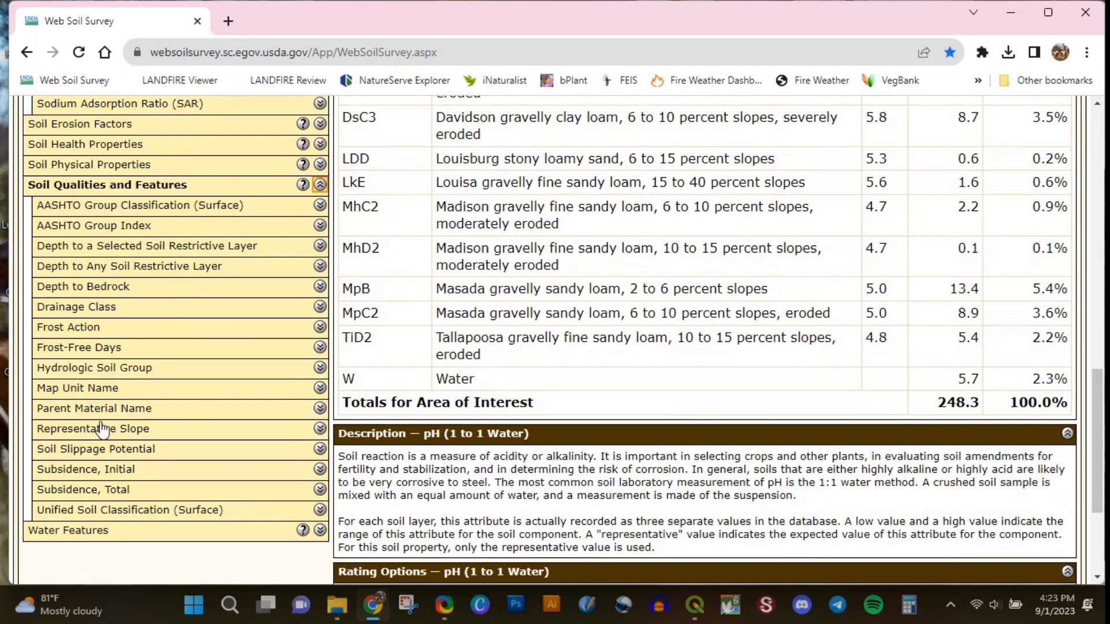
left_click(320, 409)
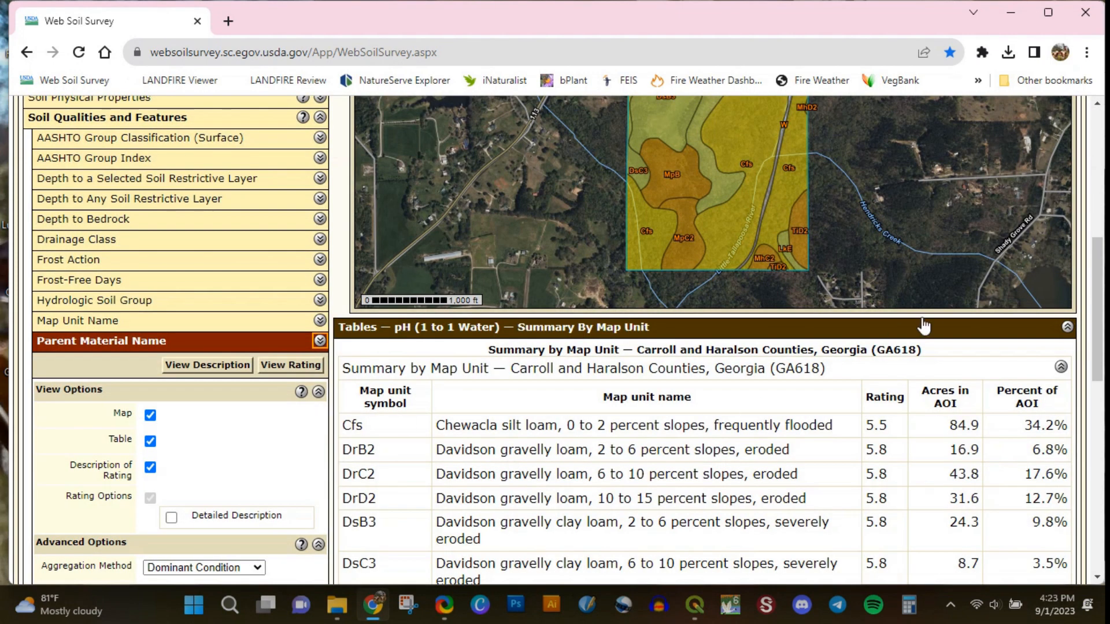
scroll(1096, 323, "down", 3)
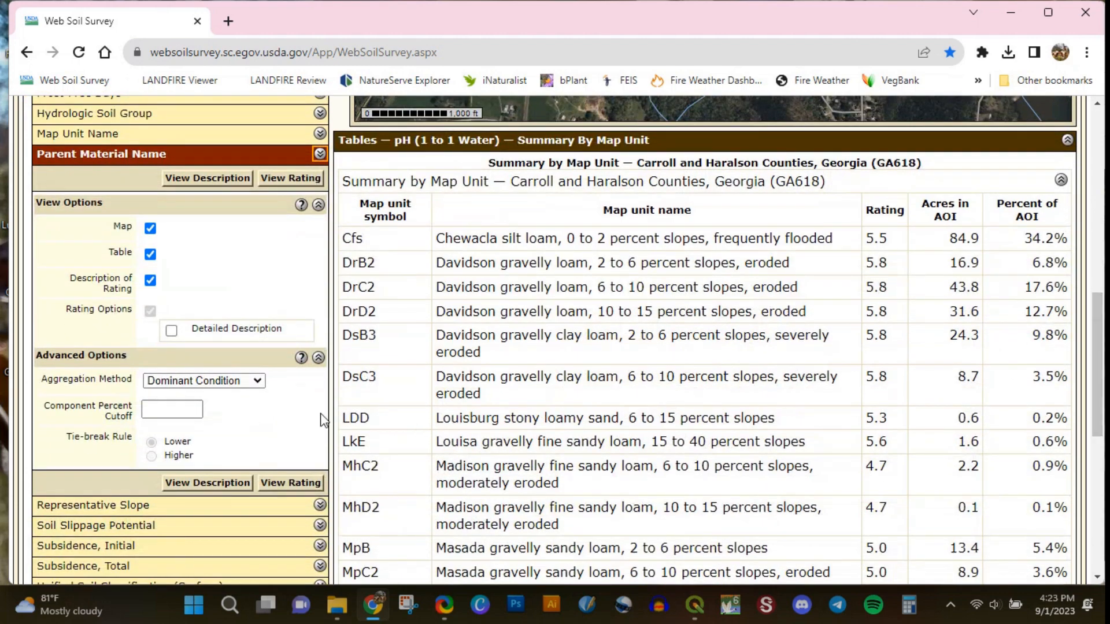
Step: Check the aggregation method choices, read the help on Aggregation Method and Dominant Condition, and close the help
left_click(238, 381)
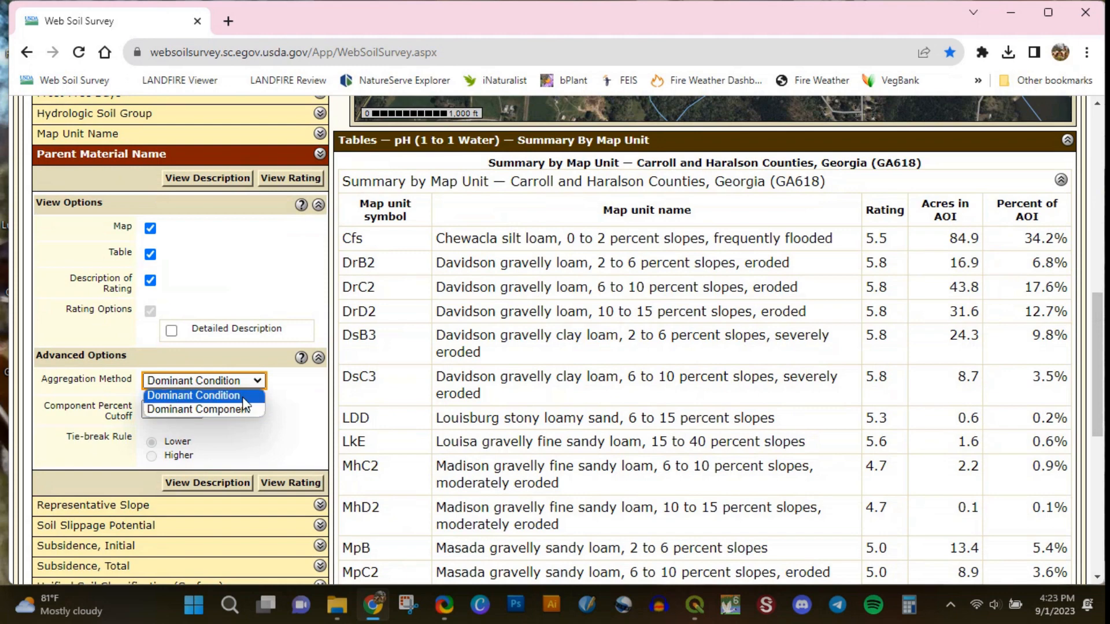
left_click(285, 393)
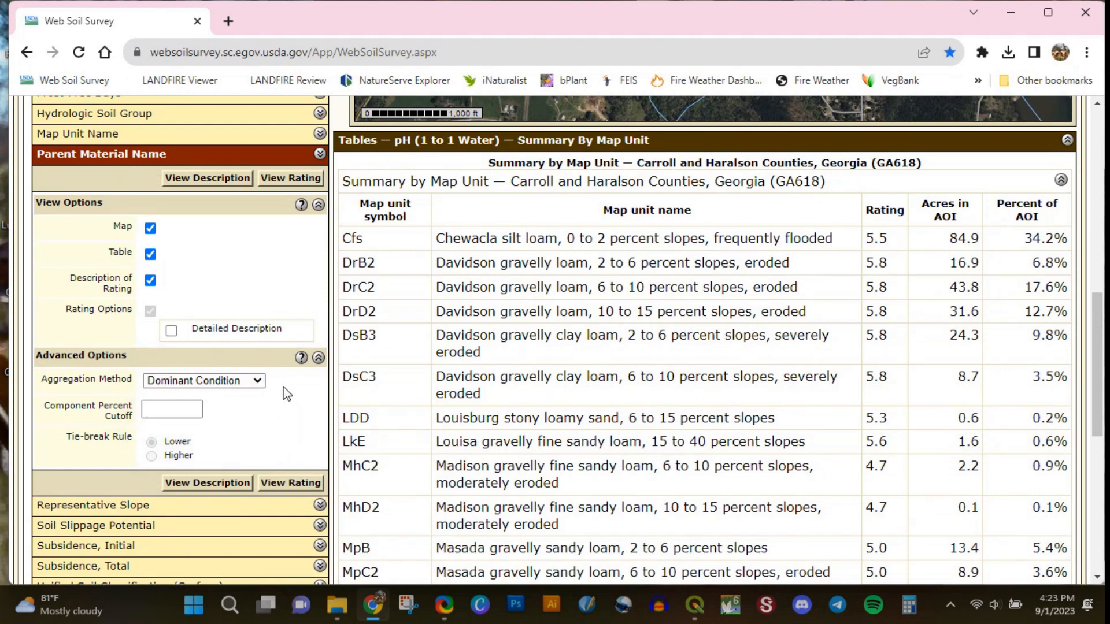
left_click(301, 358)
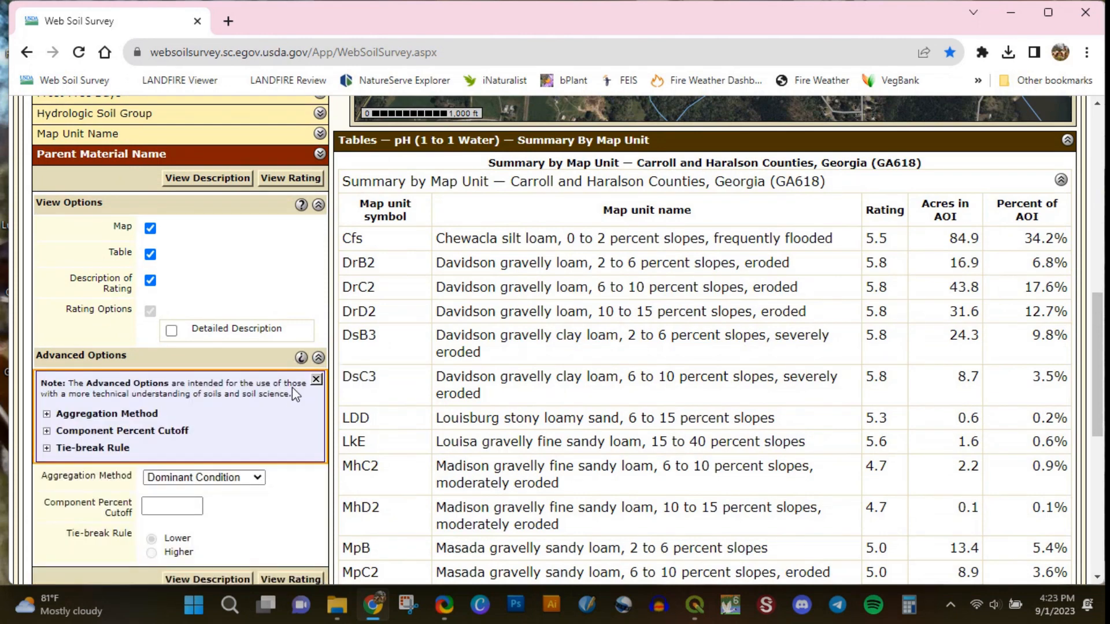
left_click(46, 414)
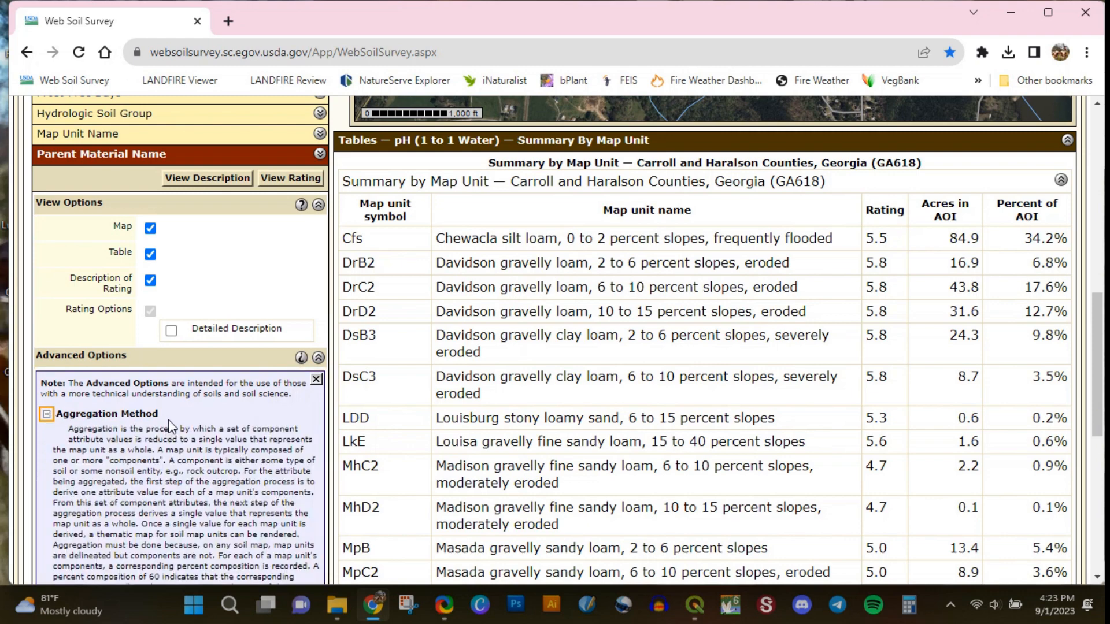
left_click_drag(1100, 365, 1101, 416)
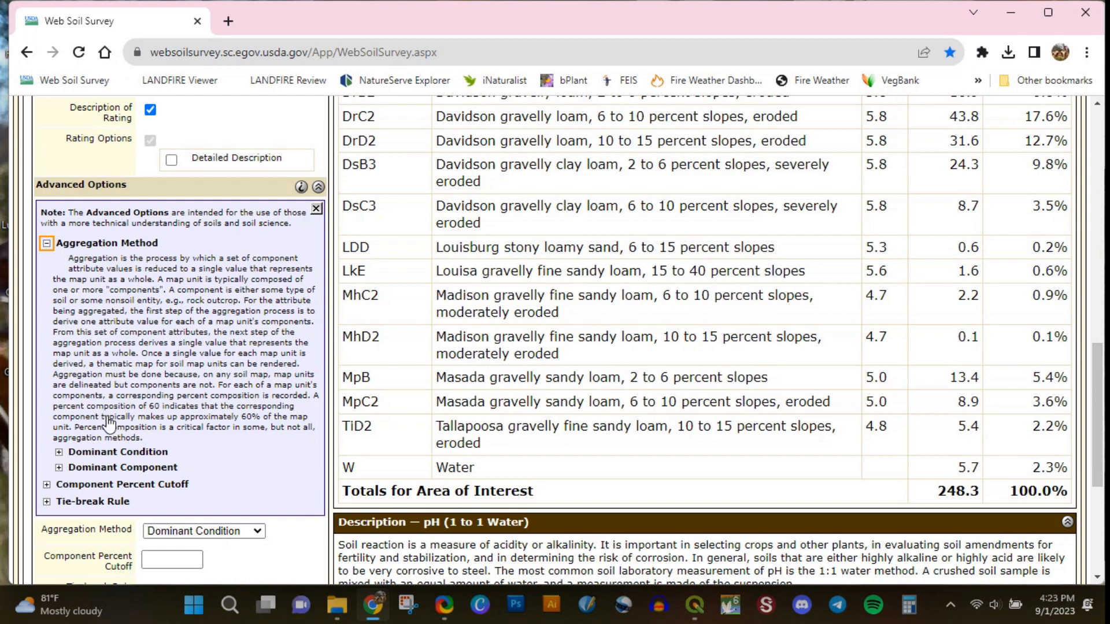
left_click(59, 452)
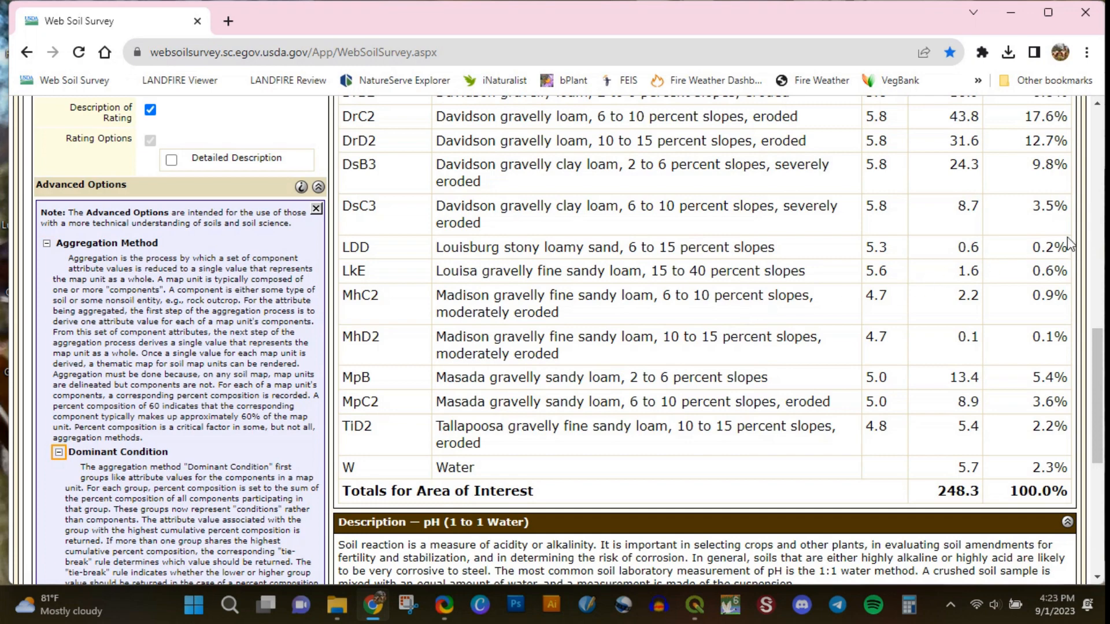
left_click(317, 209)
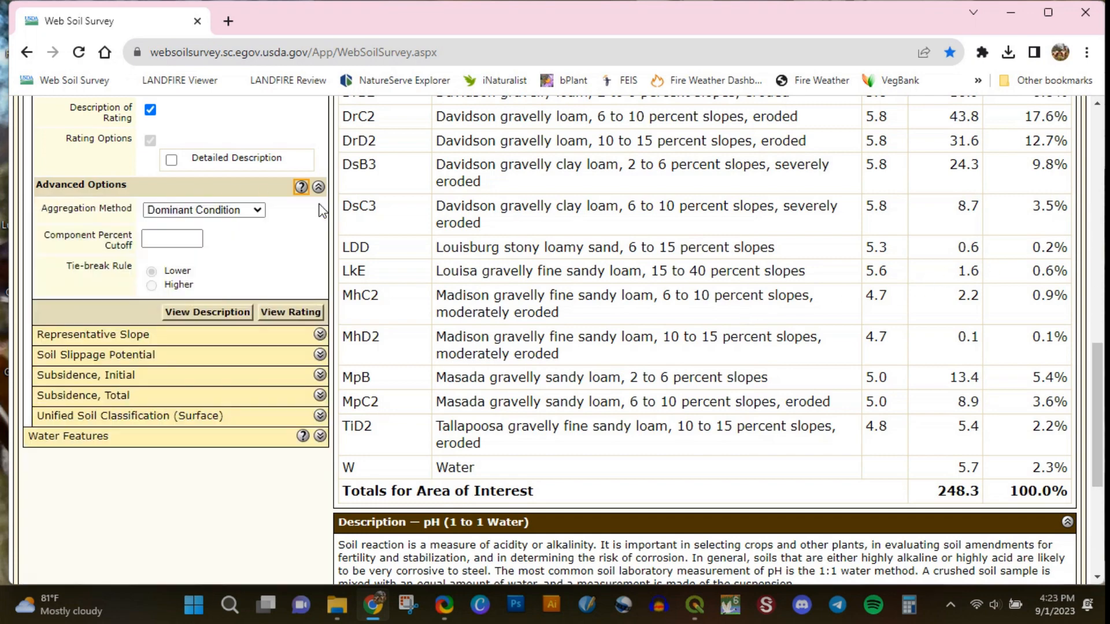
Step: Set the Parent Material Name aggregation method to Dominant Component and generate the rating
left_click(211, 217)
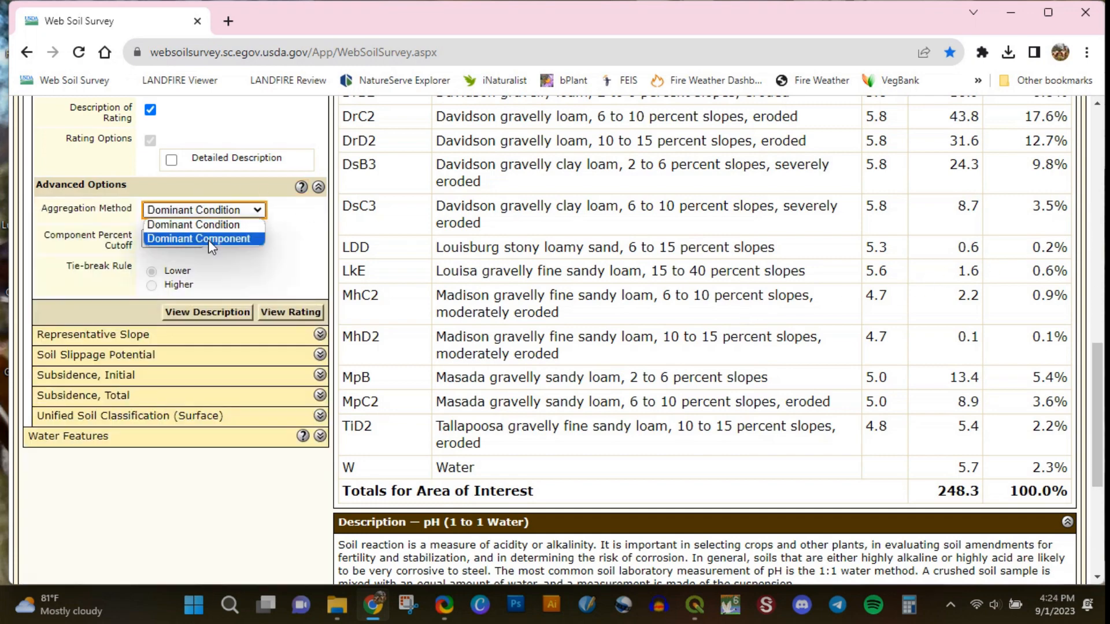
left_click(208, 241)
left_click(304, 313)
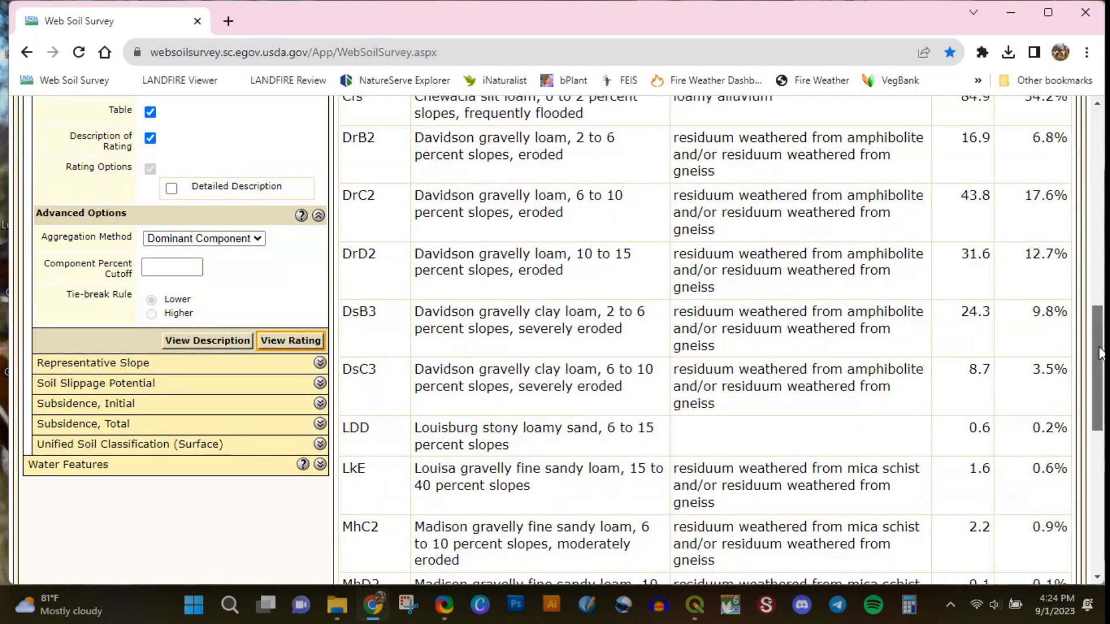
Step: Add the Parent Material Name rating to the shopping cart without a subtitle
left_click_drag(1097, 353, 1029, 137)
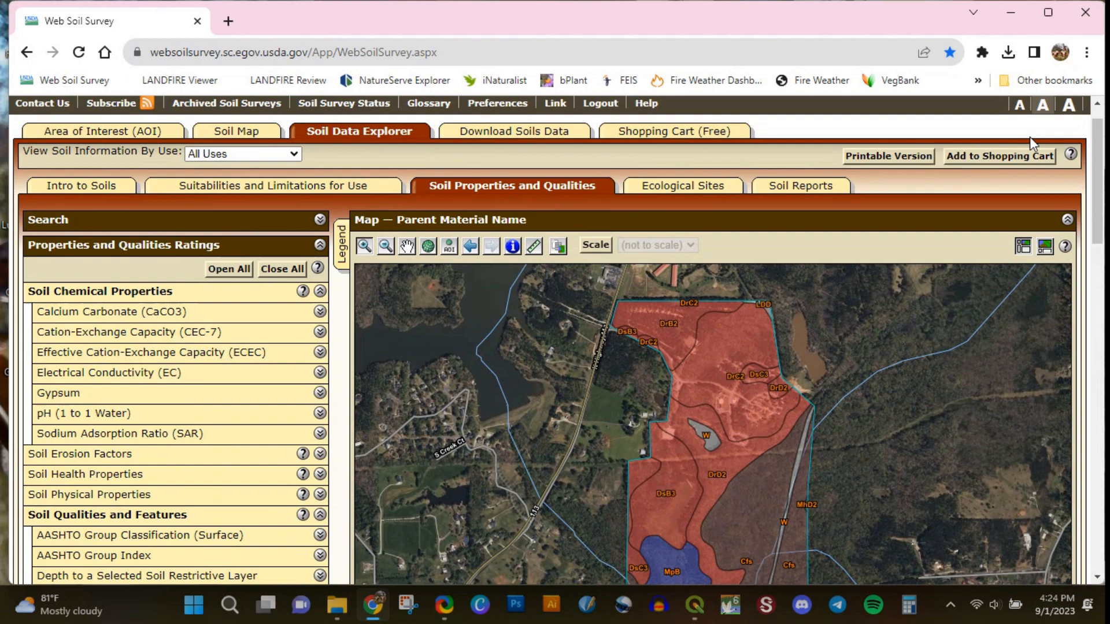
left_click(992, 157)
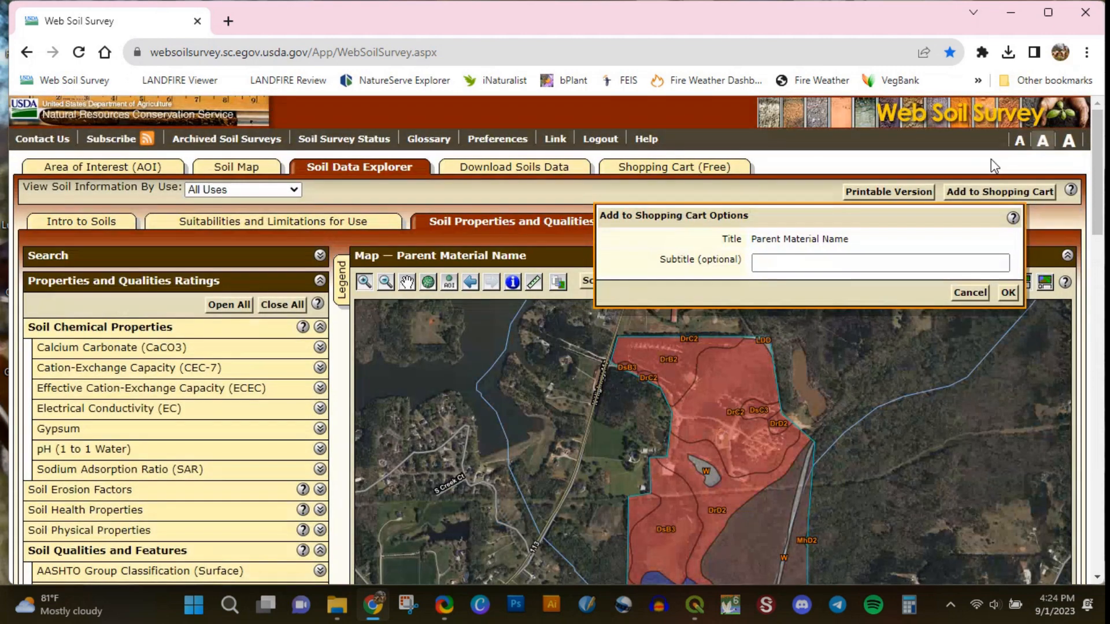
left_click(1010, 292)
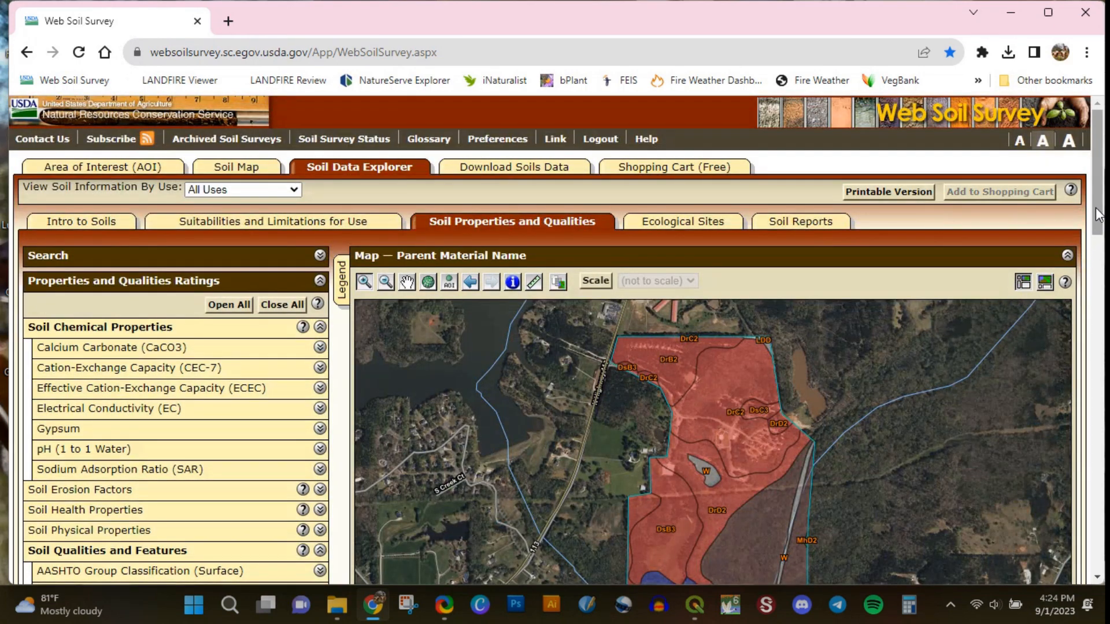
Step: Generate the All Ecological Sites information with the dominant site map and component table, and review the results
left_click(704, 224)
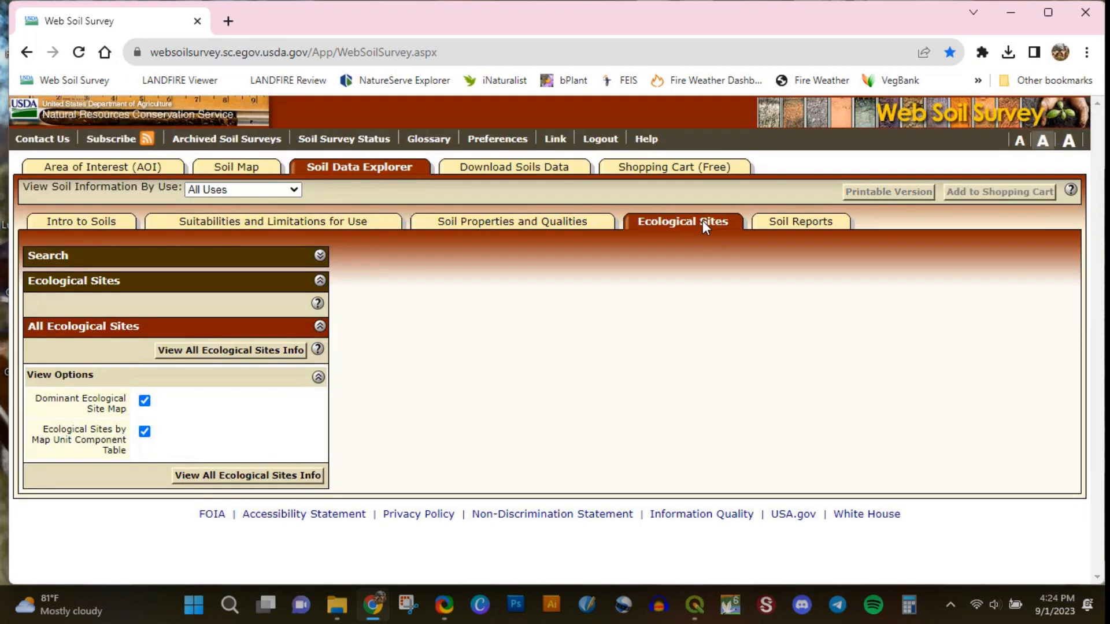
left_click(230, 350)
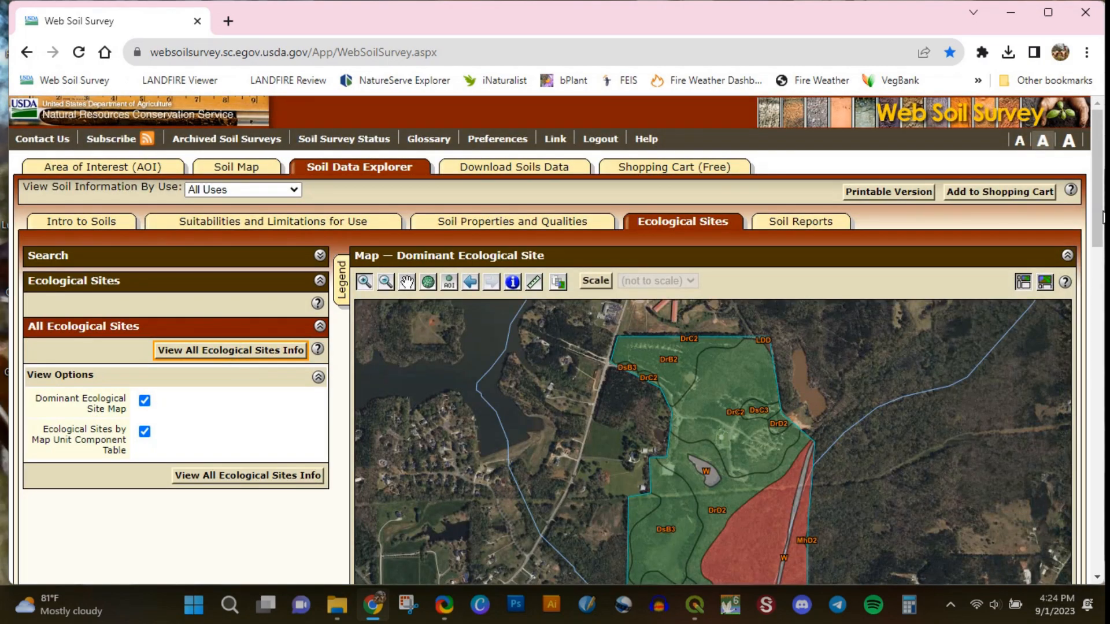
scroll(1097, 240, "down", 2)
scroll(1097, 240, "down", 8)
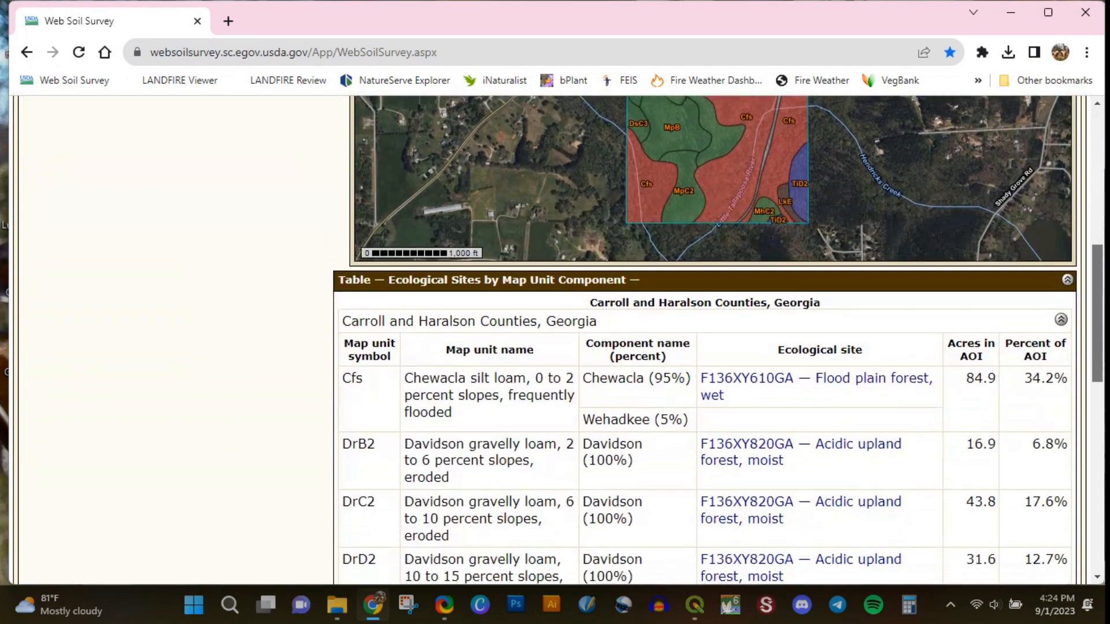
scroll(1097, 240, "down", 5)
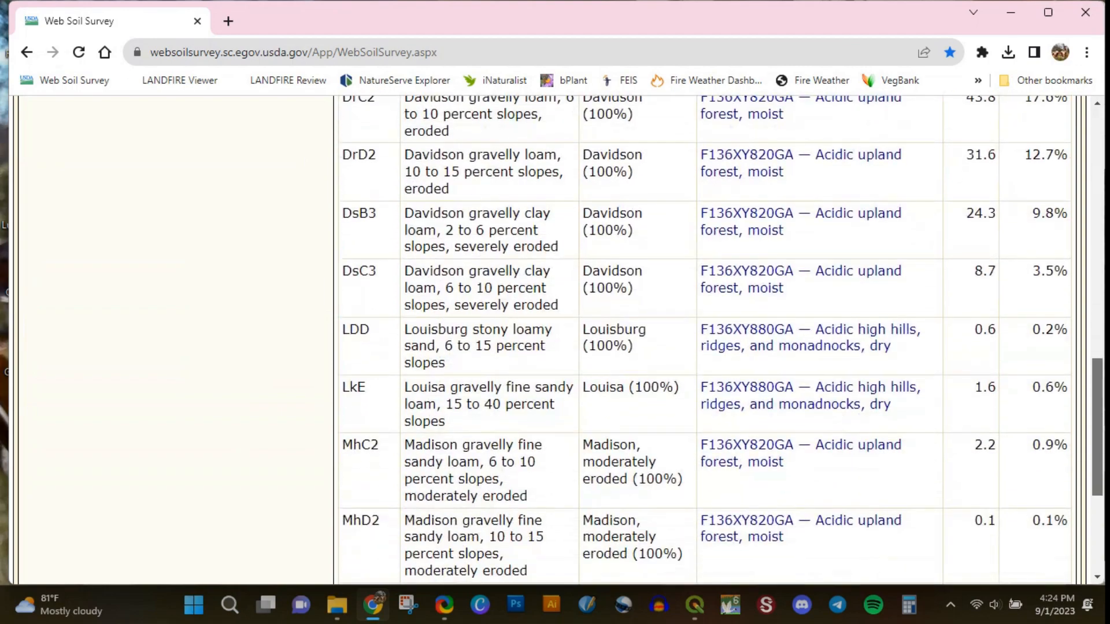
Step: Add the All Ecological Sites results to the shopping cart without a subtitle
scroll(1101, 207, "up", 15)
left_click(997, 196)
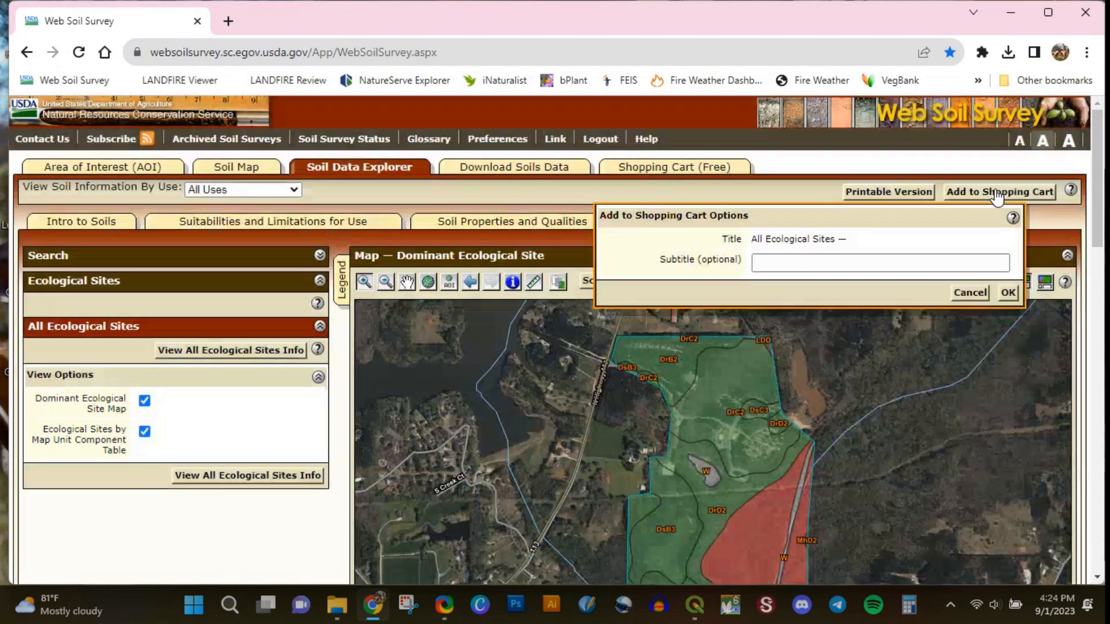
left_click(1008, 292)
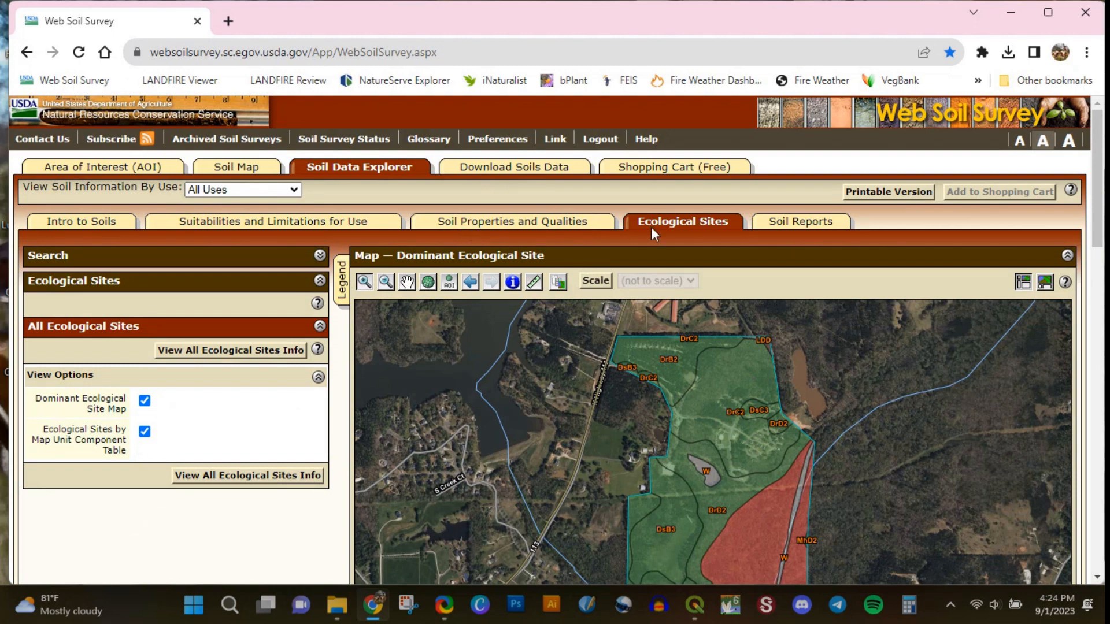
Step: Look over the report categories available in Soil Reports for the AOI
left_click(786, 221)
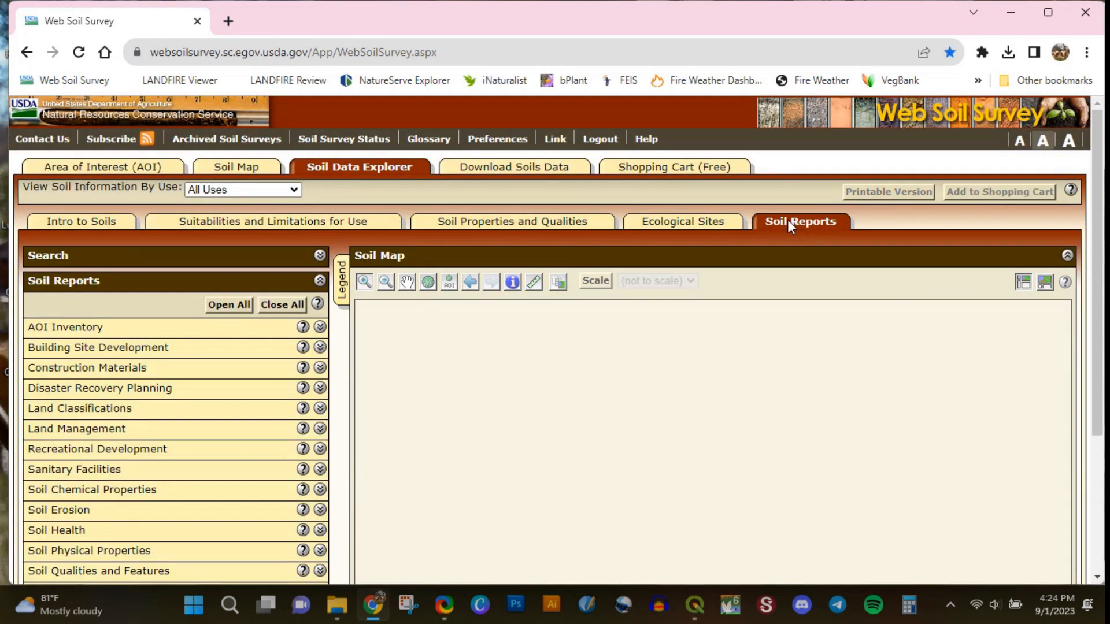
scroll(1096, 257, "down", 1)
scroll(1096, 257, "down", 2)
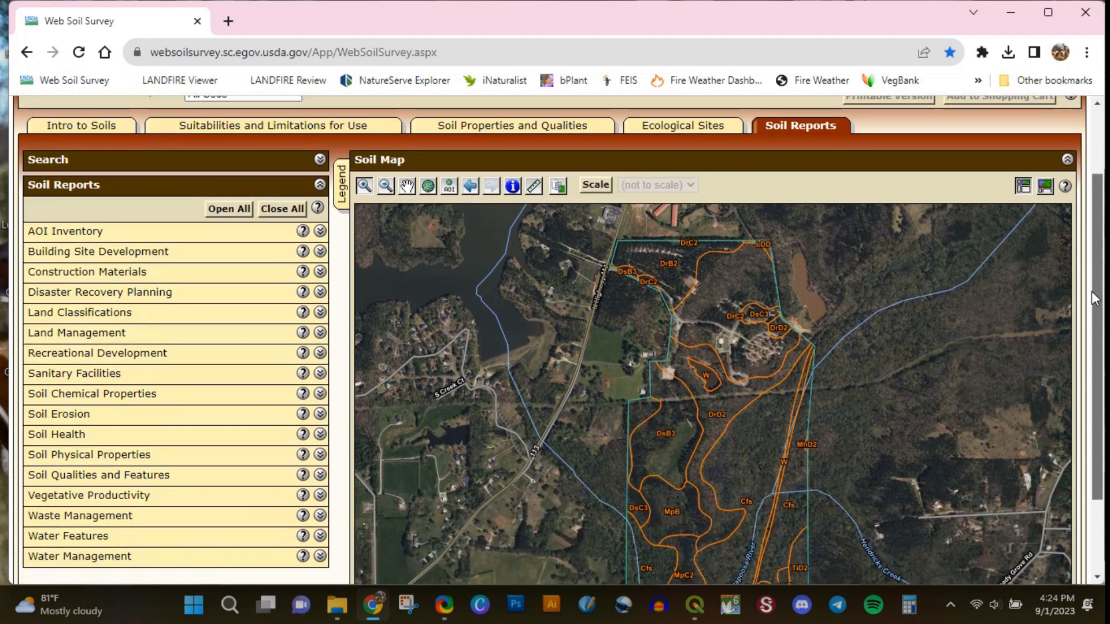
scroll(1098, 266, "up", 1)
left_click_drag(1098, 266, 1101, 229)
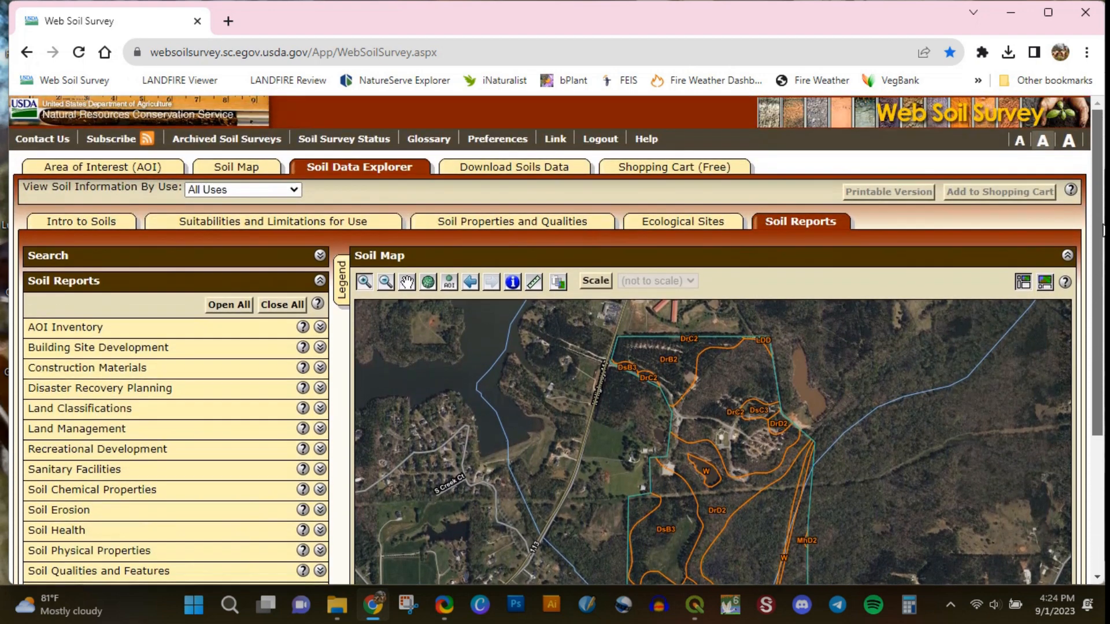
Step: Create a download link for the AOI's SSURGO soils data and download wss_aoi_2023-09-01_15-24-44.zip
left_click(520, 169)
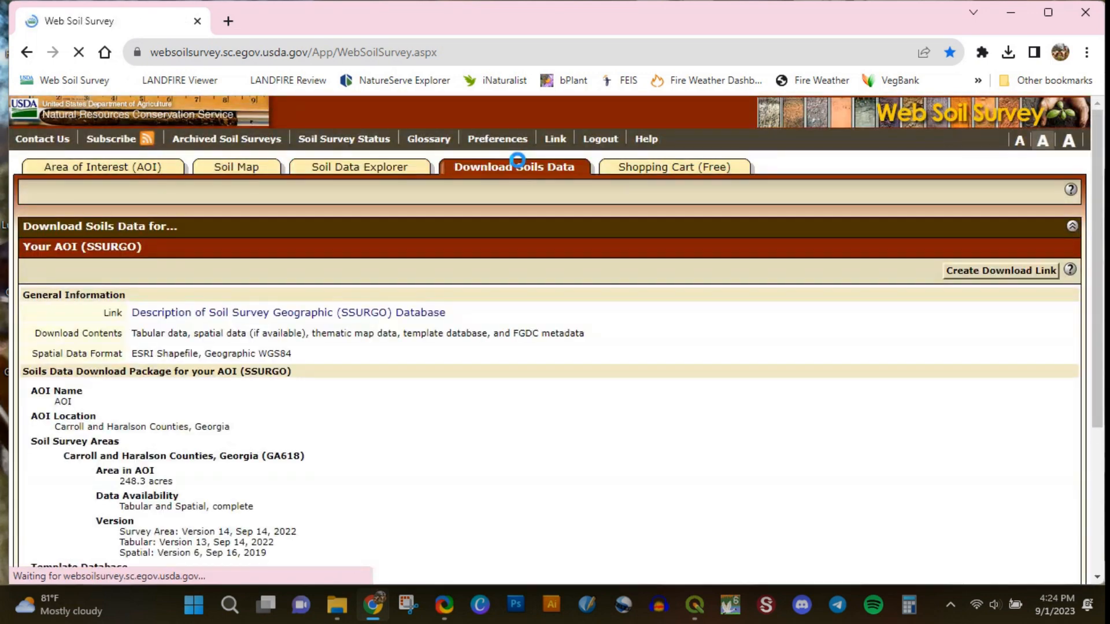
scroll(1087, 347, "down", 4)
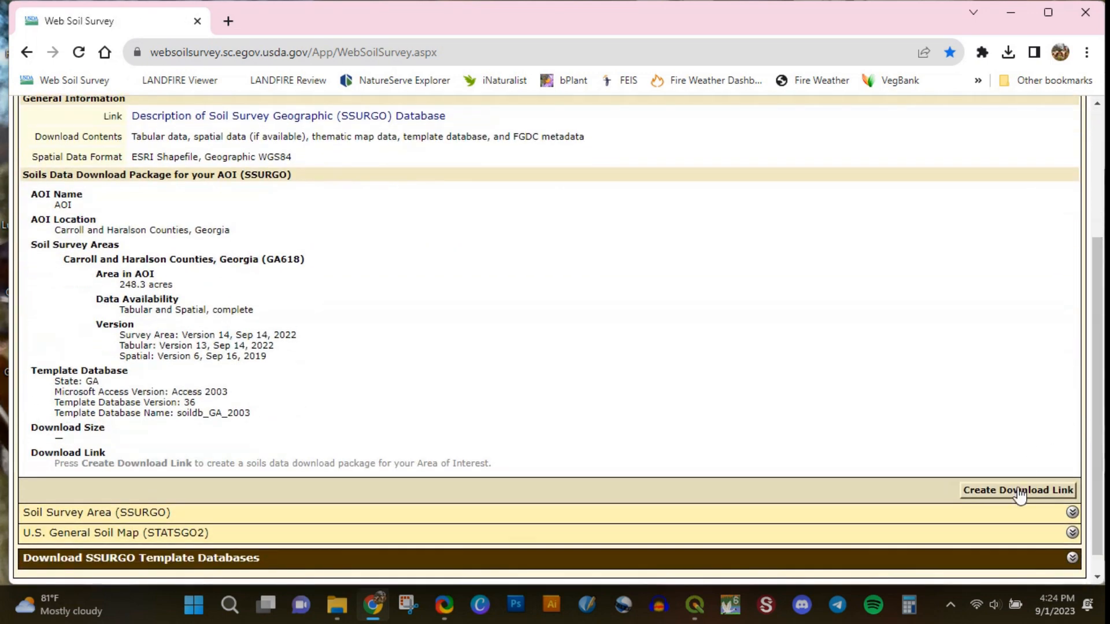
left_click(1019, 492)
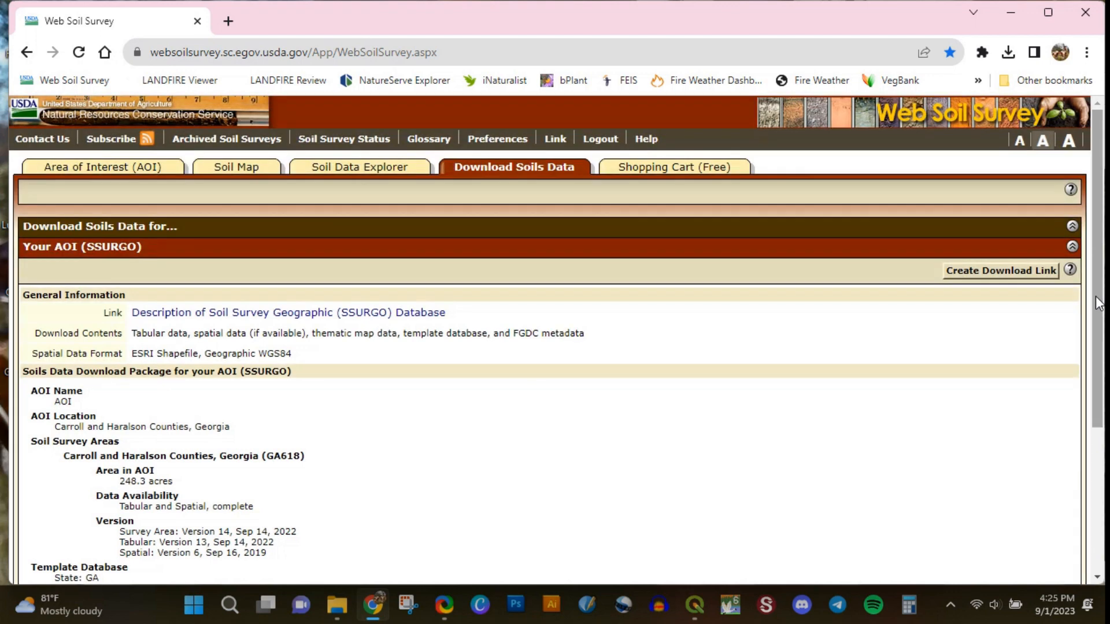
scroll(488, 434, "down", 4)
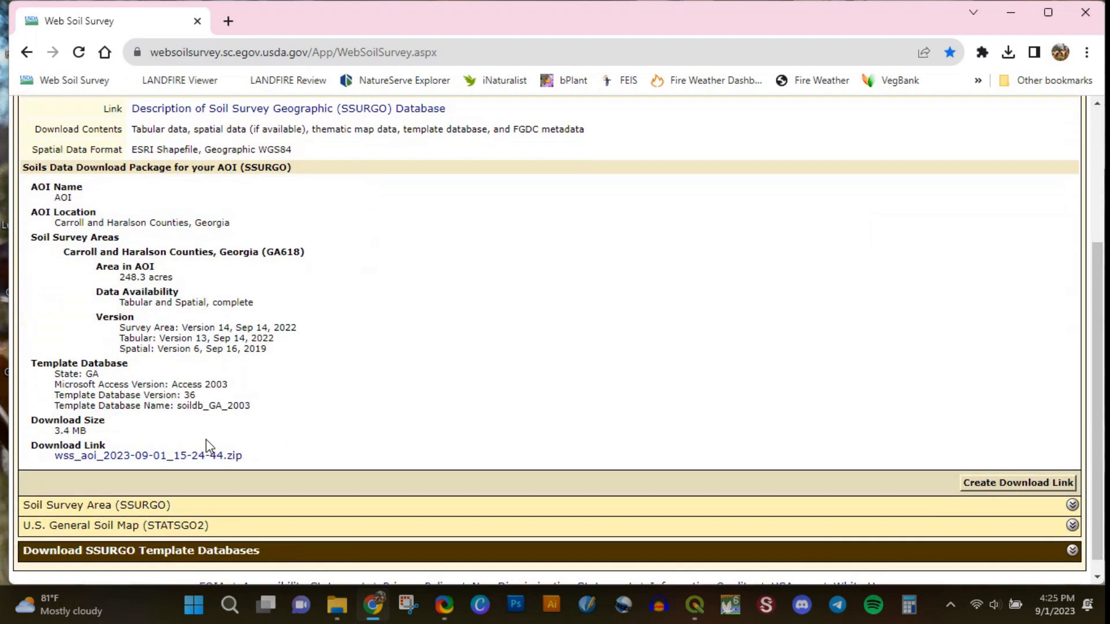
left_click(208, 455)
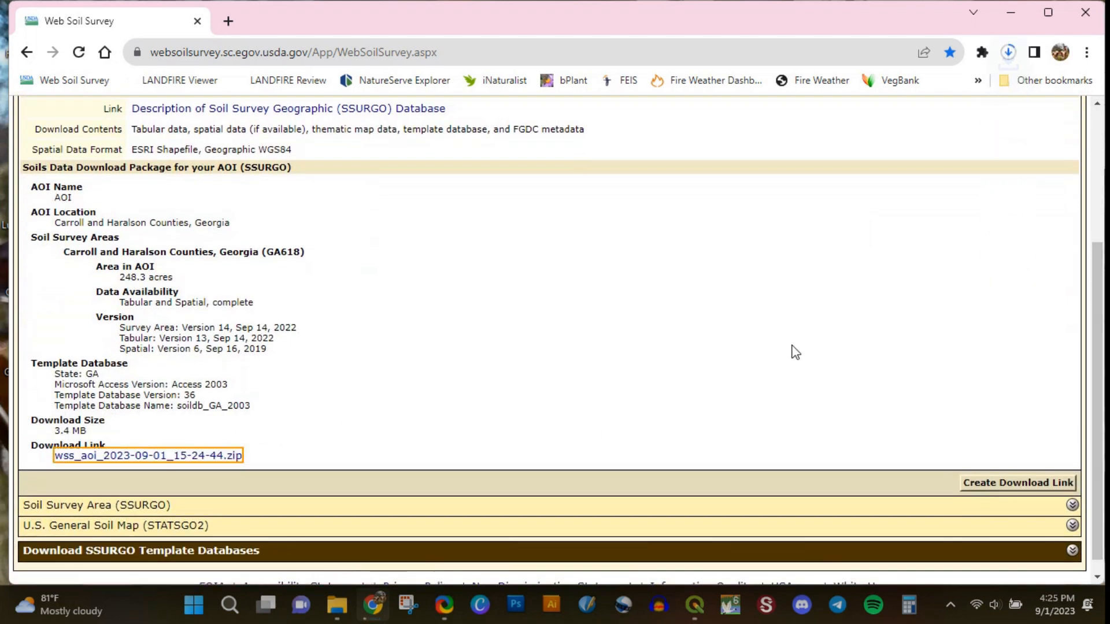
Step: Open the shopping cart, collapse the report properties, and review the report's table of contents
scroll(714, 175, "up", 4)
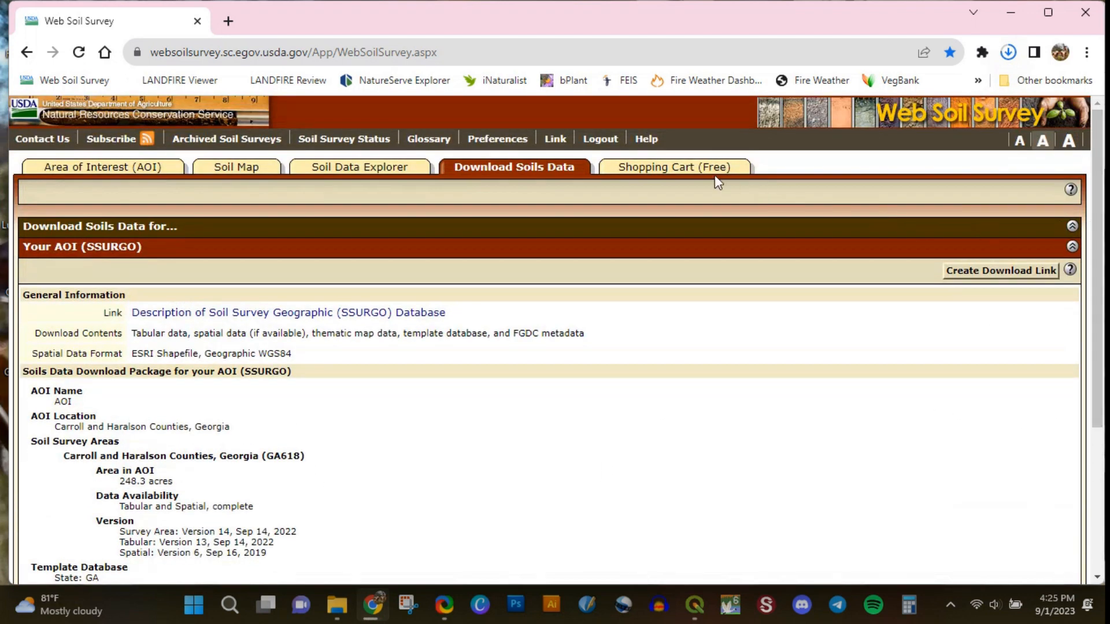
left_click(682, 171)
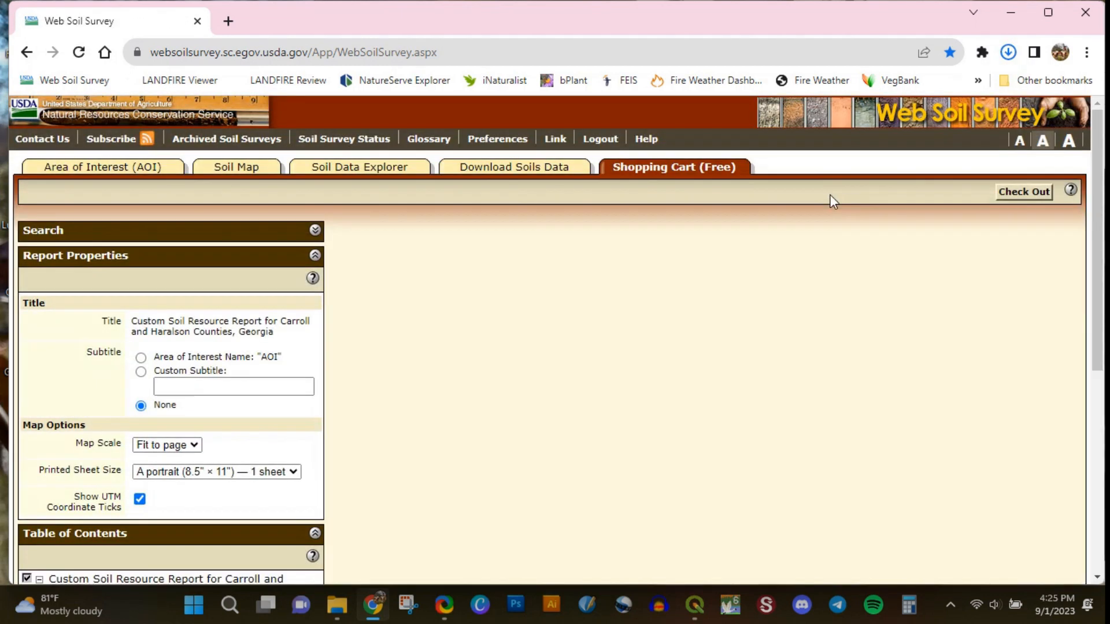
left_click(314, 257)
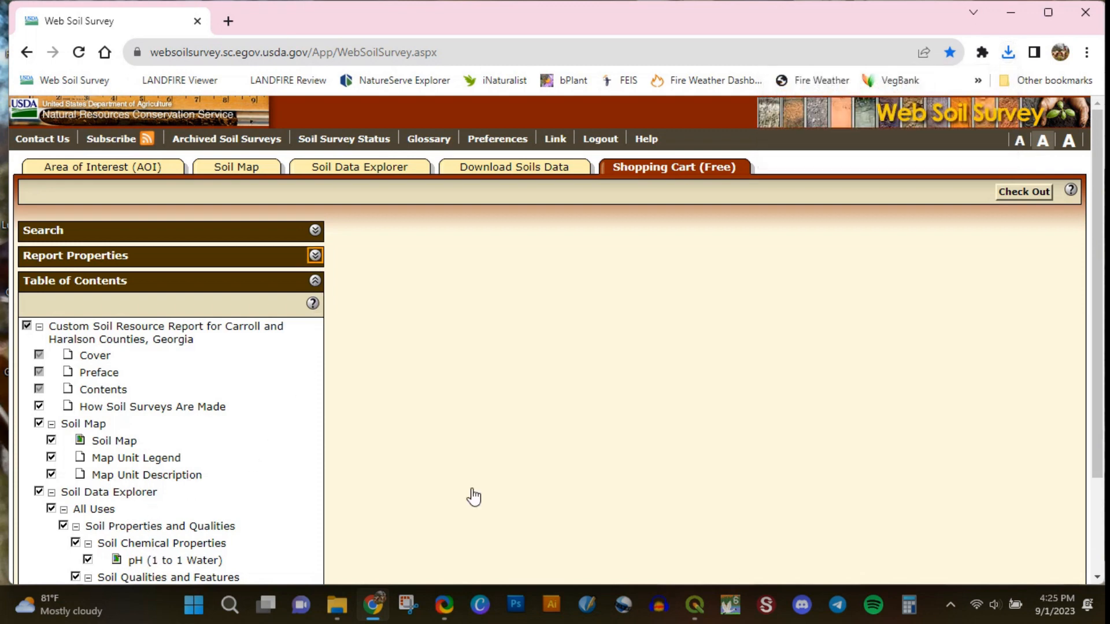
left_click_drag(1096, 271, 1102, 386)
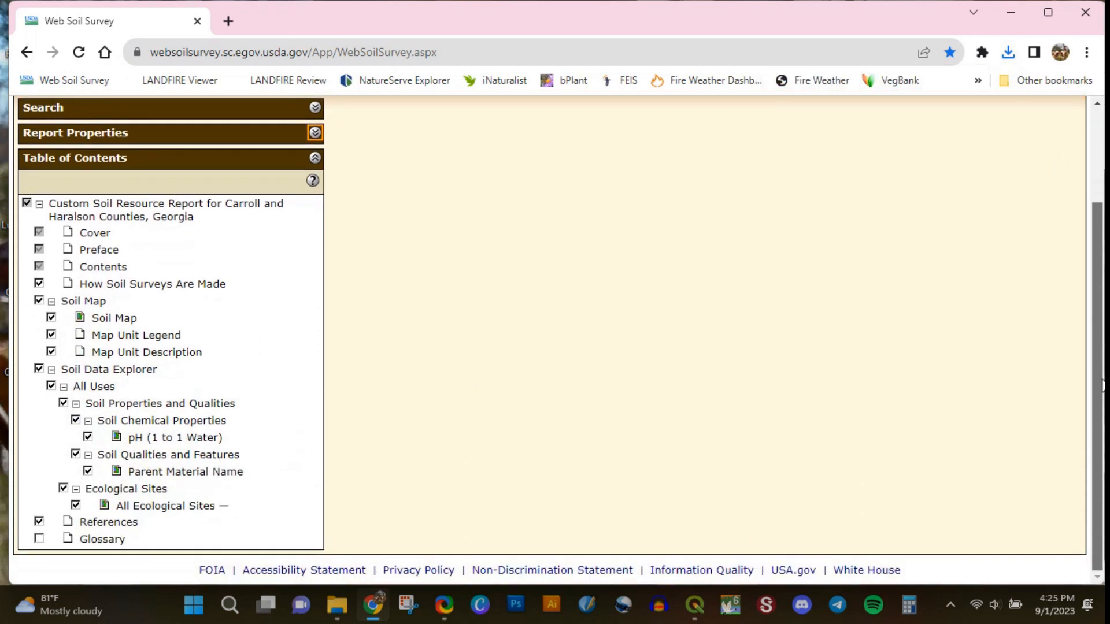
scroll(1102, 385, "up", 2)
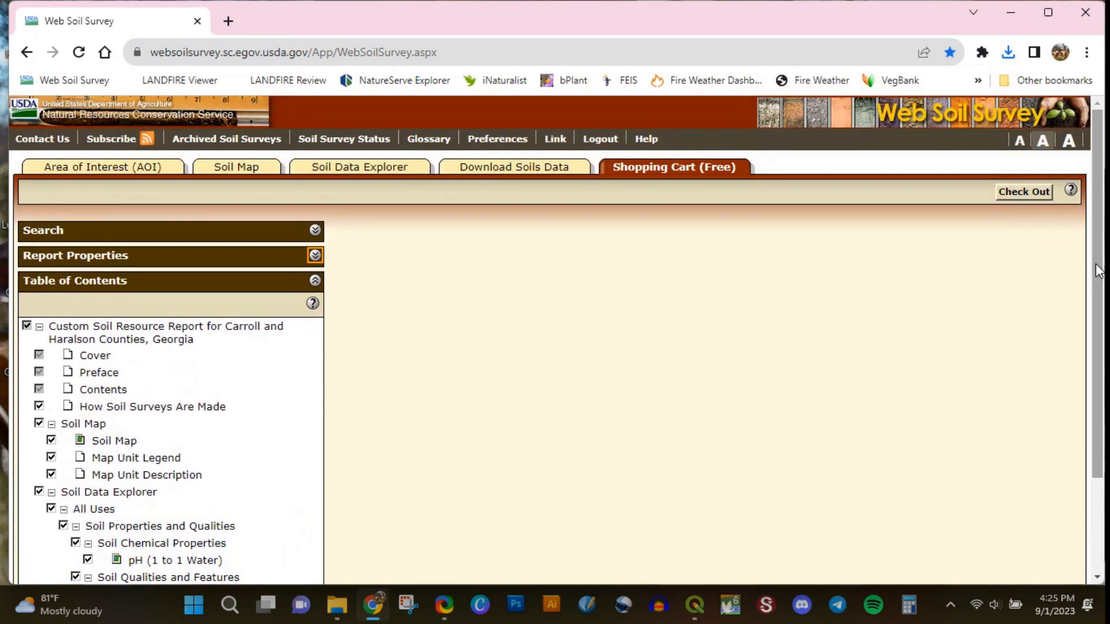
Step: Check out the custom soil resource report with the Get now delivery method and look through the PDF
left_click(1018, 196)
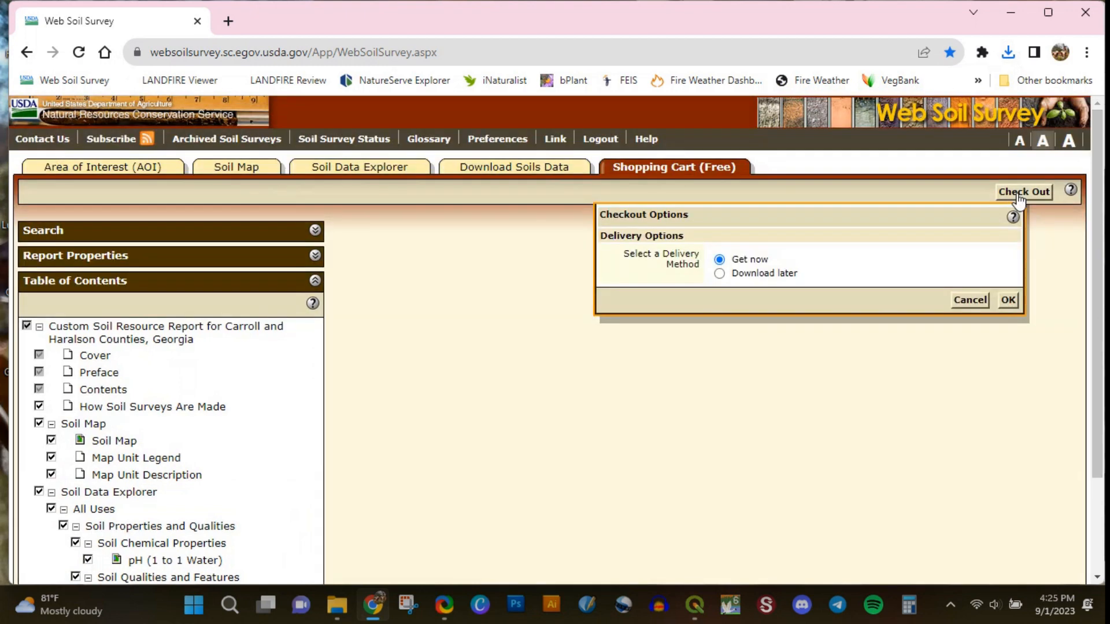
left_click(1008, 300)
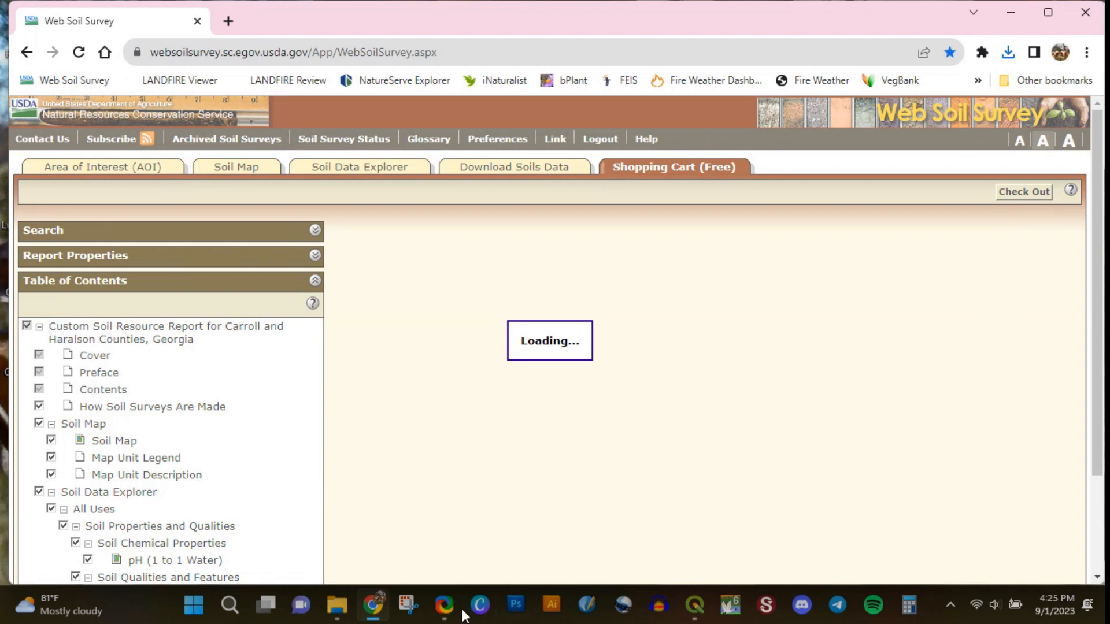
mouse_move(345, 614)
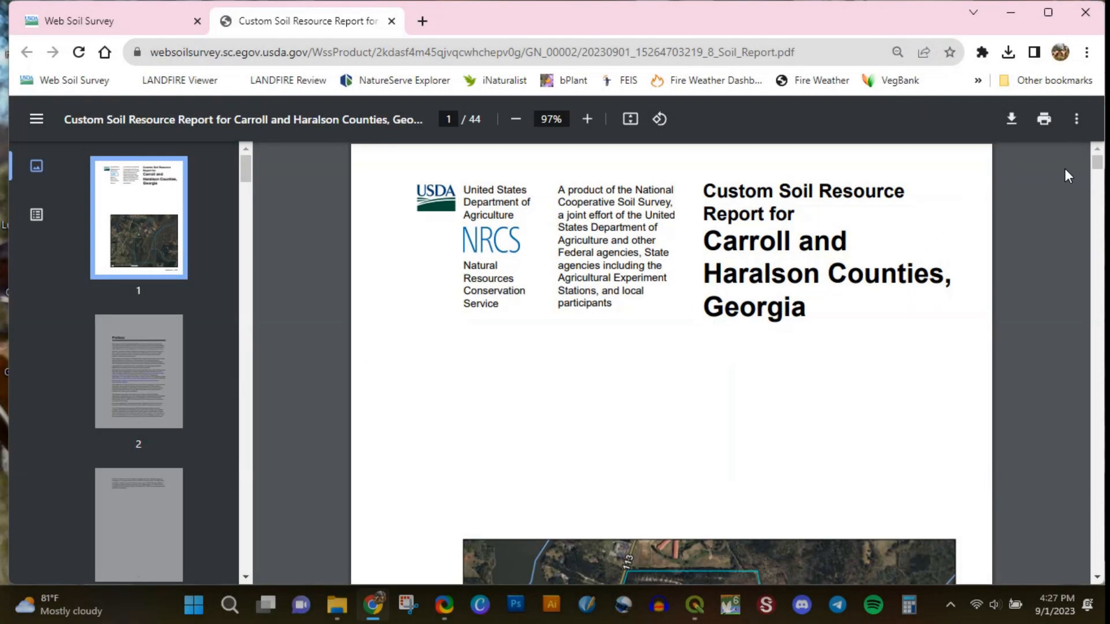
left_click_drag(1098, 166, 1096, 379)
Step: Switch to QGIS and save the Little Tallapoosa Park project
left_click(694, 604)
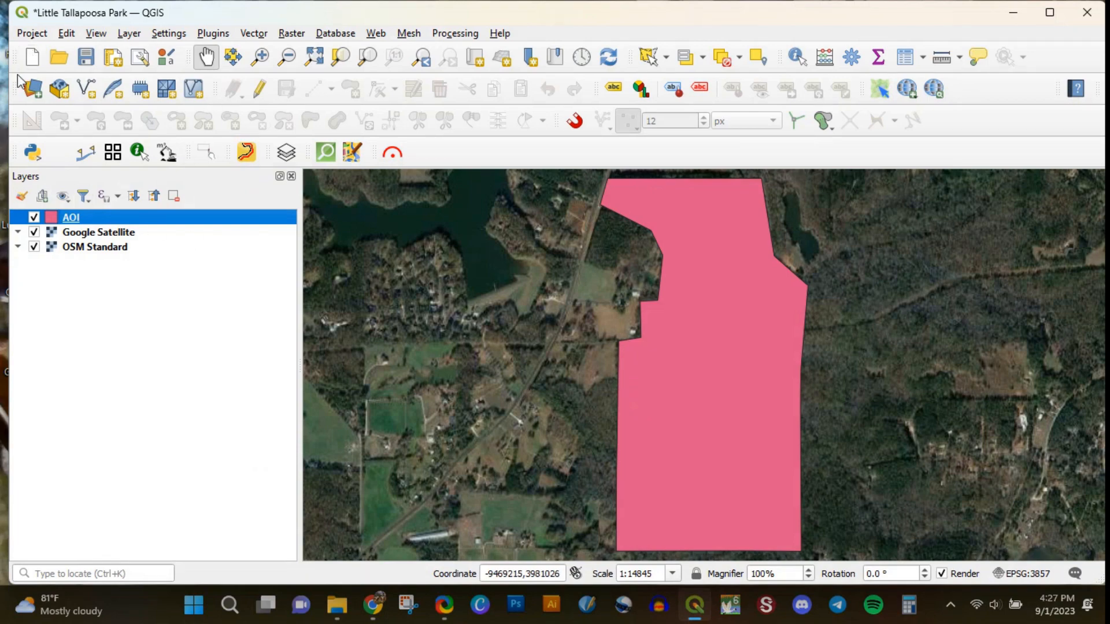
left_click(86, 57)
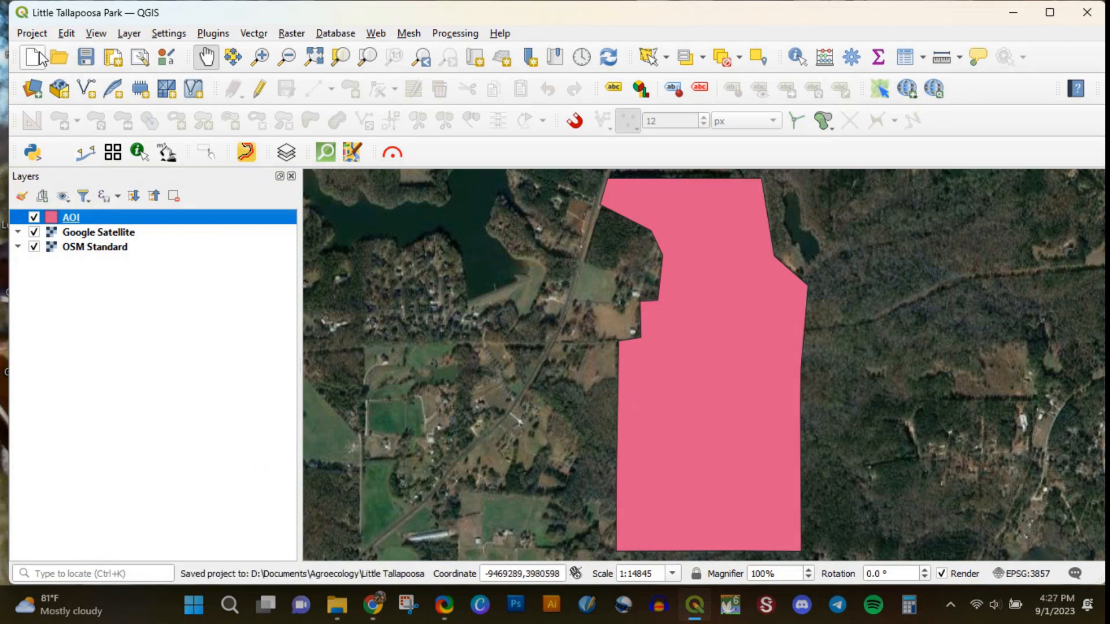
Step: Choose soilmu_a_aoi.shp from the spatial folder of wss_aoi_2023-09-01_15-24-44 in the Little Tallapoosa Park folder as the vector dataset to add
left_click(27, 93)
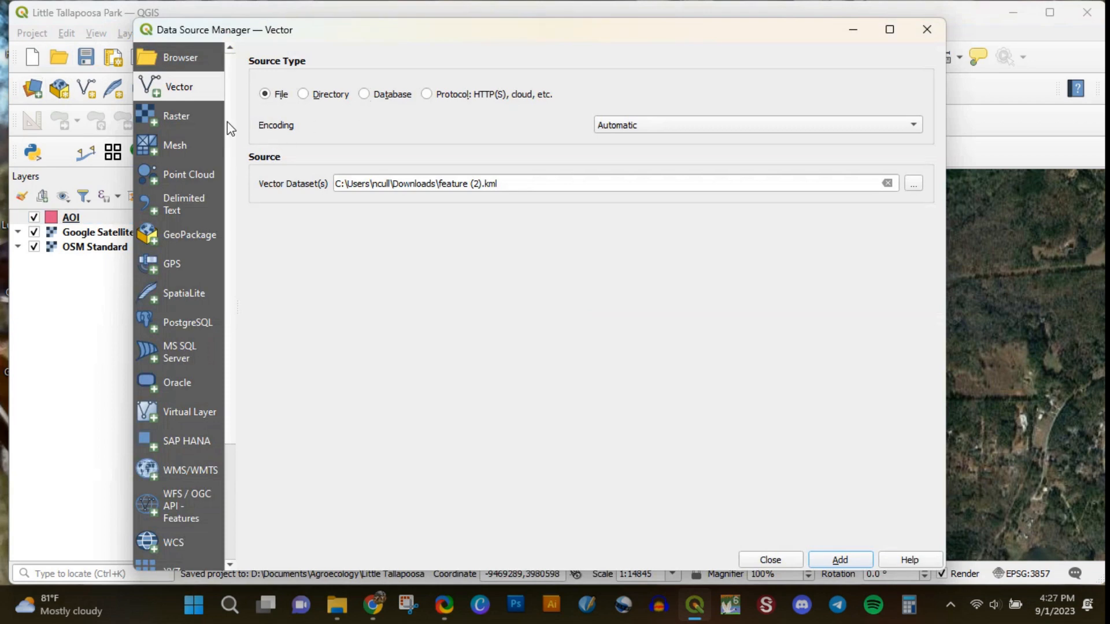
left_click(913, 183)
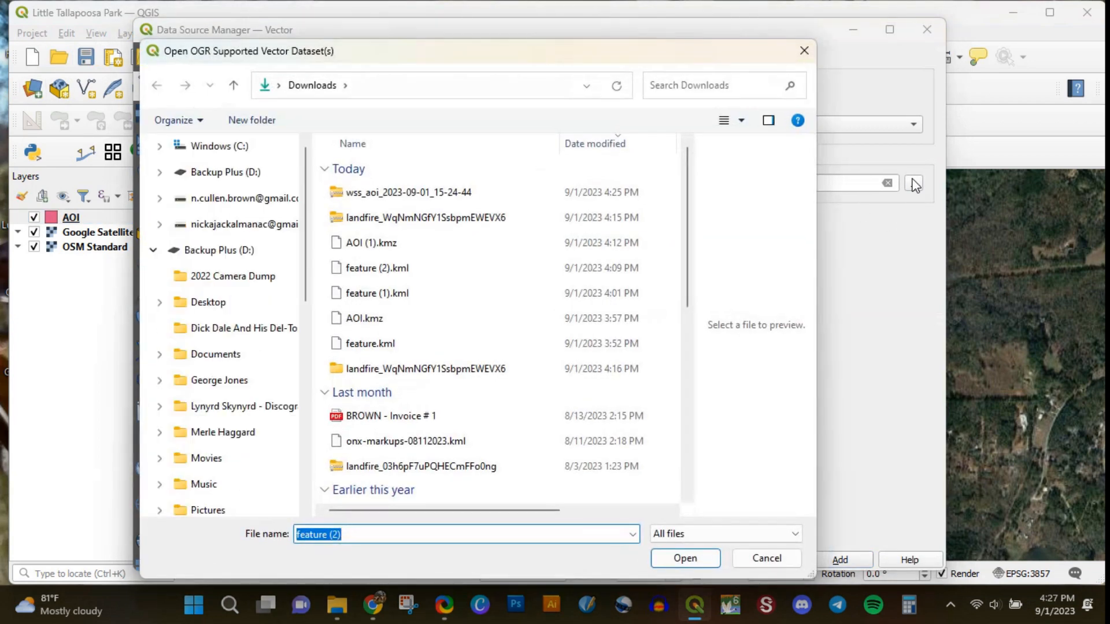
left_click(767, 559)
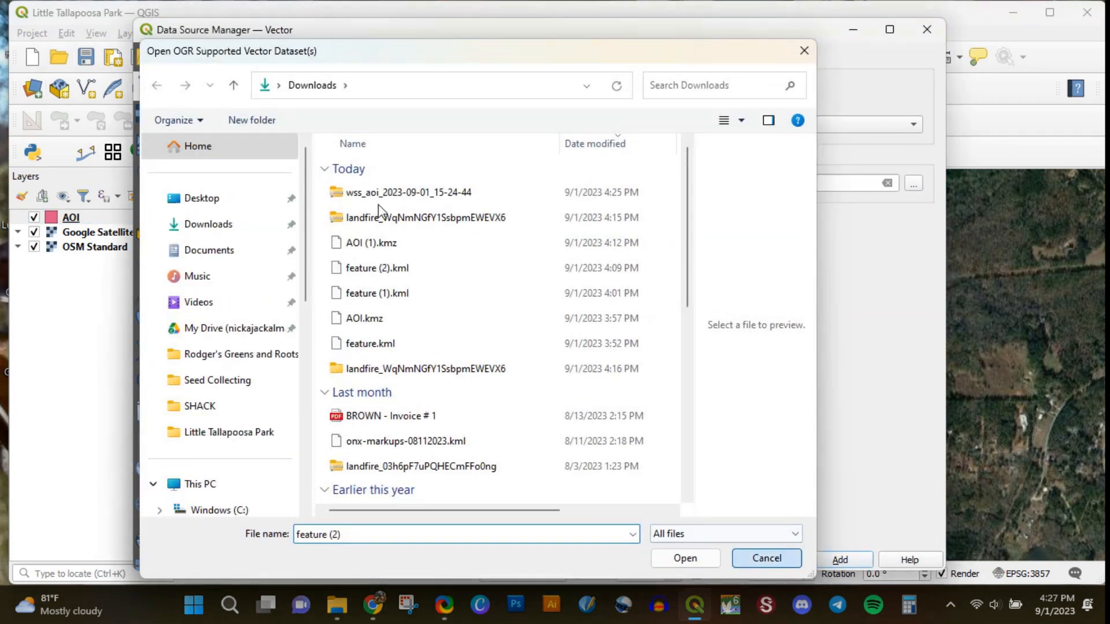
left_click(915, 189)
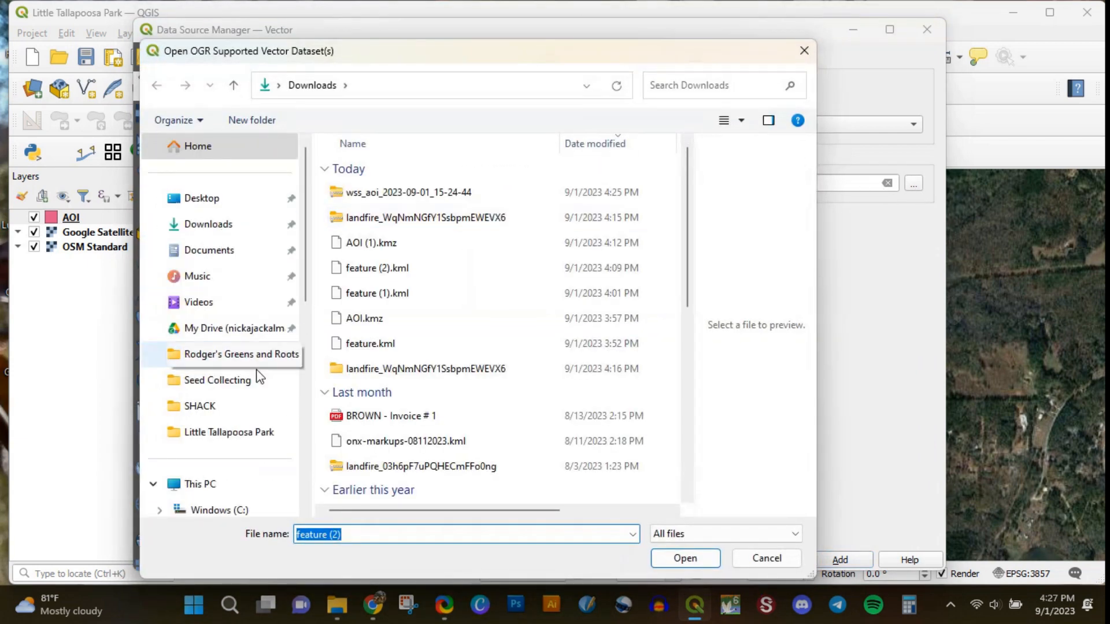
left_click(238, 434)
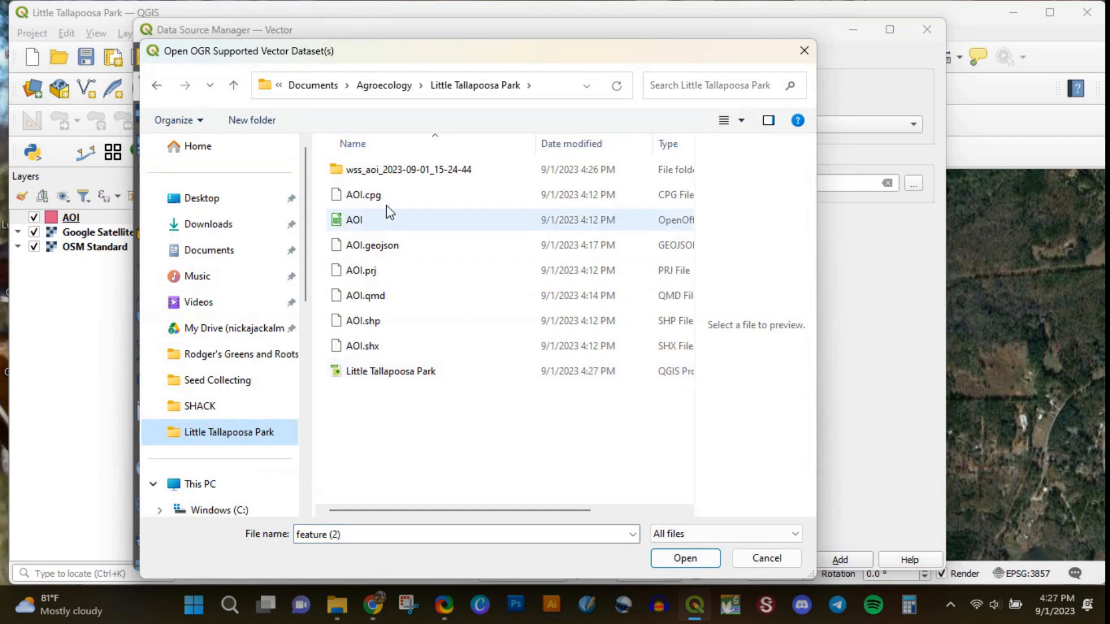
left_click(392, 175)
double_click(393, 174)
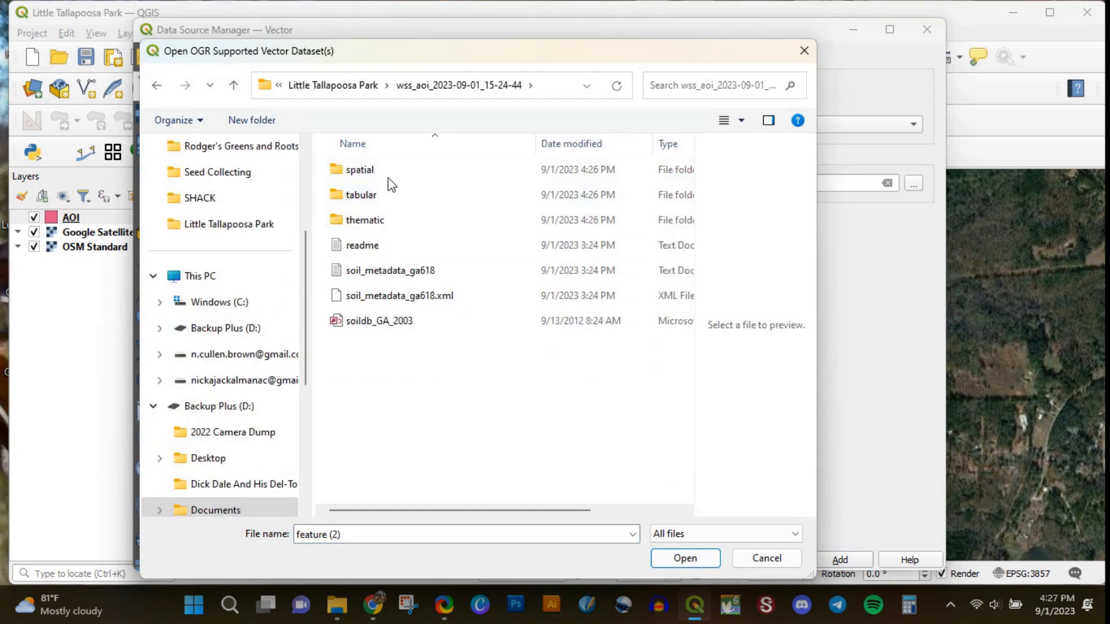
double_click(361, 170)
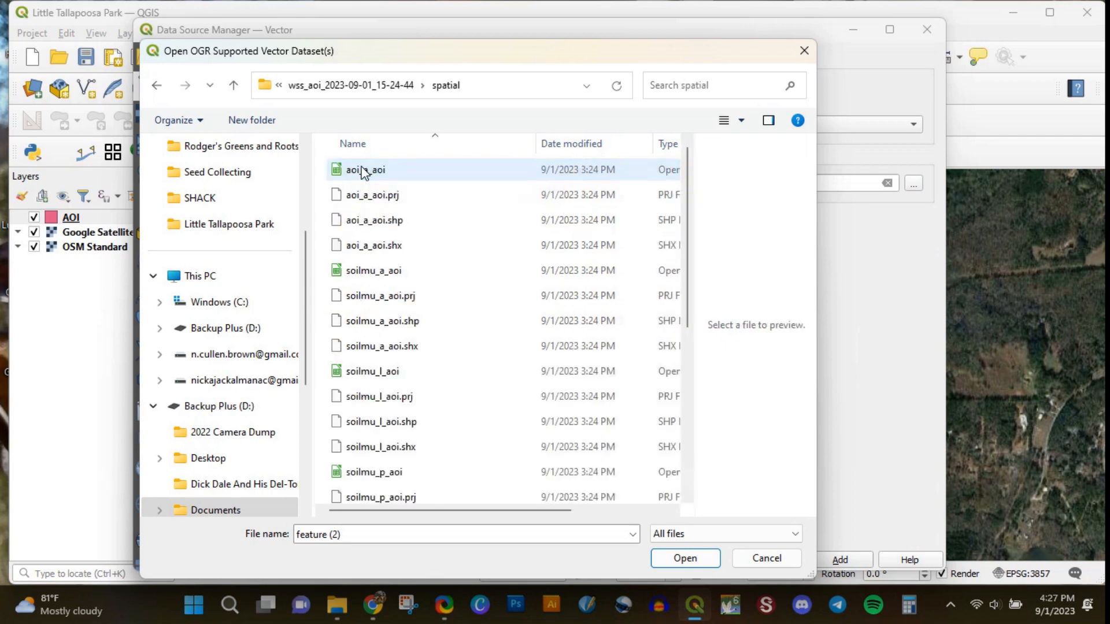
double_click(420, 322)
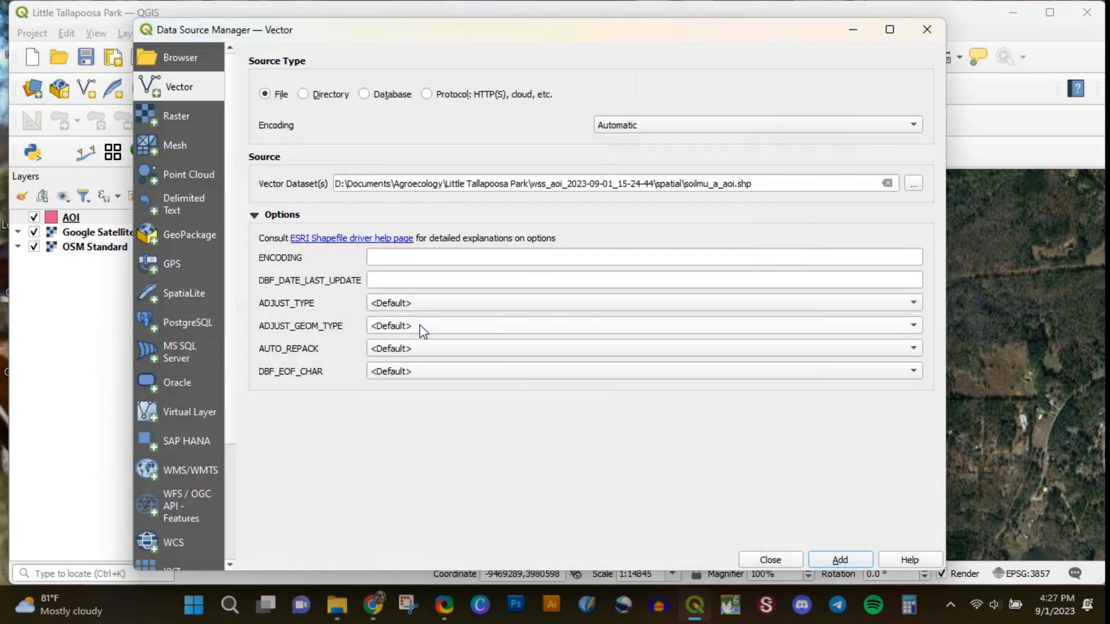
Step: Add the chosen soilmu_a_aoi.shp dataset to the project as a vector layer and close the data source manager
left_click(840, 560)
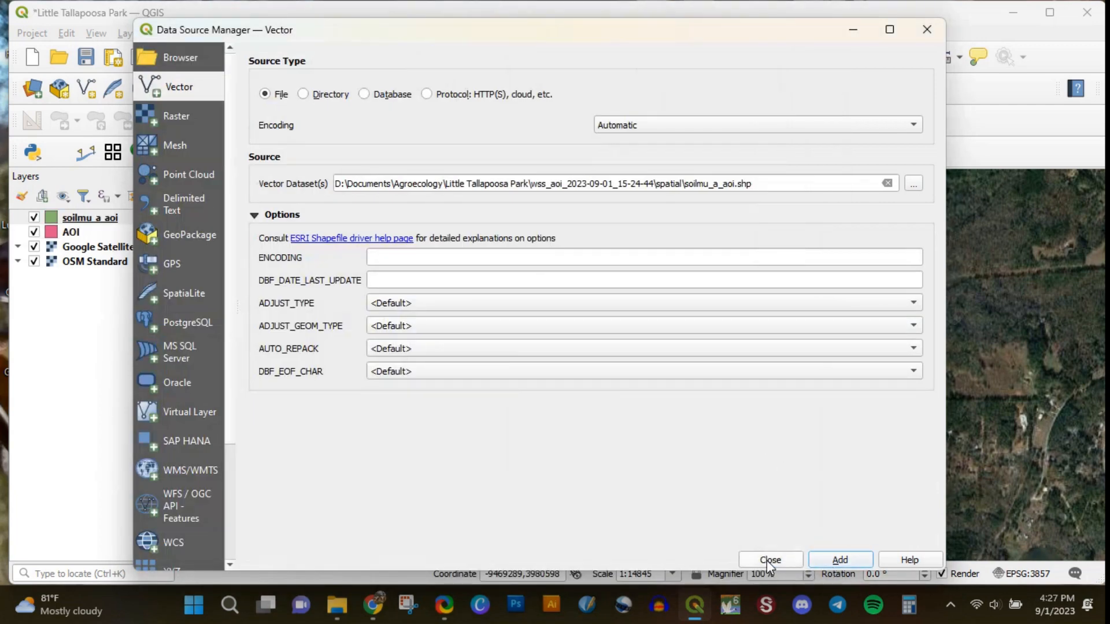
left_click(769, 560)
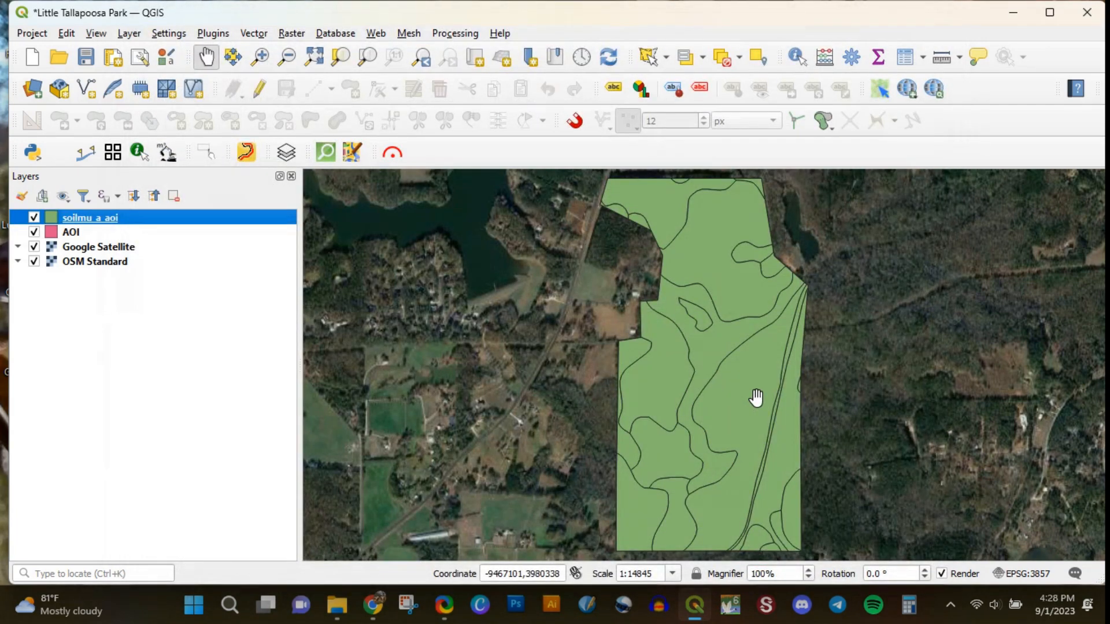
Step: Compare the labelled map units on Web Soil Survey's soil map with the soilmu_a_aoi polygons in QGIS
left_click(375, 608)
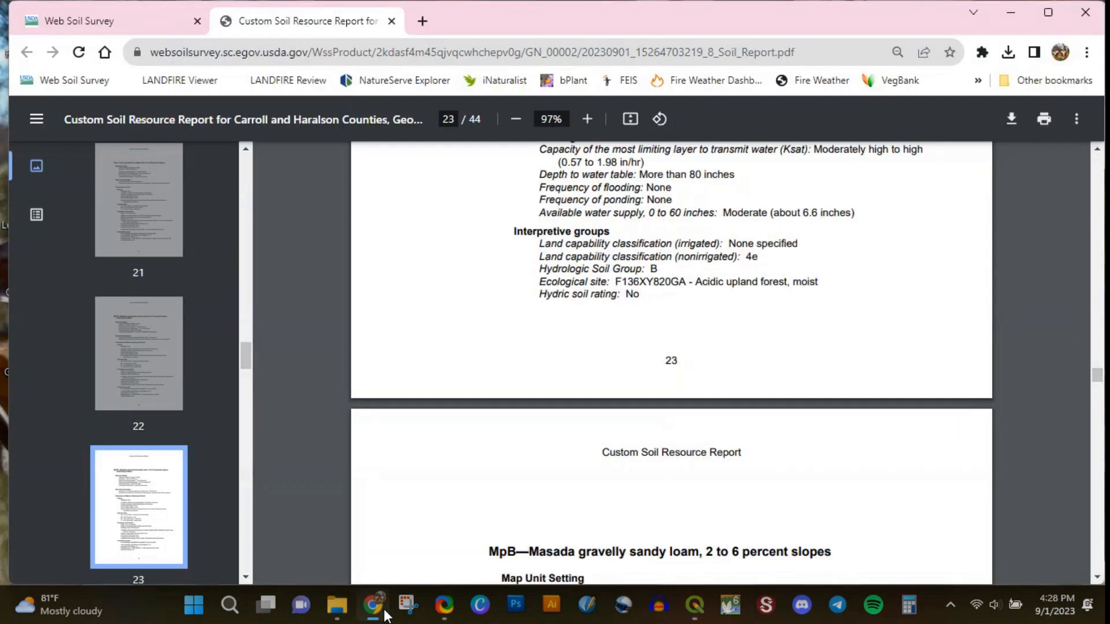
left_click(110, 21)
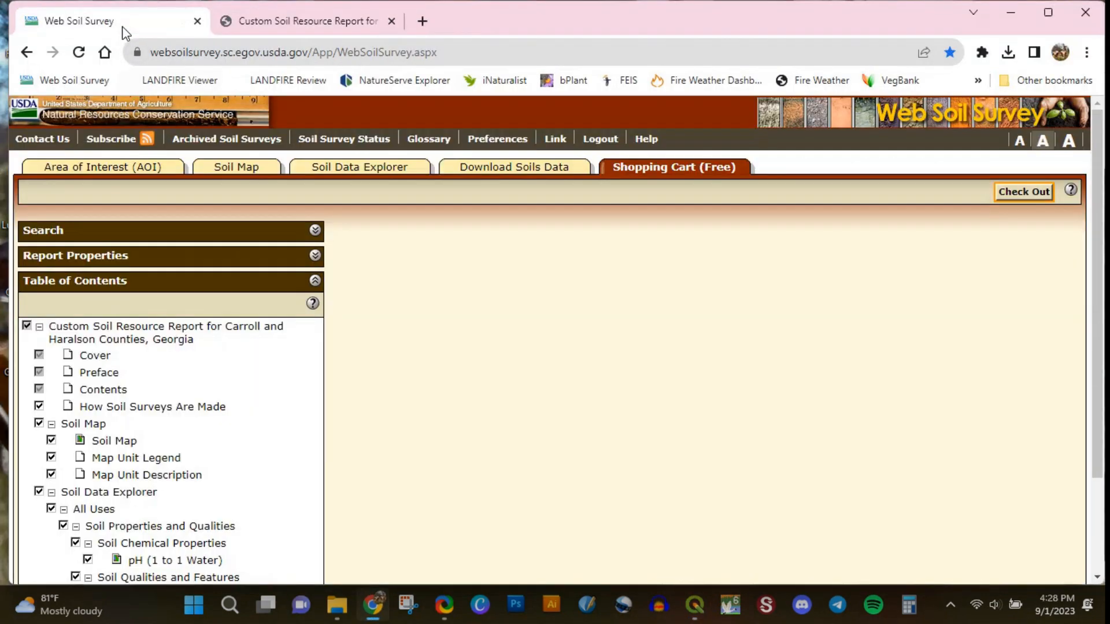
left_click(396, 170)
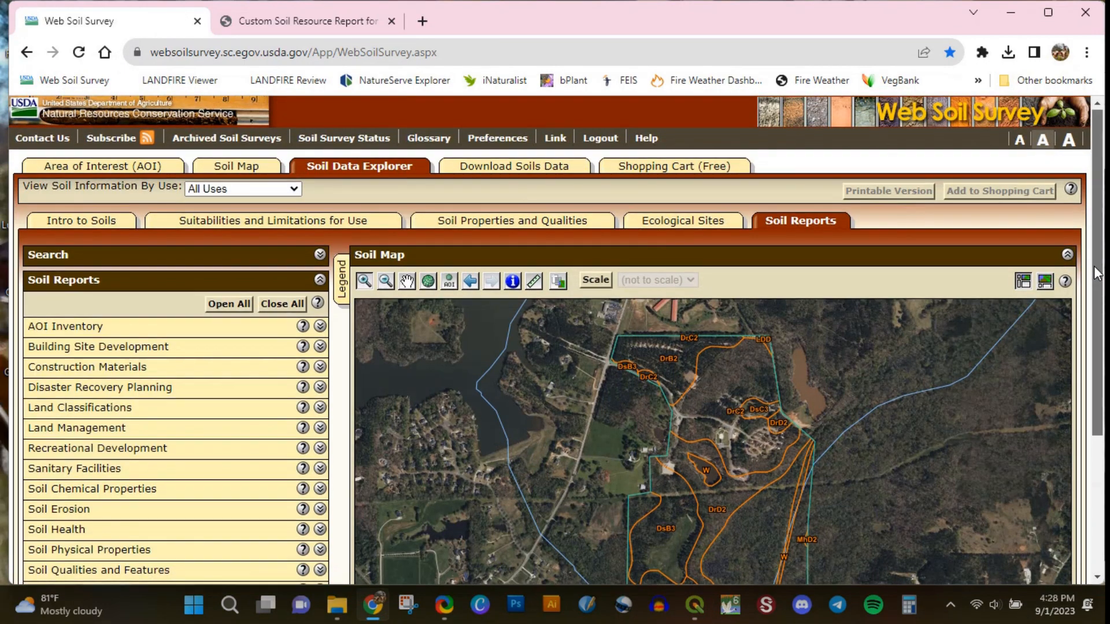
scroll(1100, 321, "down", 1)
scroll(1099, 320, "down", 2)
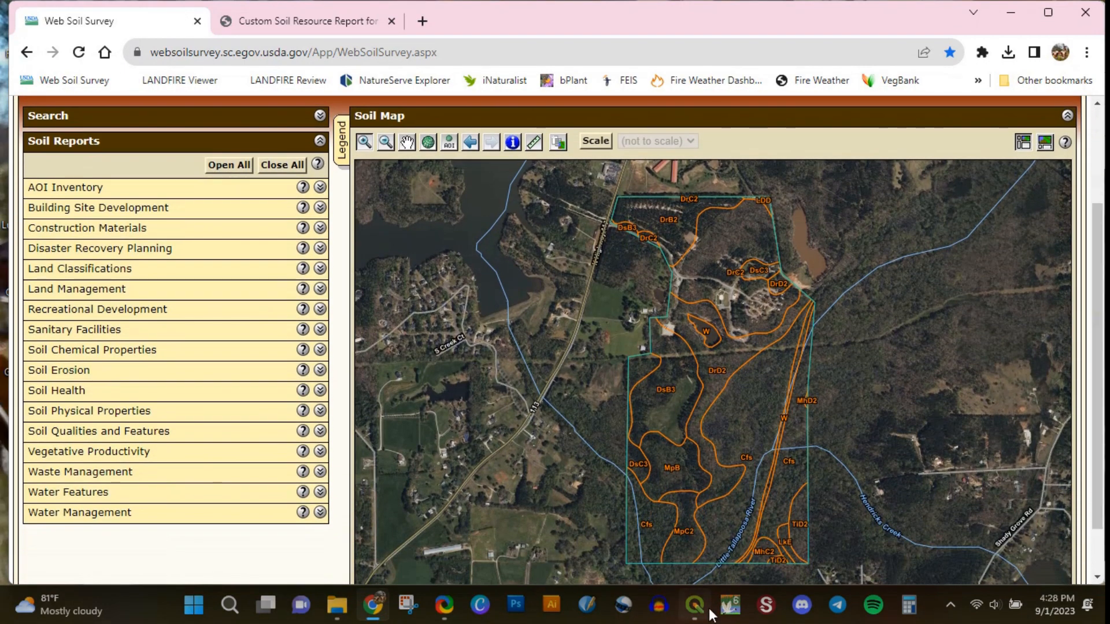
left_click(695, 607)
left_click(694, 608)
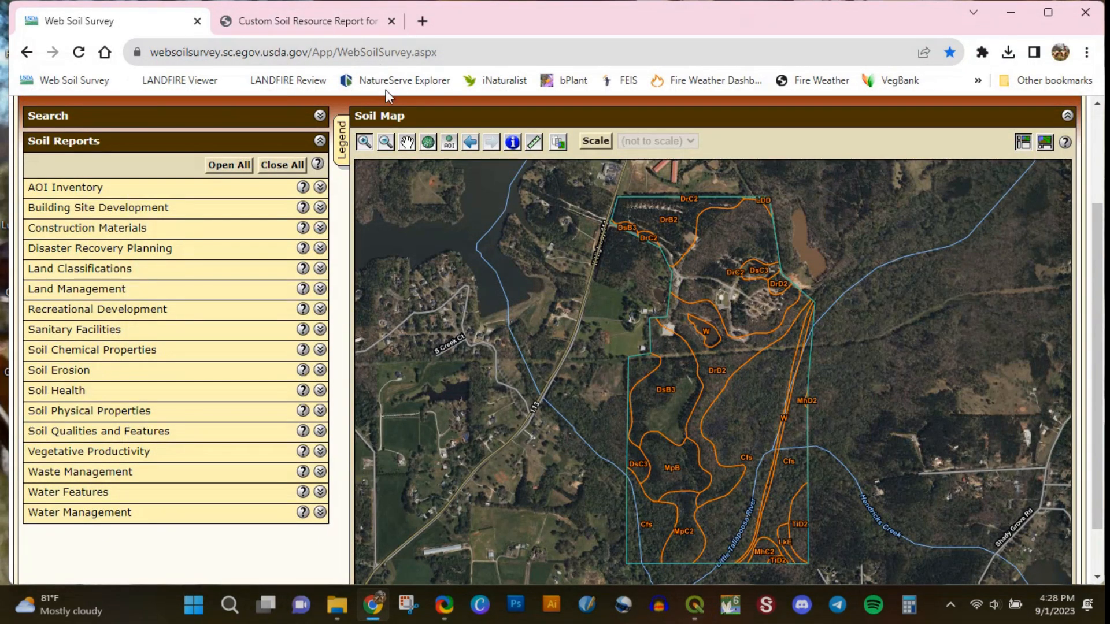
left_click(324, 22)
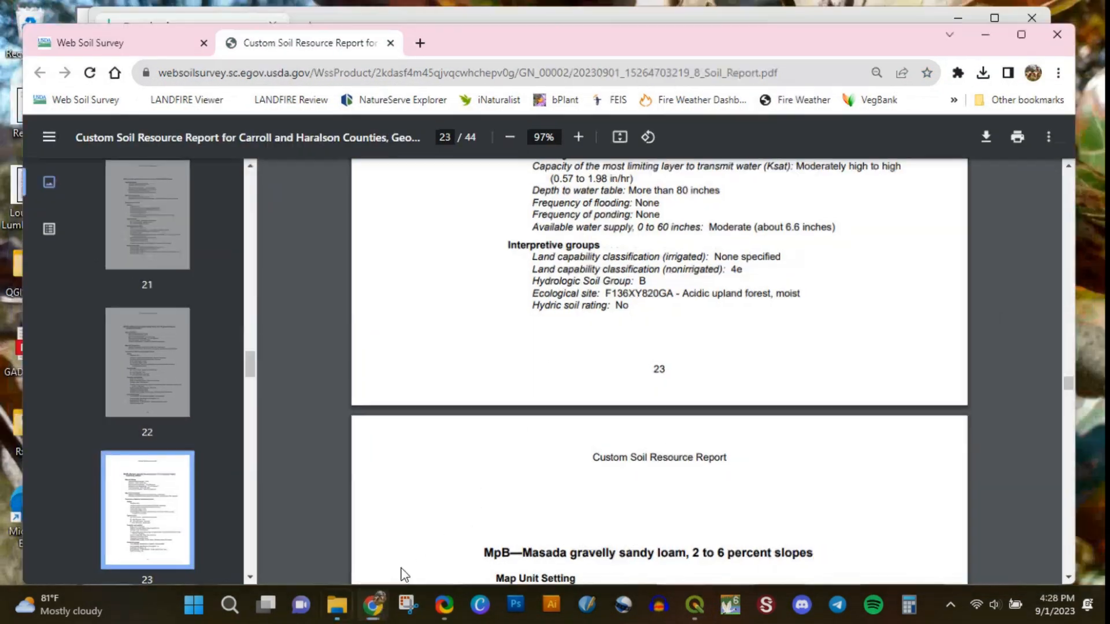
left_click(373, 605)
left_click(694, 608)
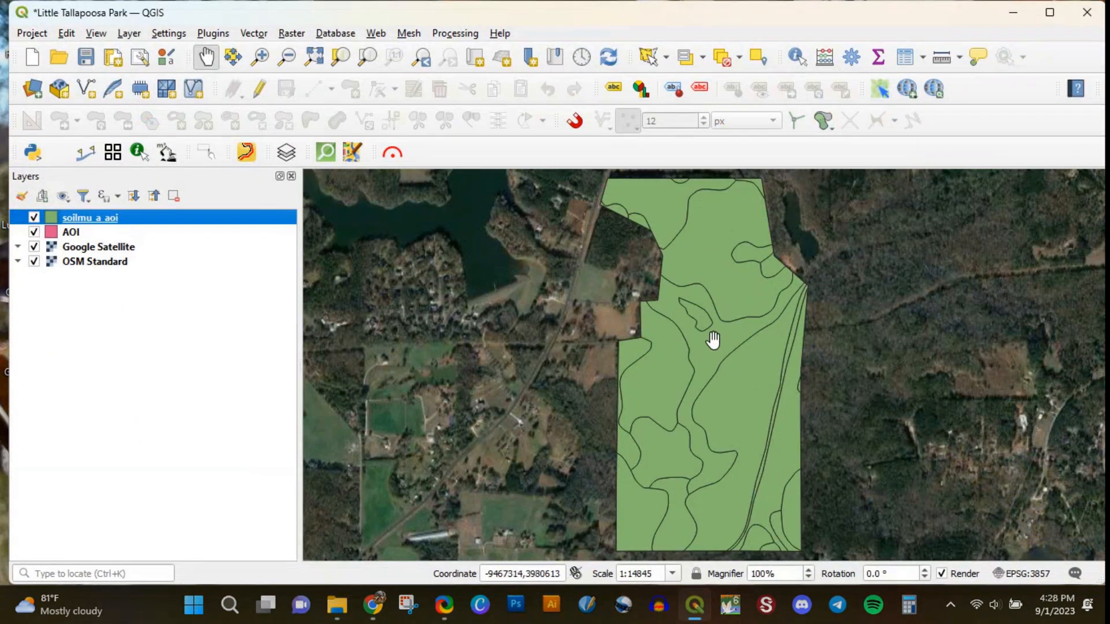
Step: Open the soilmu_a_aoi attribute table, widen it to show all columns, and sort the records by MUKEY
left_click(902, 57)
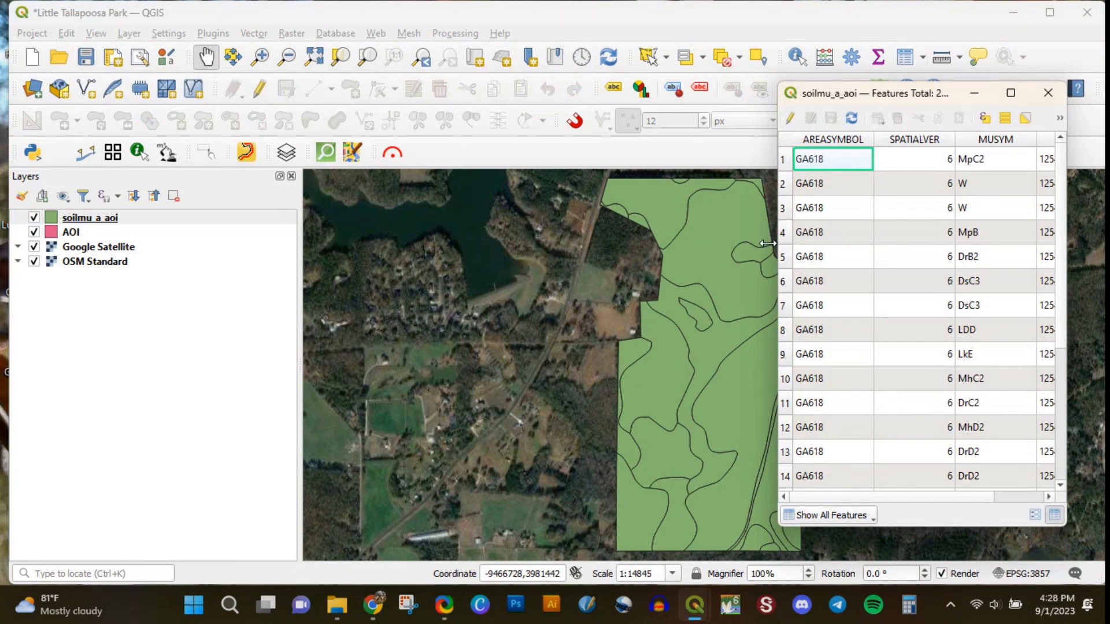
left_click_drag(768, 243, 425, 240)
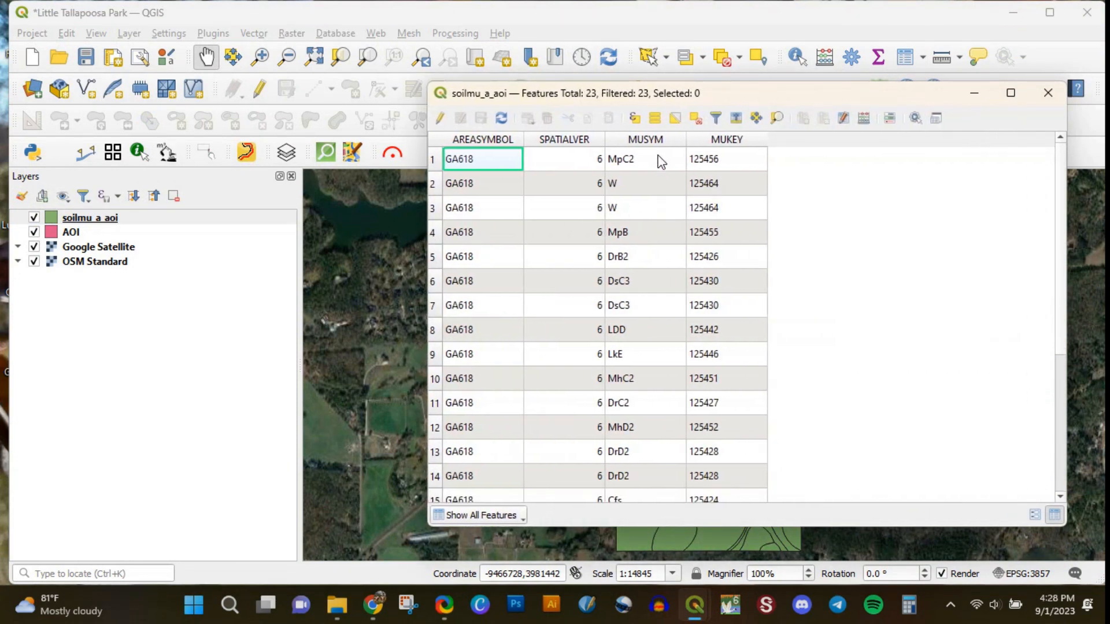
left_click(737, 140)
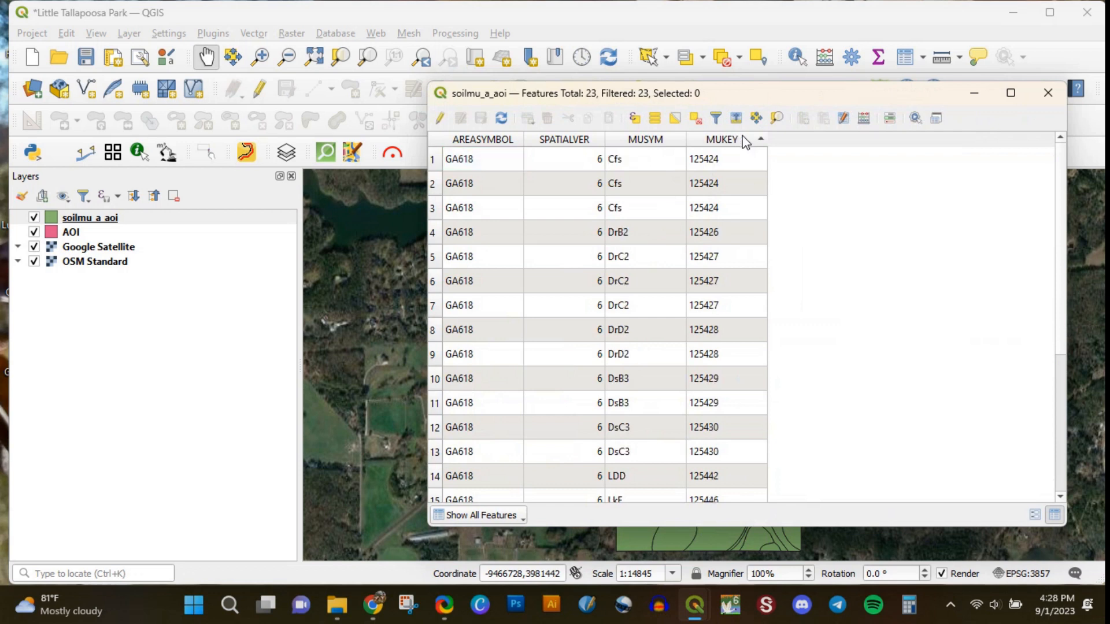
Step: Turn on editing for soilmu_a_aoi and add a Text (string) field named pH
left_click(441, 119)
left_click(807, 124)
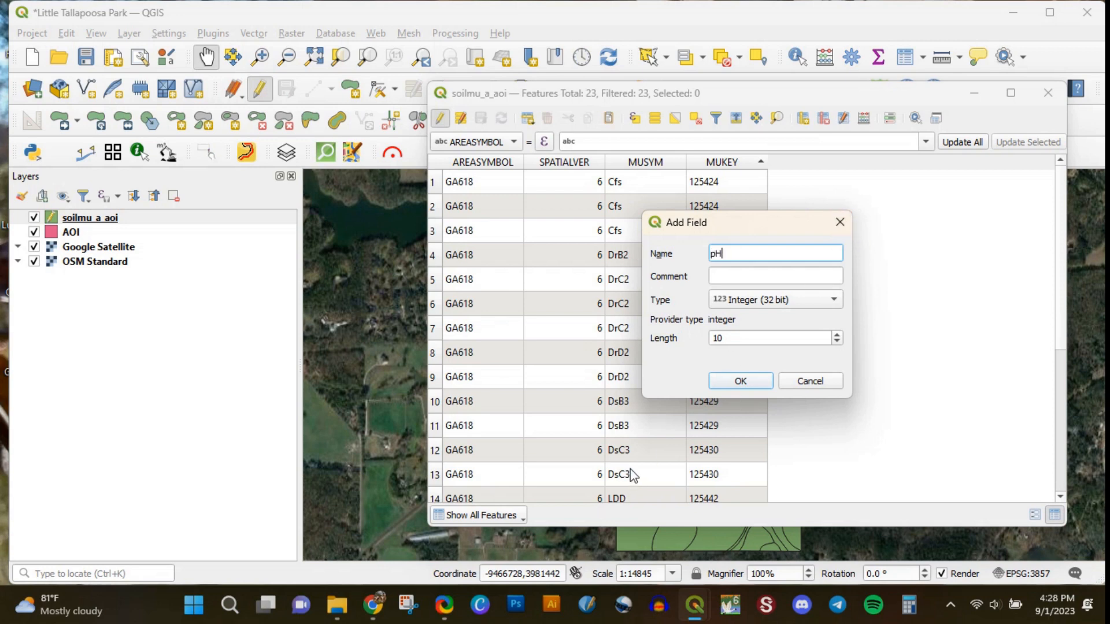
left_click(757, 298)
left_click(751, 348)
left_click(755, 335)
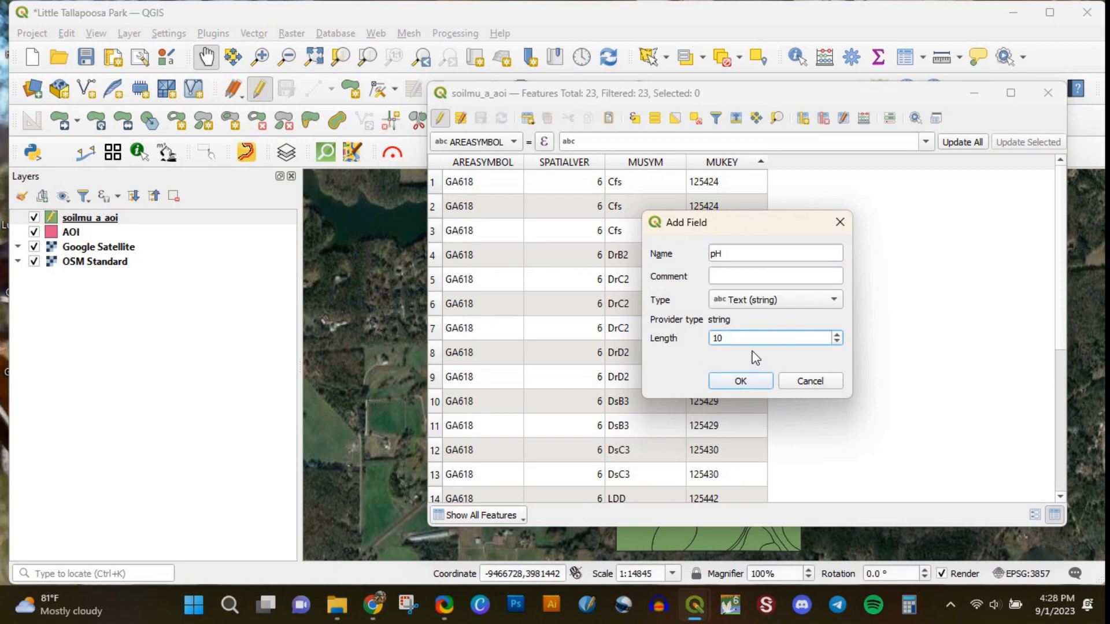
type("0")
key("Return")
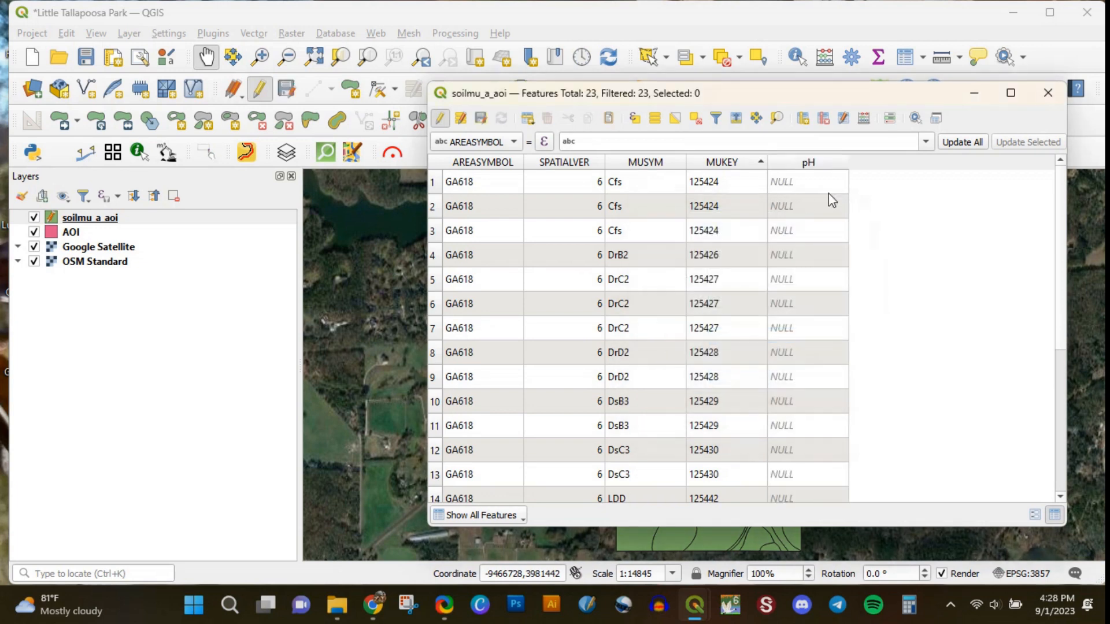
Step: Sort the attribute table by MUSYM and look up the pH (1 to 1 Water) ratings table in the soil report
left_click(502, 163)
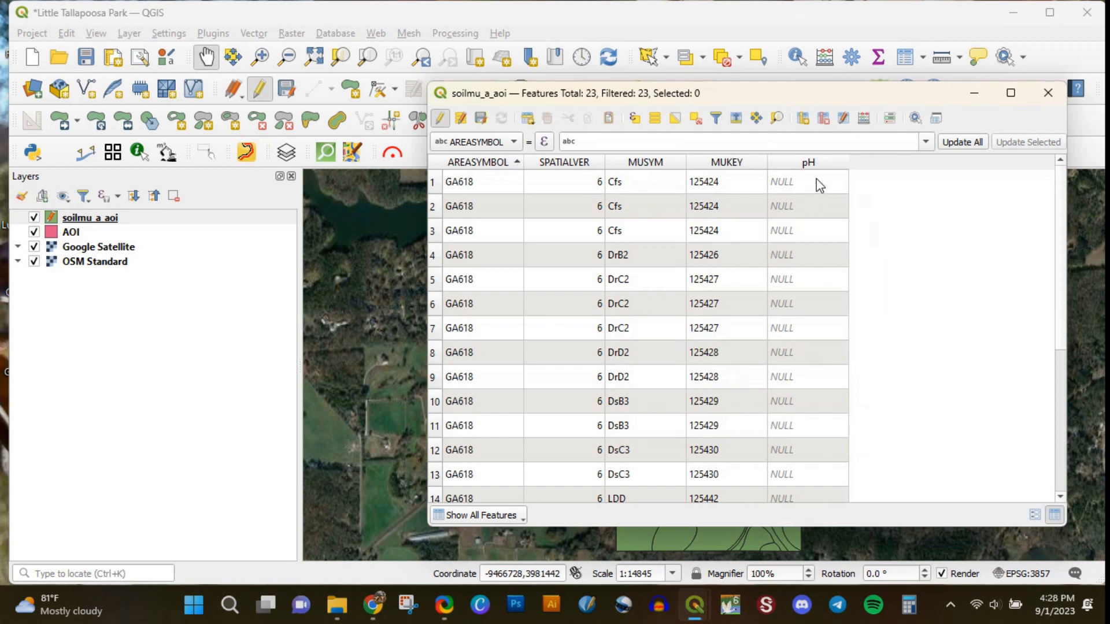
left_click(658, 164)
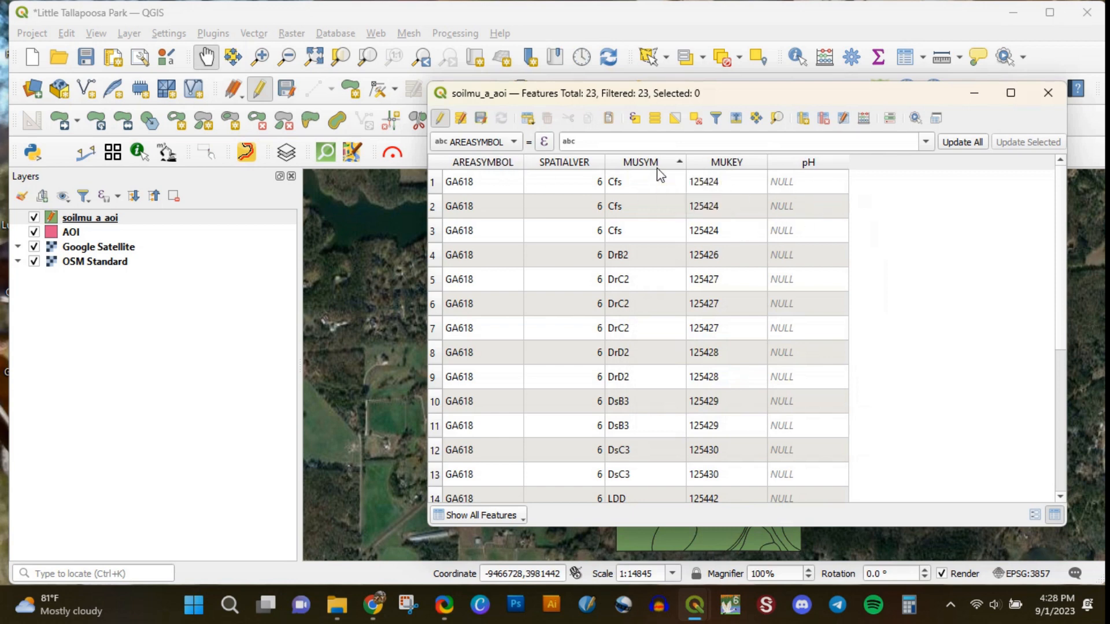
double_click(800, 184)
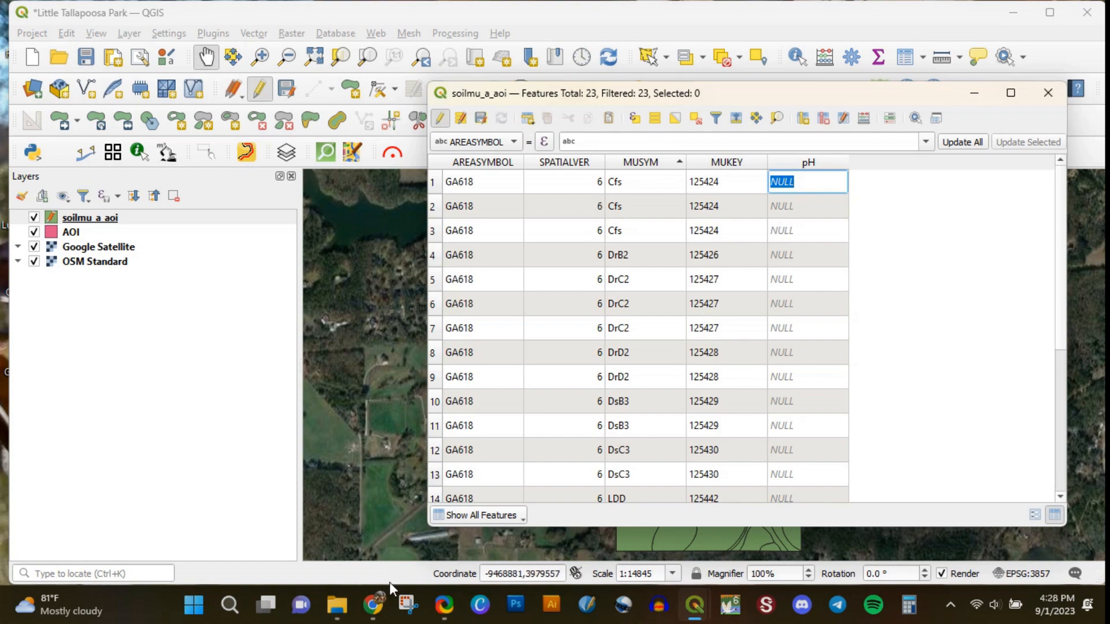
left_click(372, 604)
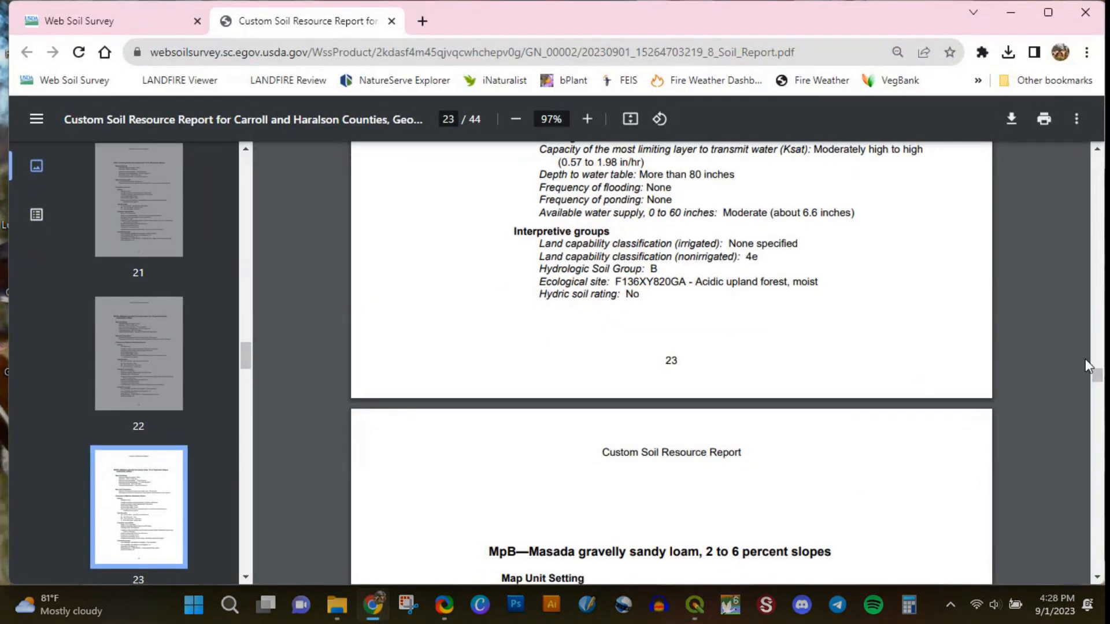
left_click_drag(1100, 378, 1098, 438)
left_click(1097, 577)
left_click_drag(1097, 577, 1097, 577)
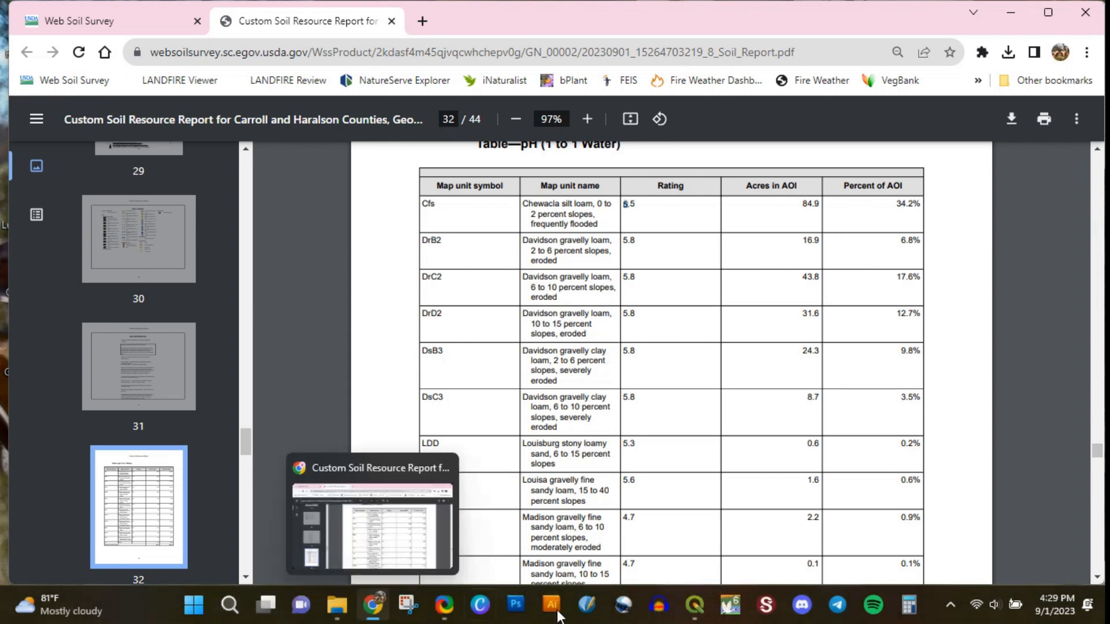
mouse_move(694, 605)
left_click(780, 523)
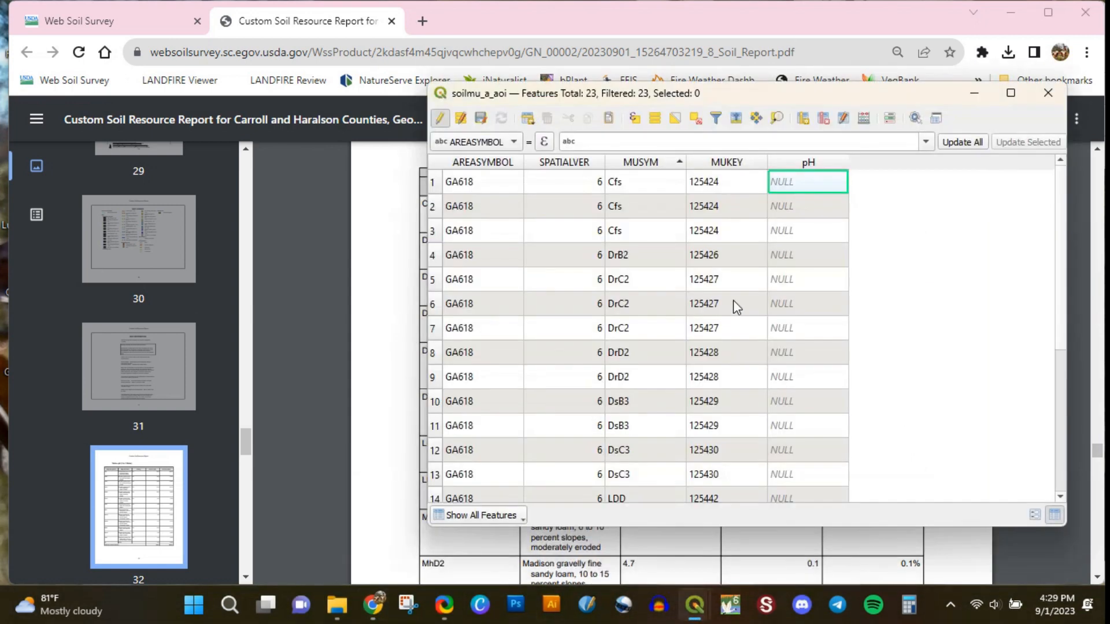
Step: Enter a pH of 5.5 for the three Cfs records in the attribute table
type("5.5")
key("Return")
type("5.5")
key("Return")
key("Down")
type("5.")
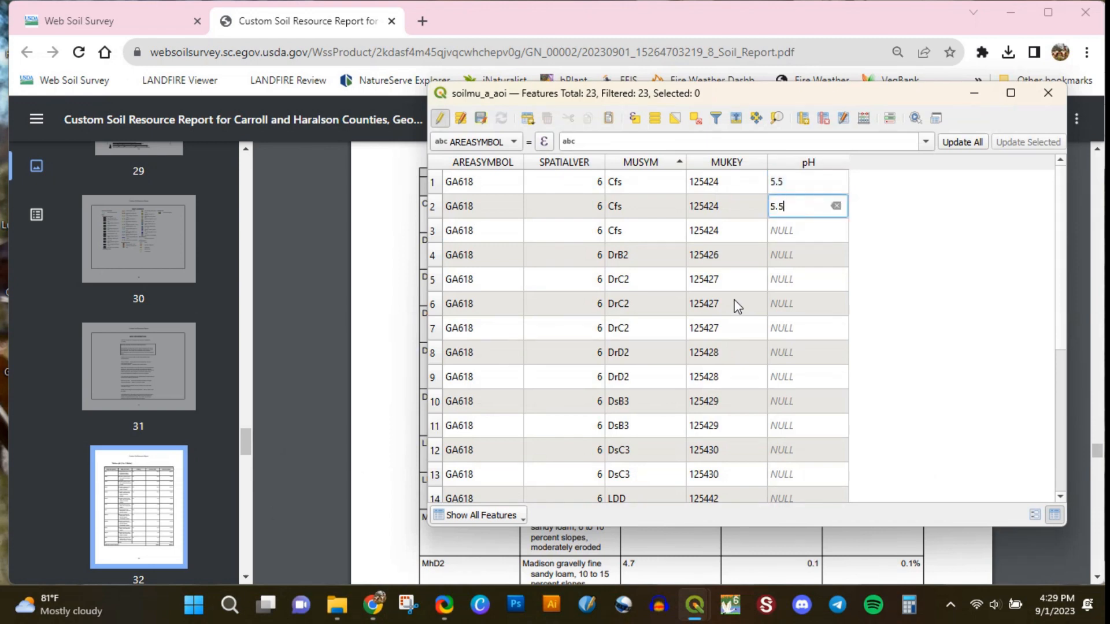
key("Return")
key("Down")
type("5")
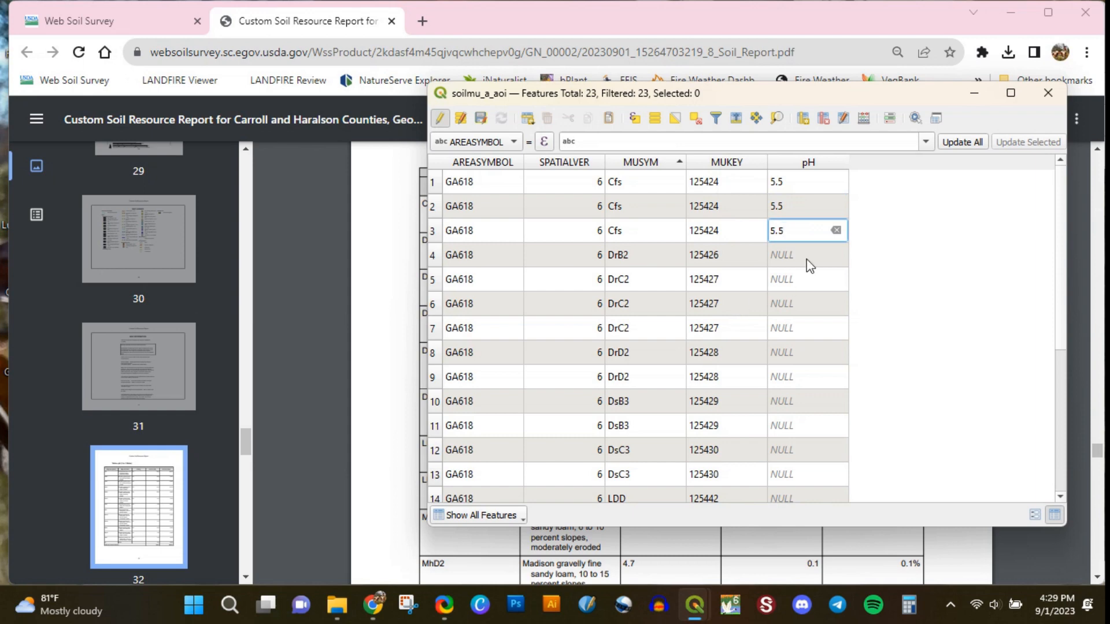
key("Return")
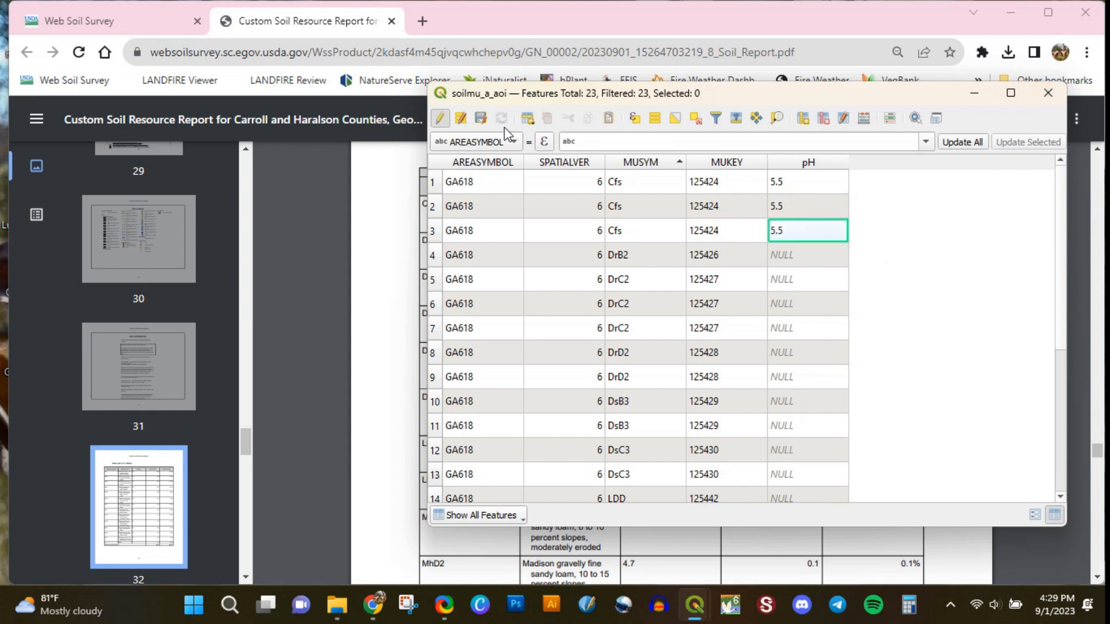
Step: Stop editing soilmu_a_aoi, discard the changes, and close the attribute table
left_click(440, 118)
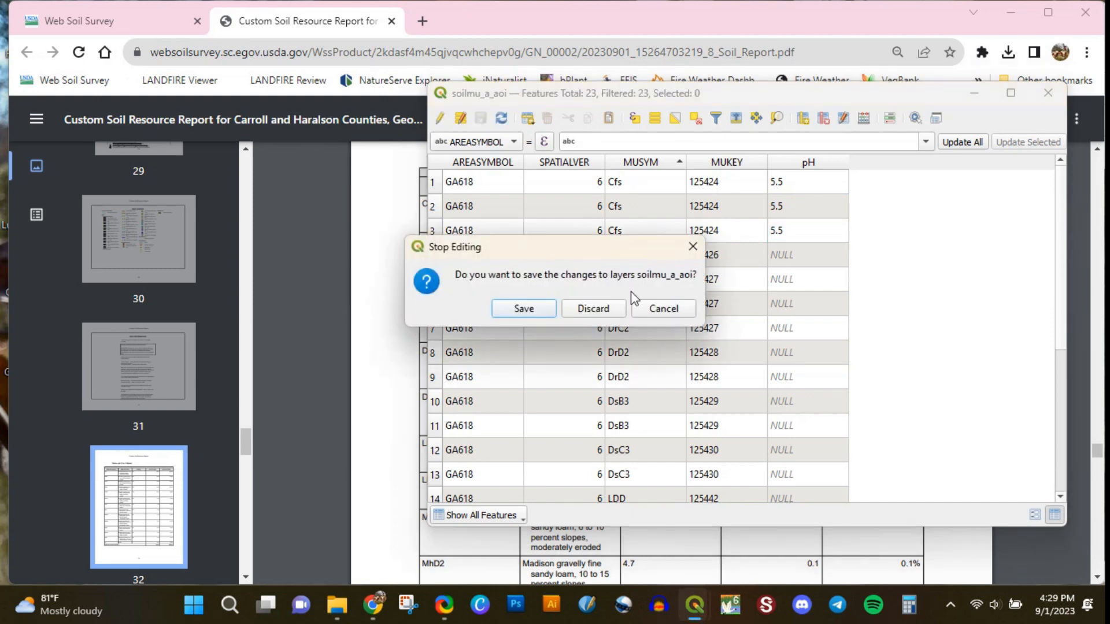
left_click(598, 303)
left_click(1048, 93)
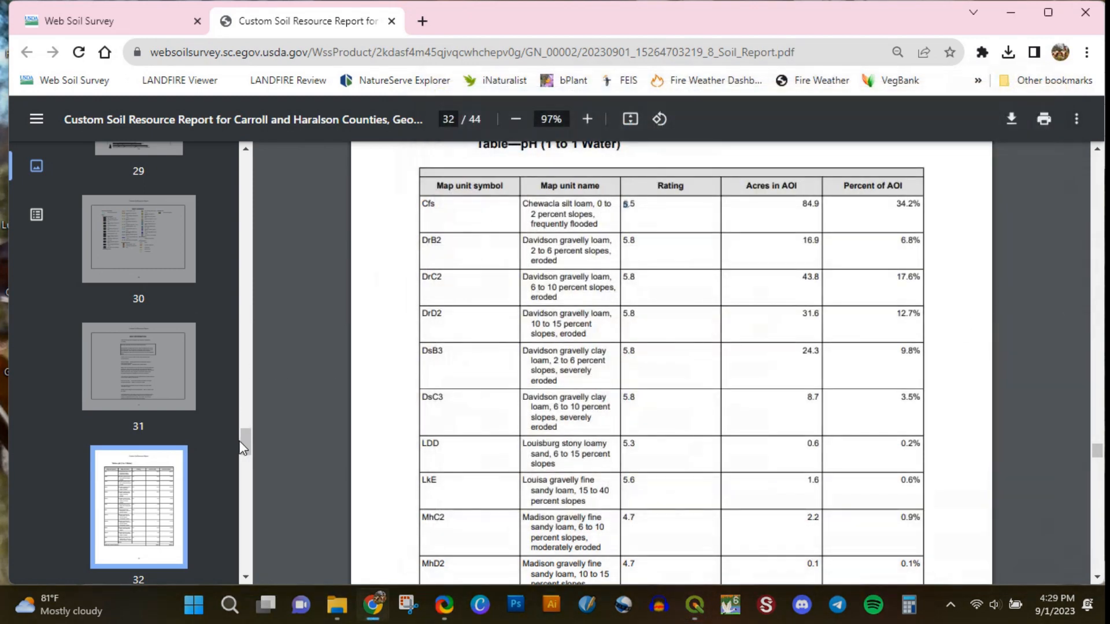
Step: Go to the Contents page of the custom soil report and read through its sections
left_click_drag(243, 446, 255, 154)
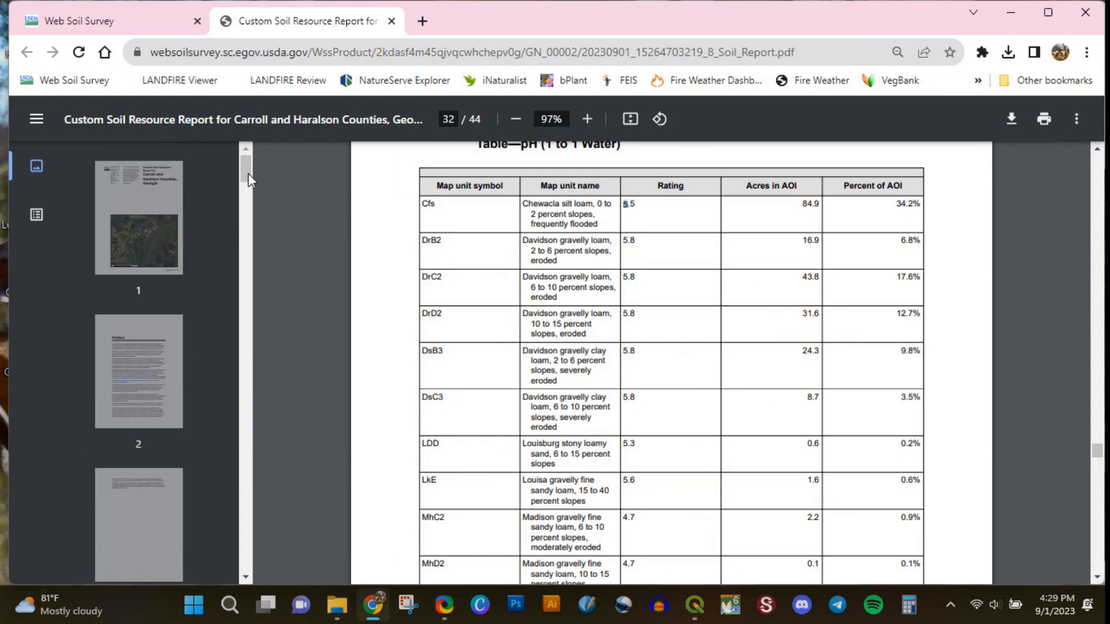
scroll(174, 260, "down", 5)
left_click(170, 269)
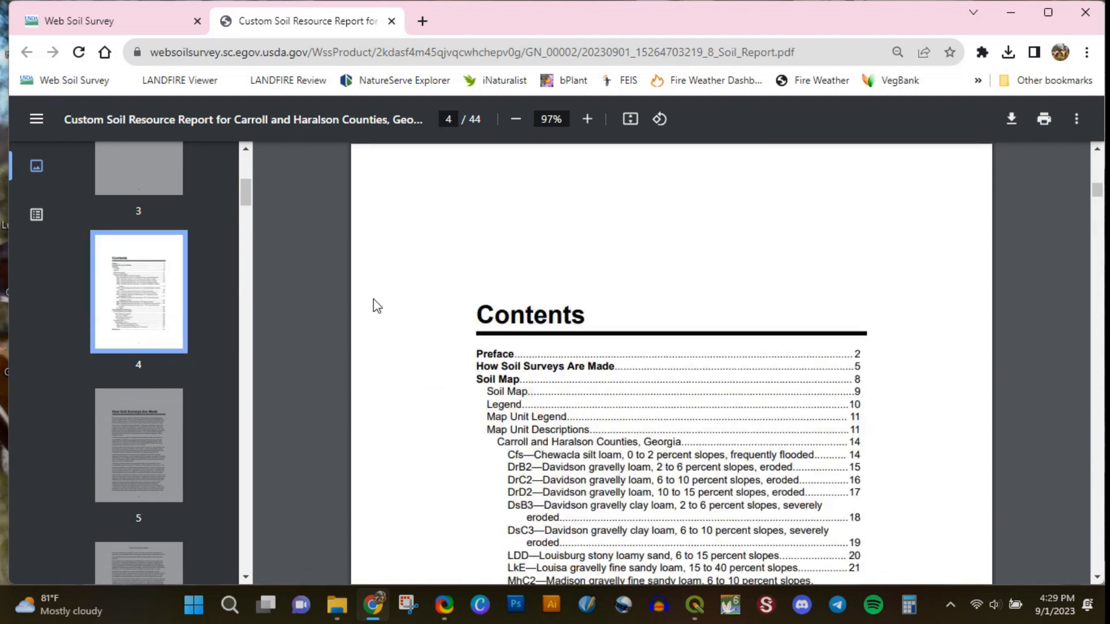
left_click(1096, 577)
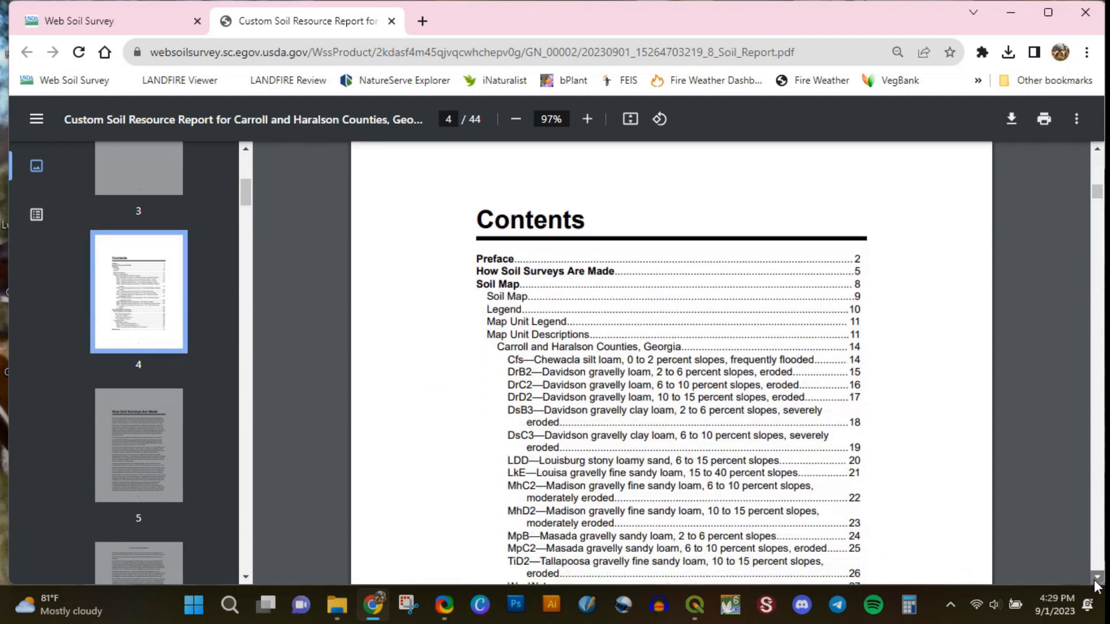
left_click(1096, 580)
left_click(1097, 580)
left_click(1096, 580)
left_click(1096, 580)
left_click(1097, 579)
left_click(1097, 580)
left_click(1096, 580)
left_click(1096, 580)
left_click(1096, 580)
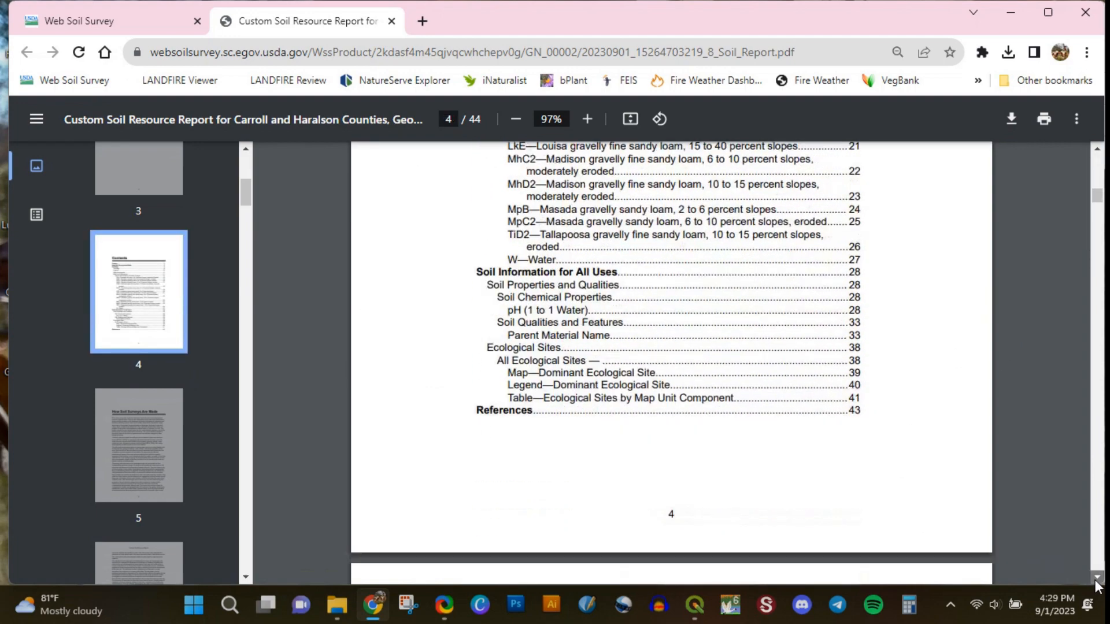
left_click(1096, 580)
left_click(1097, 580)
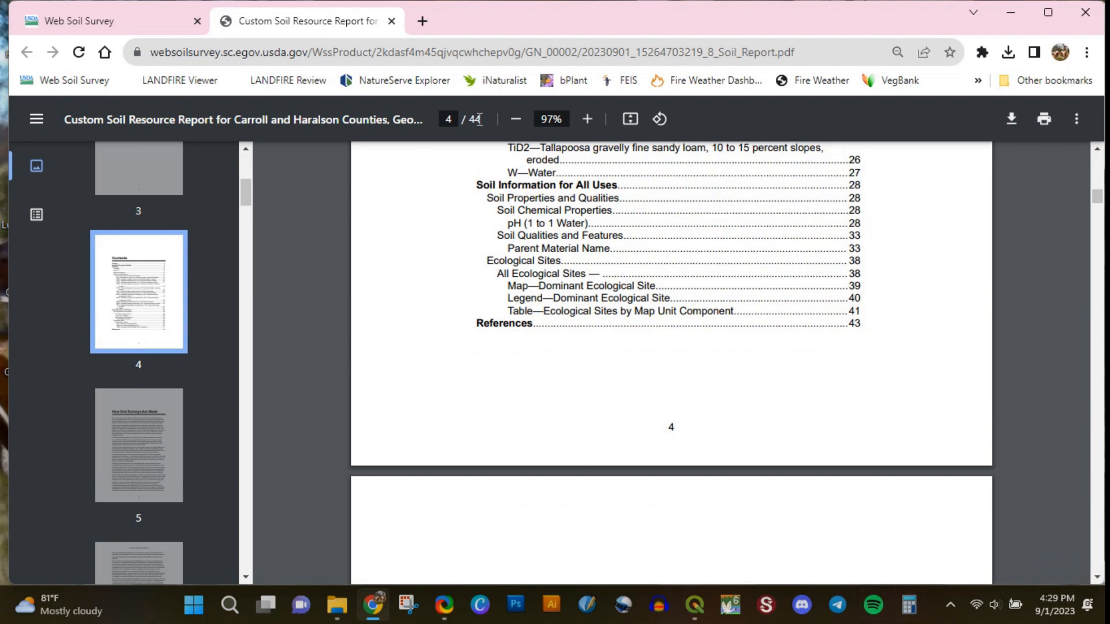
Step: Switch to QGIS and save the Little Tallapoosa Park project with the soilmu_a_aoi layer
left_click(375, 608)
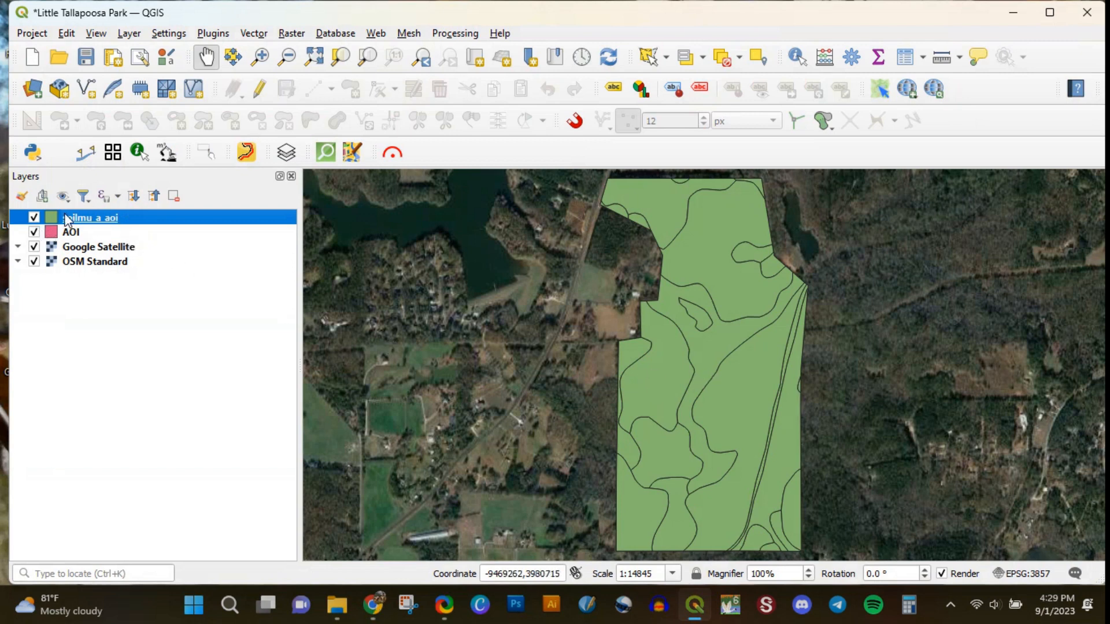
left_click(87, 58)
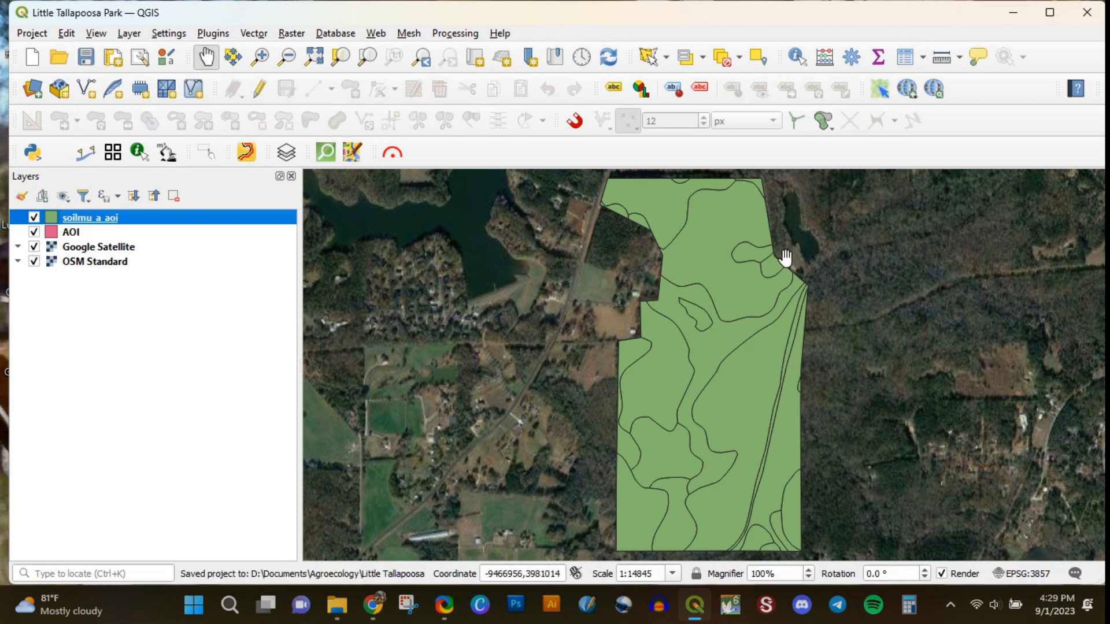
left_click(950, 607)
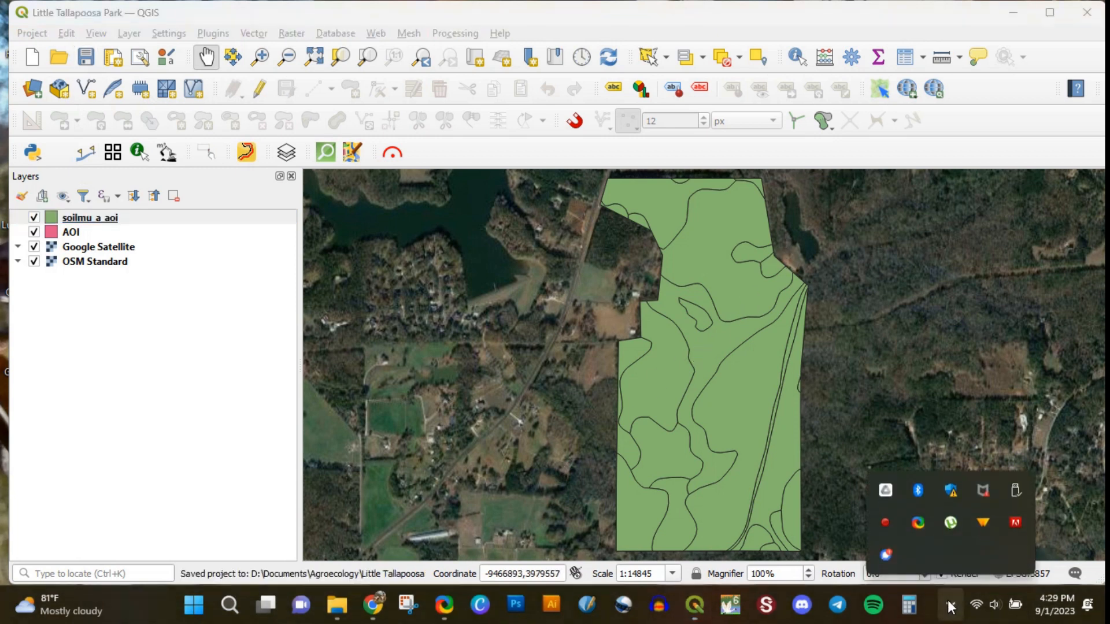
left_click(950, 605)
left_click(373, 605)
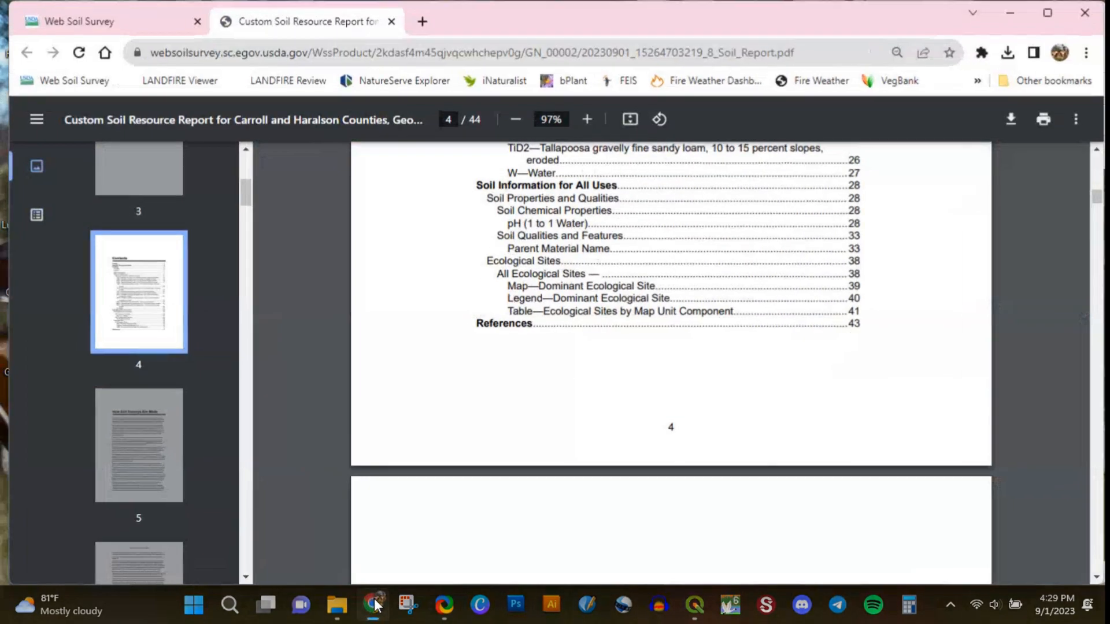
Step: Open the LANDFIRE Viewer in place of the Web Soil Survey page and close the custom soil resource report
left_click(175, 26)
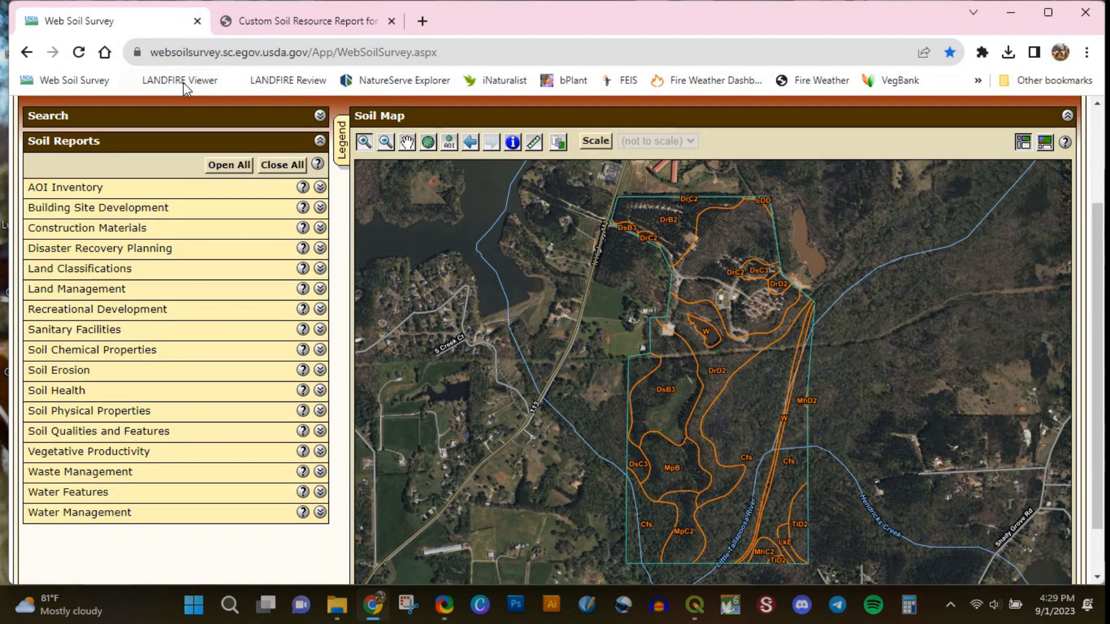
left_click(181, 82)
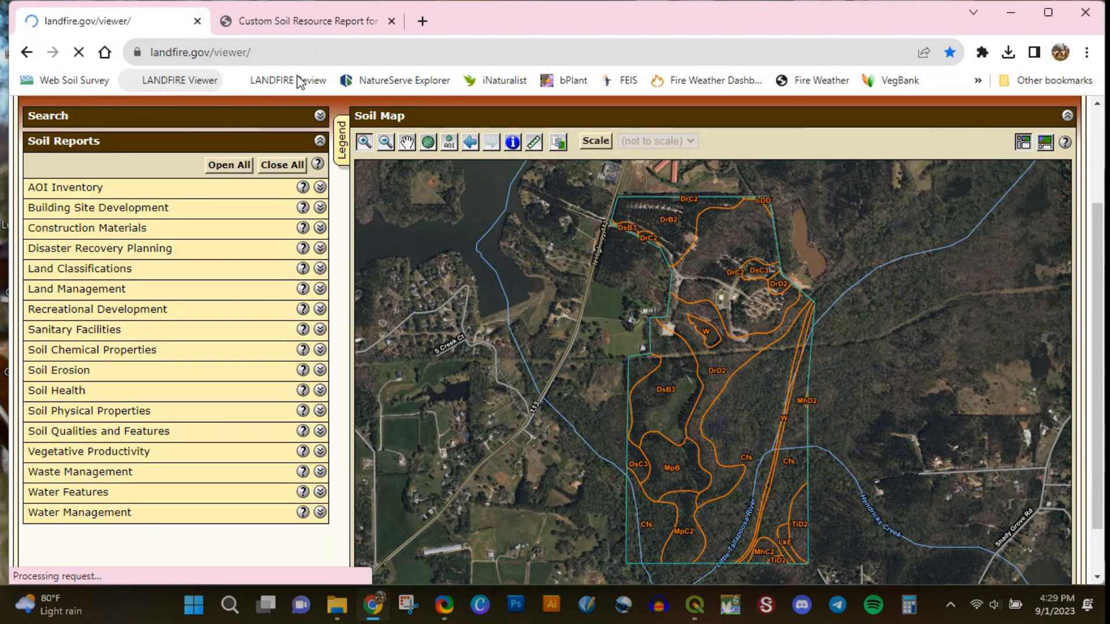
left_click(391, 21)
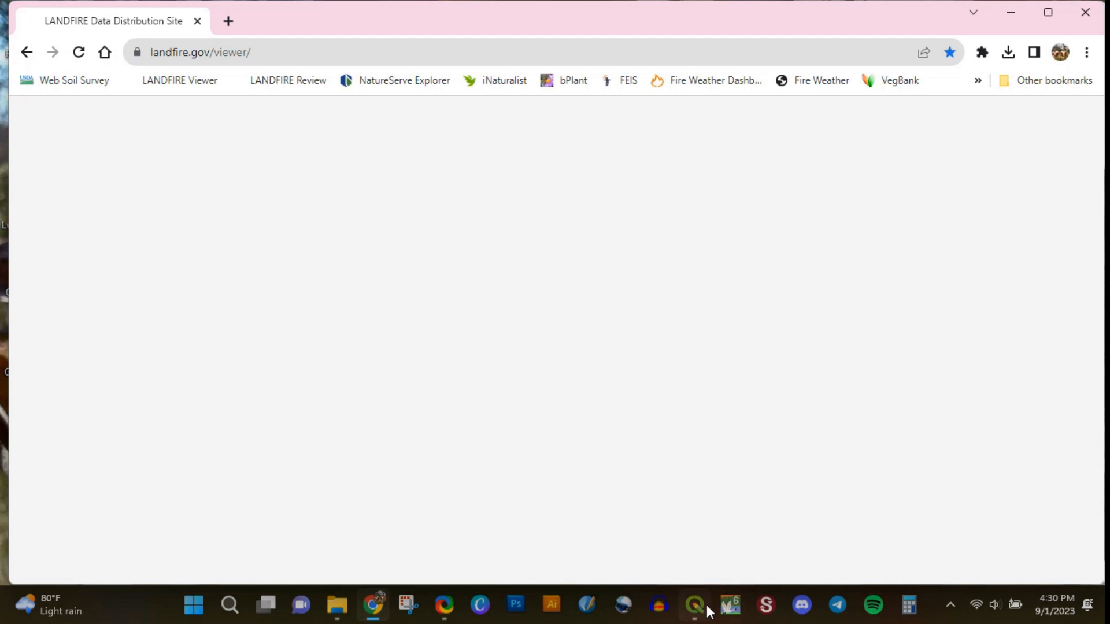
mouse_move(706, 611)
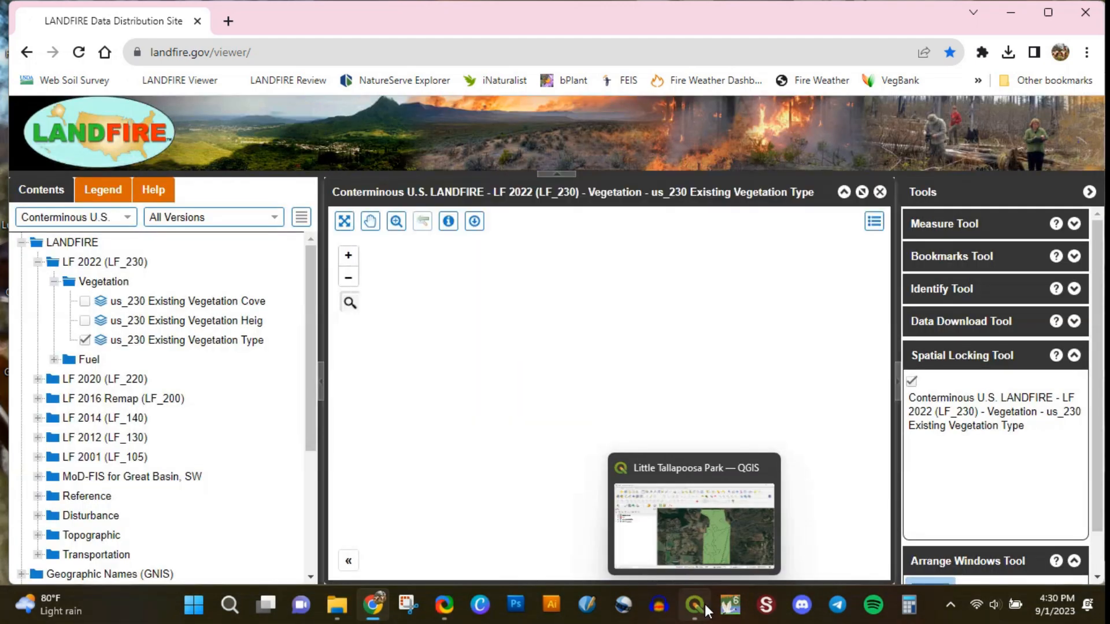
left_click(706, 611)
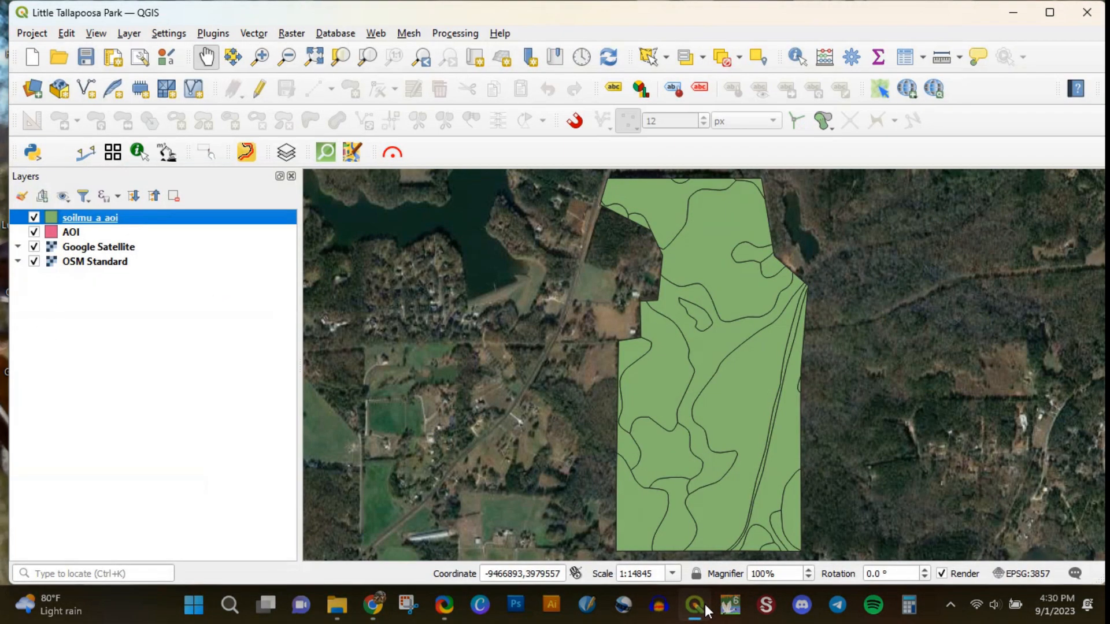
left_click(706, 610)
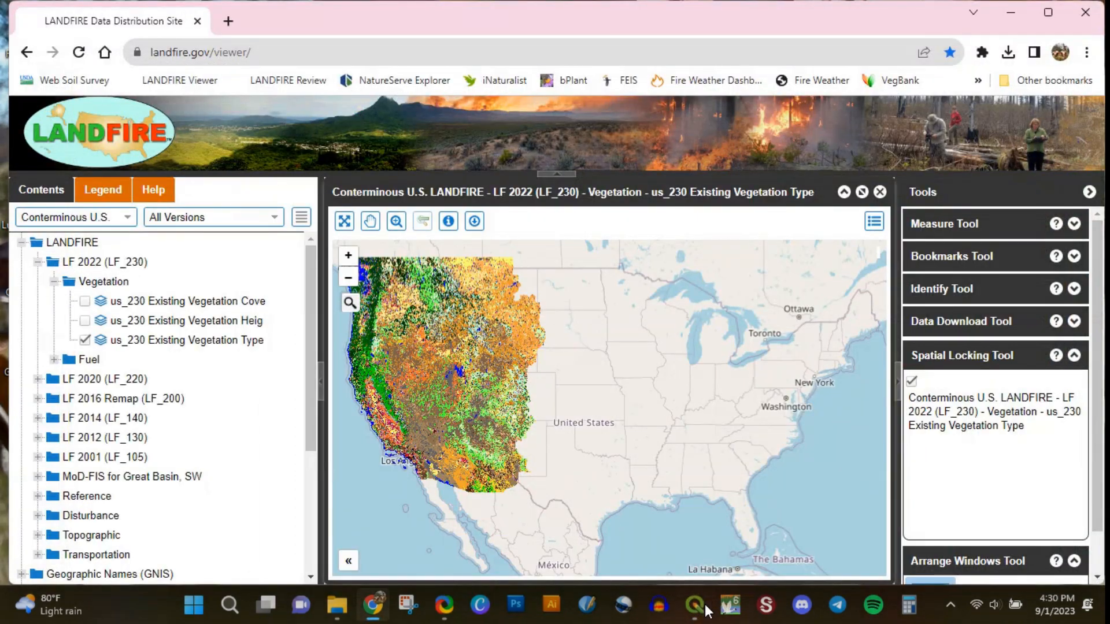
left_click(949, 605)
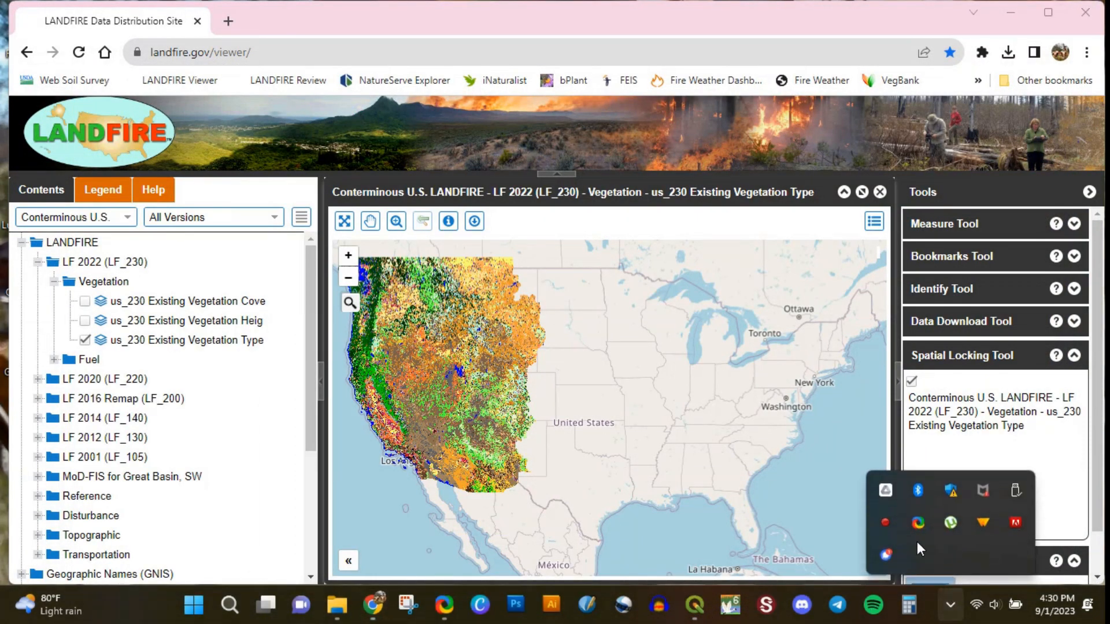